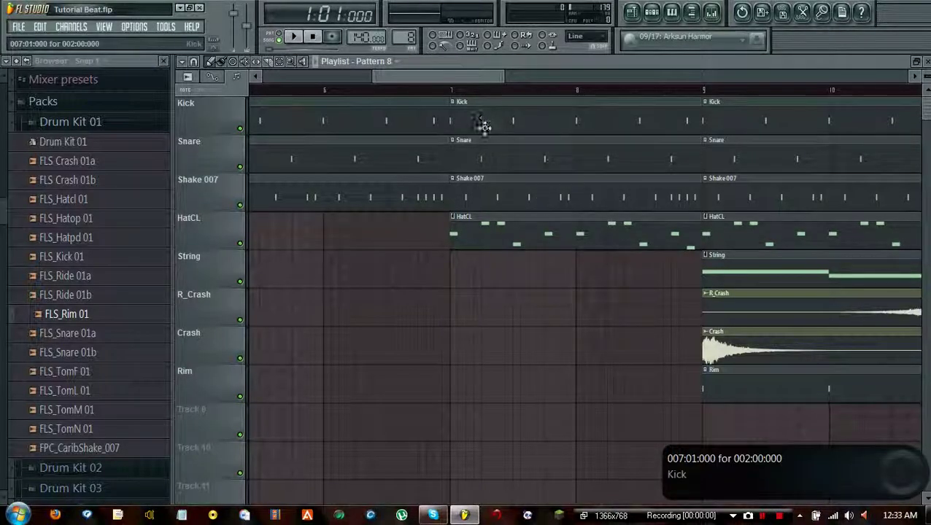
Examine the beat's full arrangement in the Playlist, from bar 1 to the end of the clips at bar 11
drag(441, 76, 471, 77)
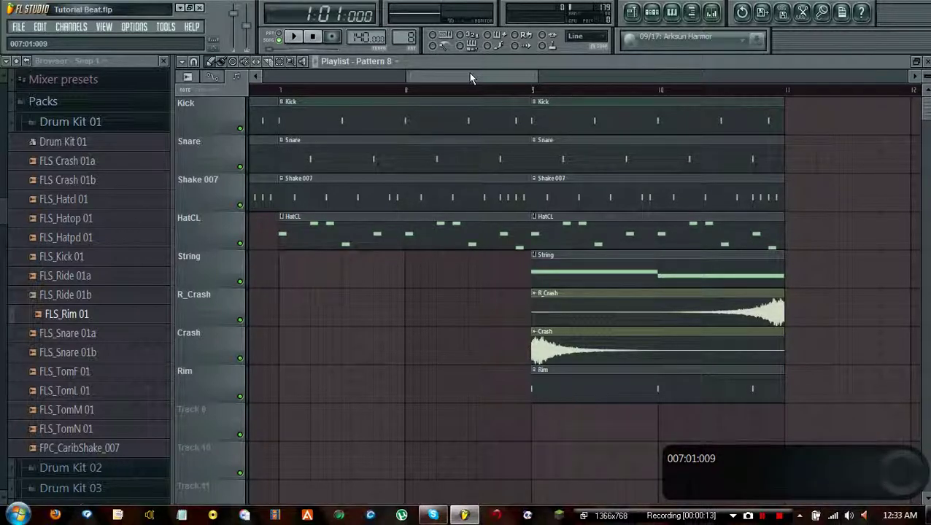
drag(469, 73, 256, 58)
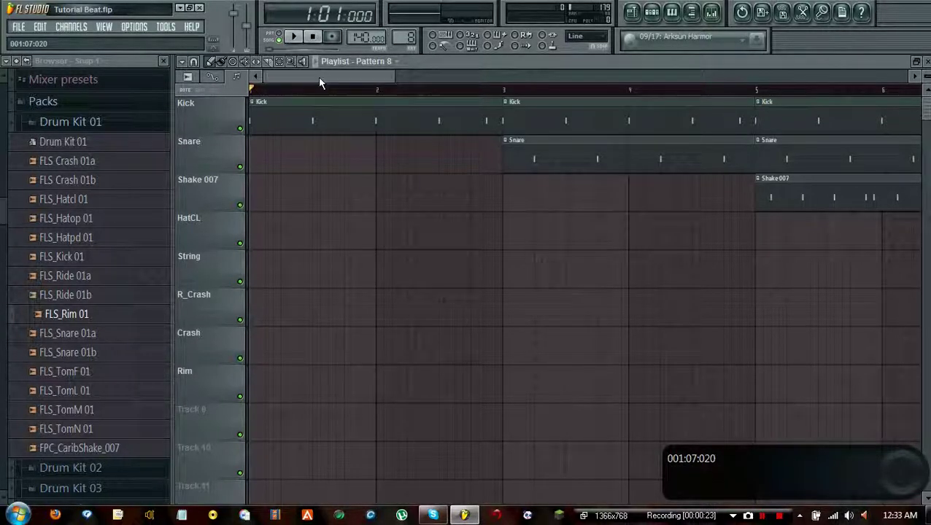
drag(318, 76, 334, 78)
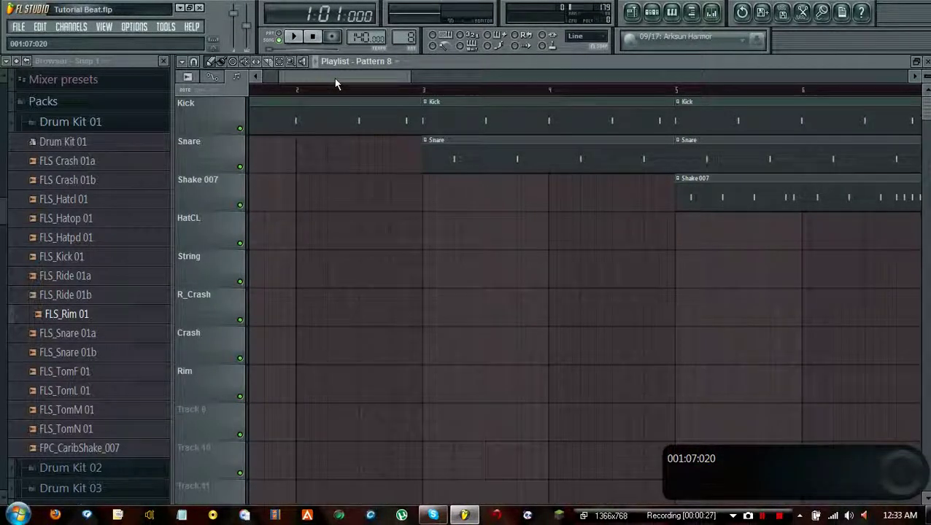
drag(334, 78, 312, 74)
scroll(416, 90, down, 3)
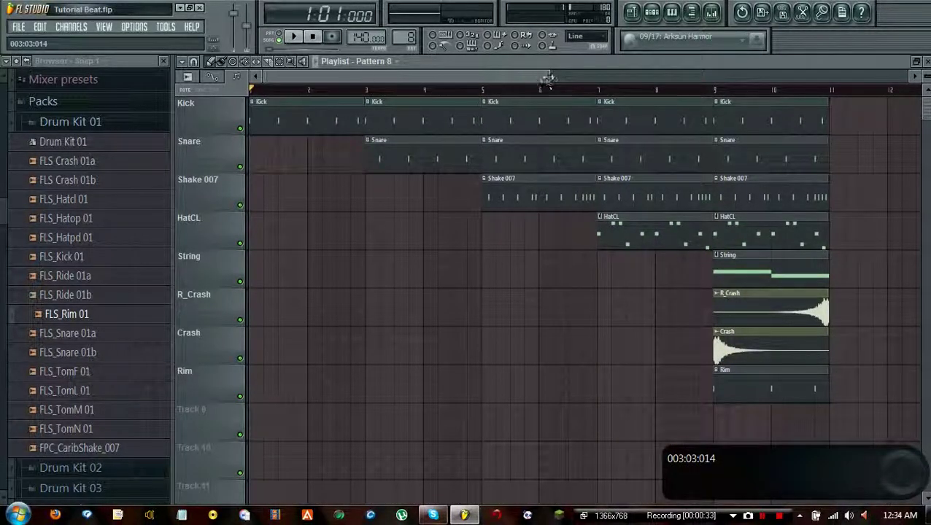
scroll(544, 83, up, 1)
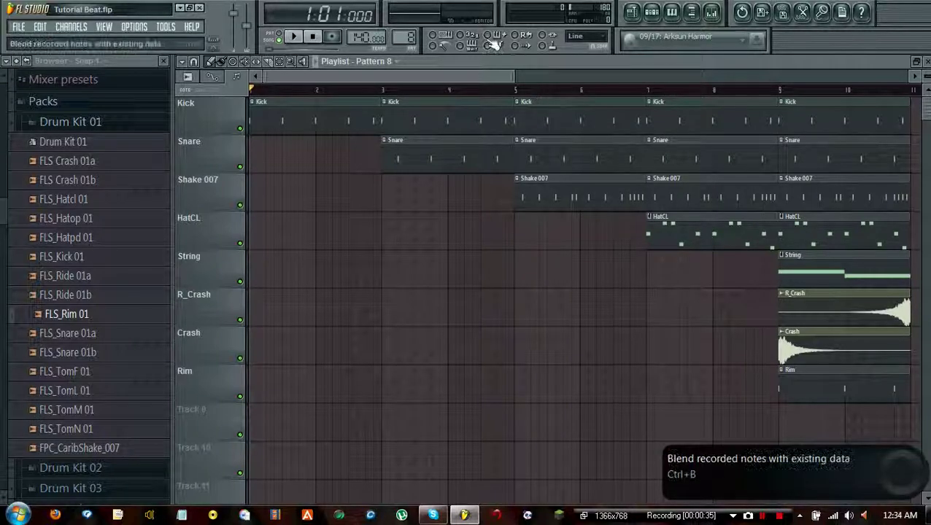
drag(418, 77, 372, 73)
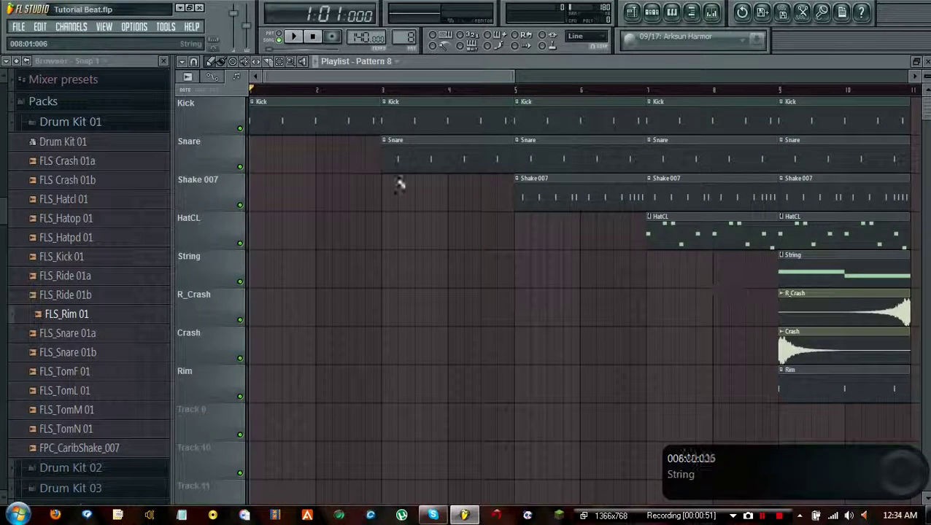
Close the browser and the Playlist, and open the String pattern's notes in the Piano roll
click(163, 61)
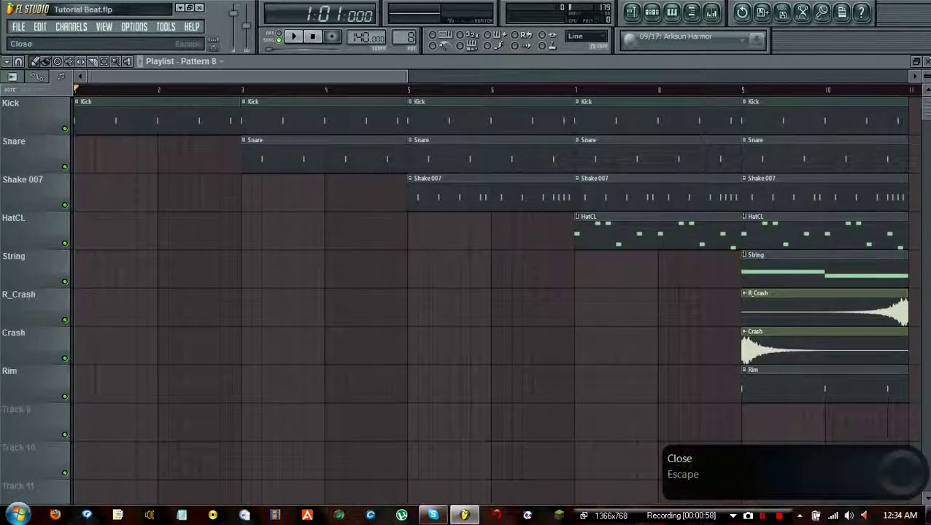
click(922, 61)
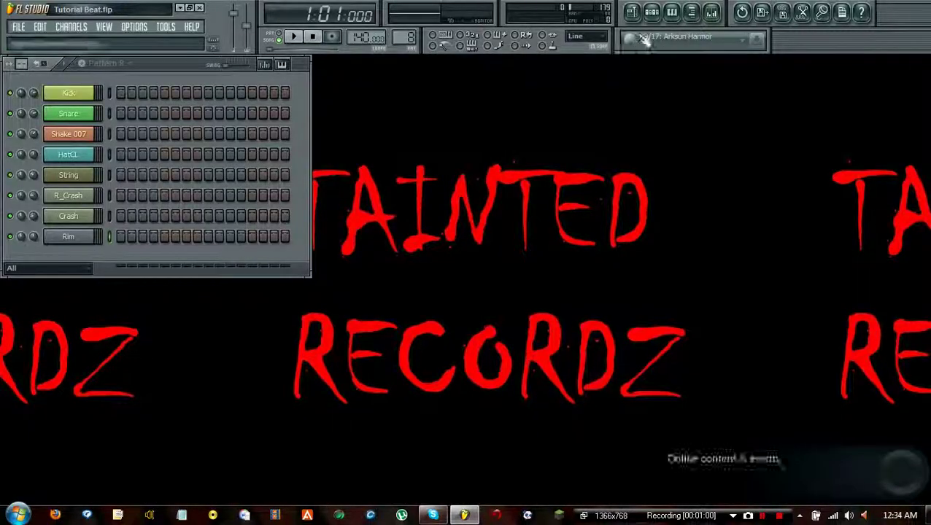
click(109, 63)
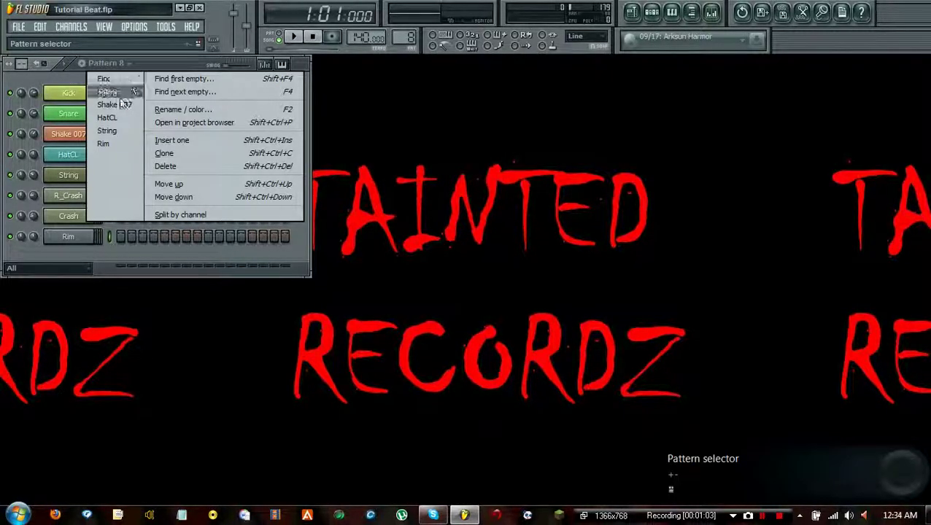
click(115, 129)
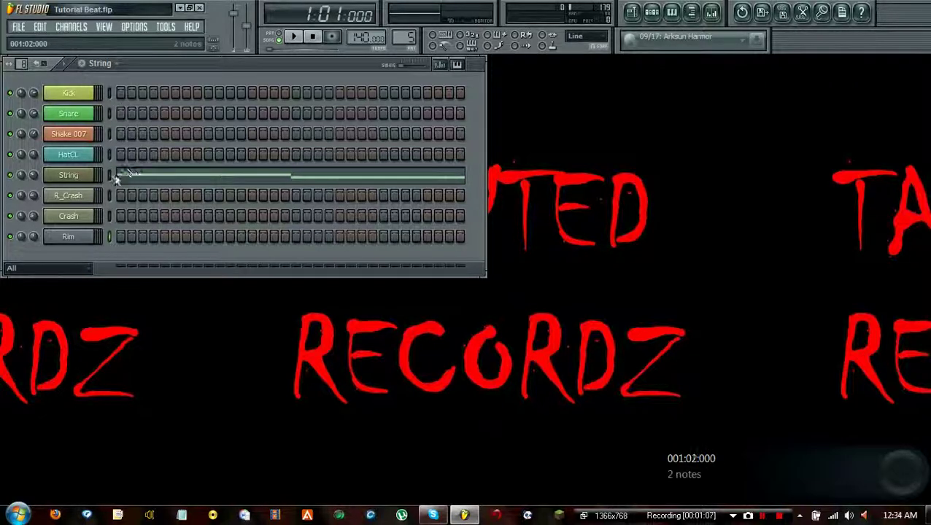
click(172, 177)
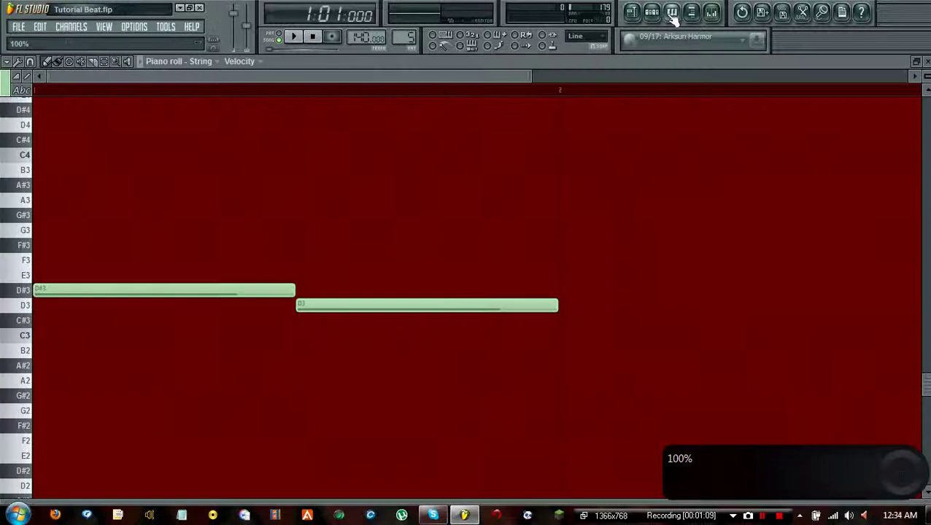
Switch playback to pattern mode, listen to the String pattern and stop it
scroll(297, 80, up, 2)
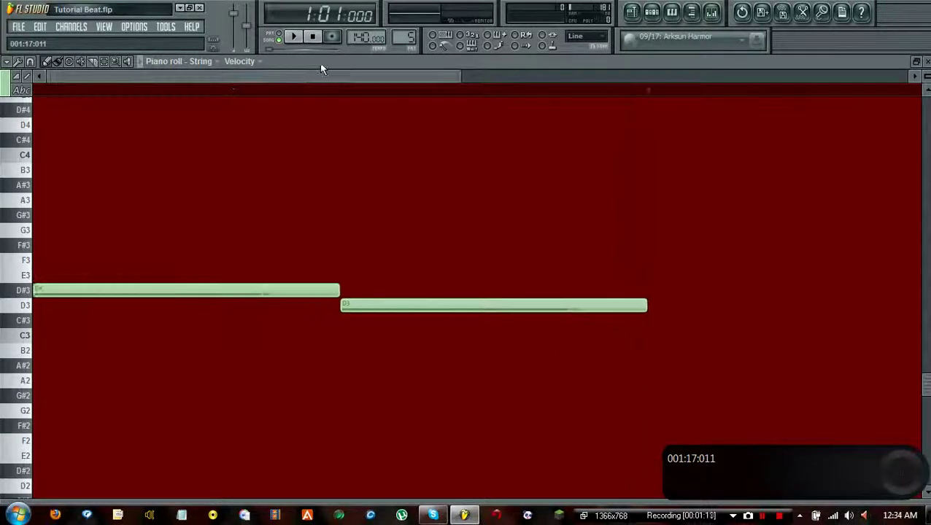
click(277, 35)
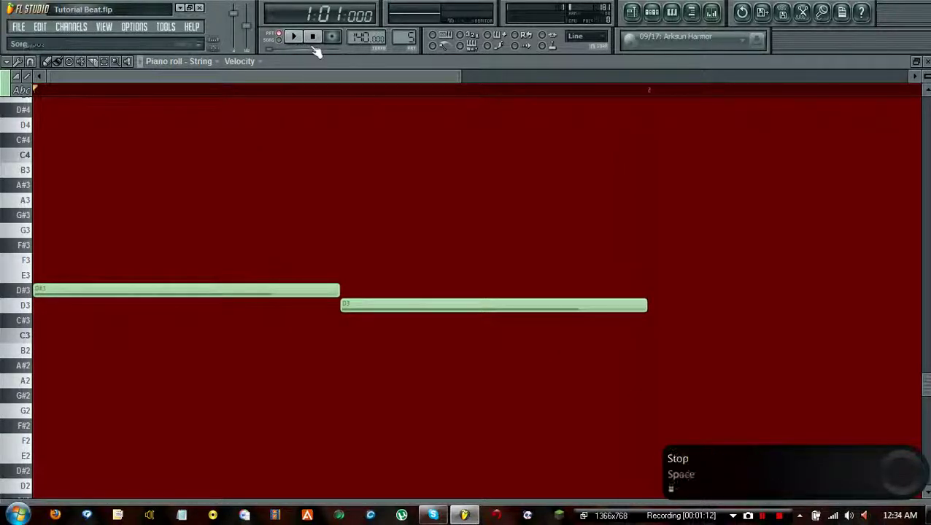
click(295, 37)
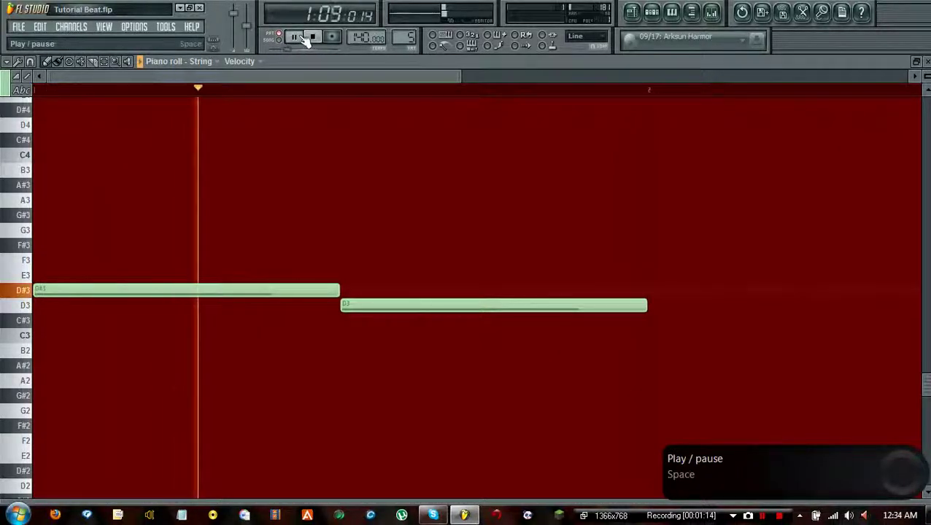
click(311, 38)
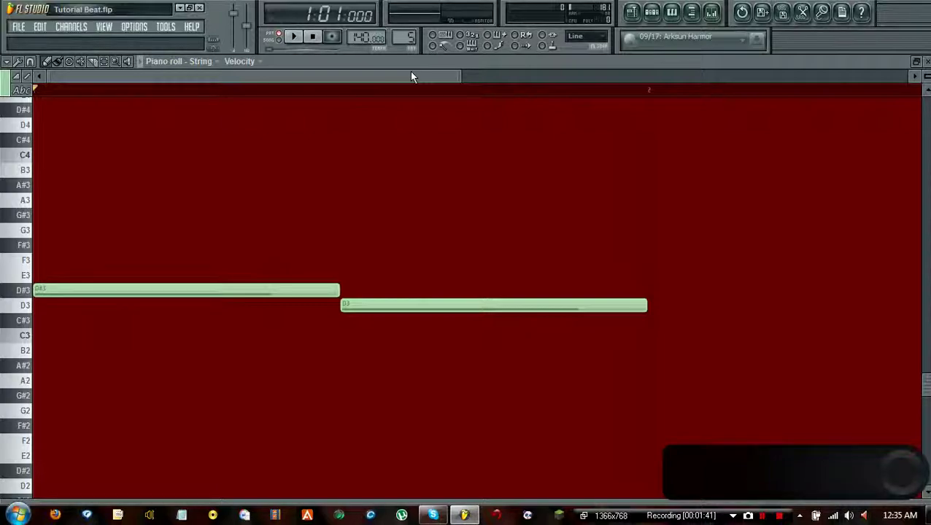
Open the String channel's settings from the channel list, and bring up the mixer beside them
click(655, 18)
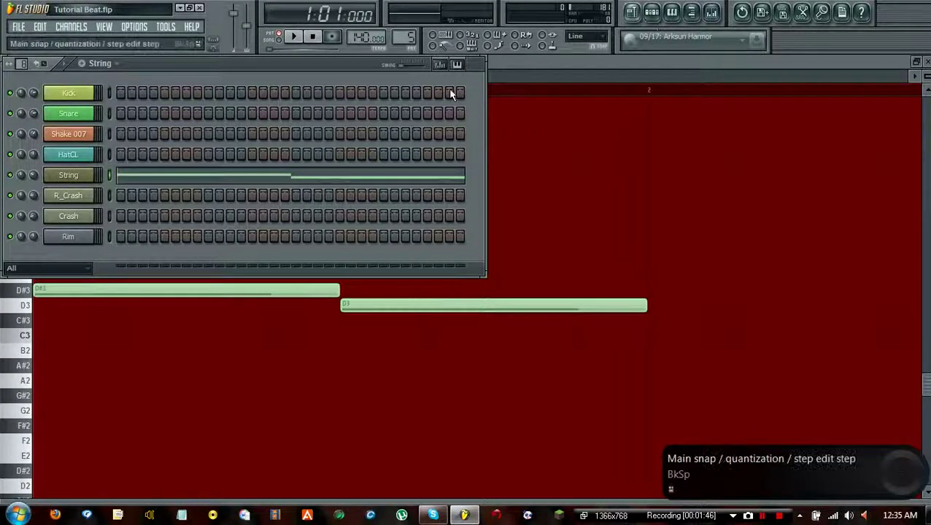
click(66, 177)
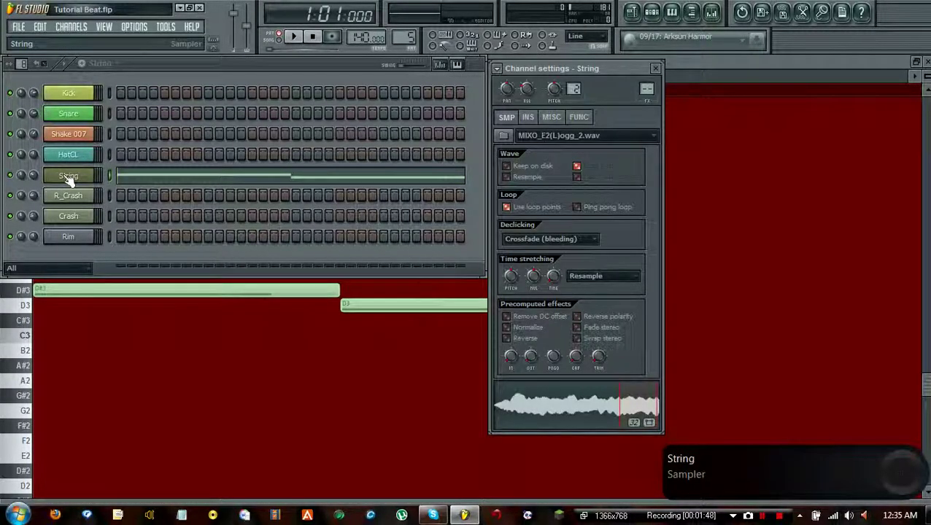
click(711, 13)
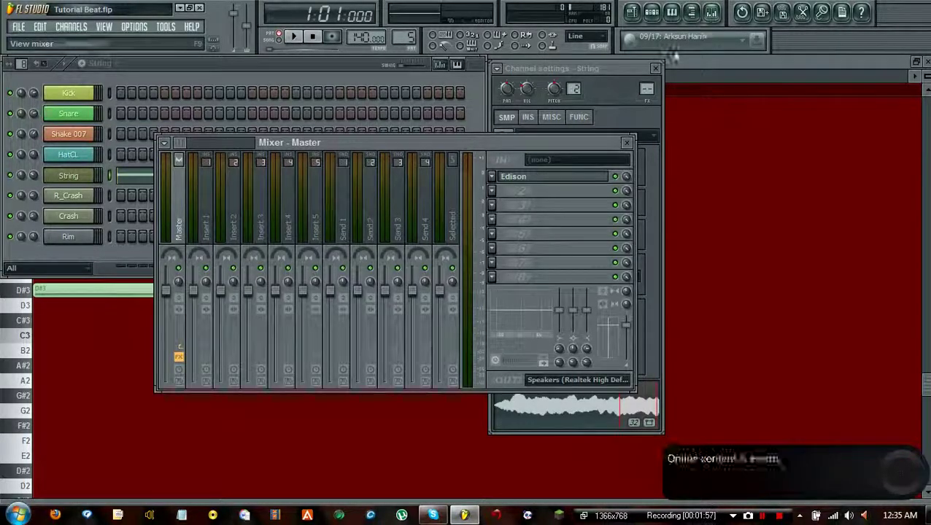
drag(472, 146, 524, 129)
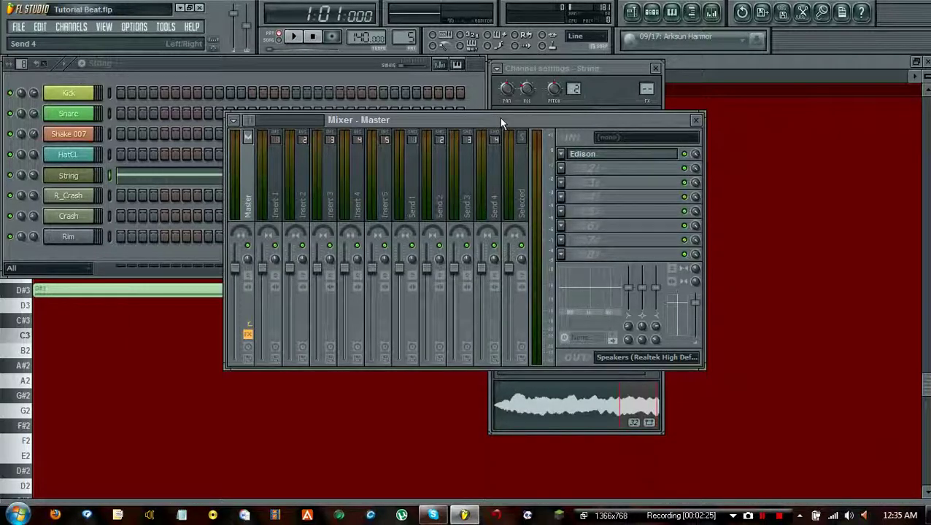
View the Edison editor on the Master track and the list of effects available for its second slot
click(630, 159)
drag(401, 227, 578, 135)
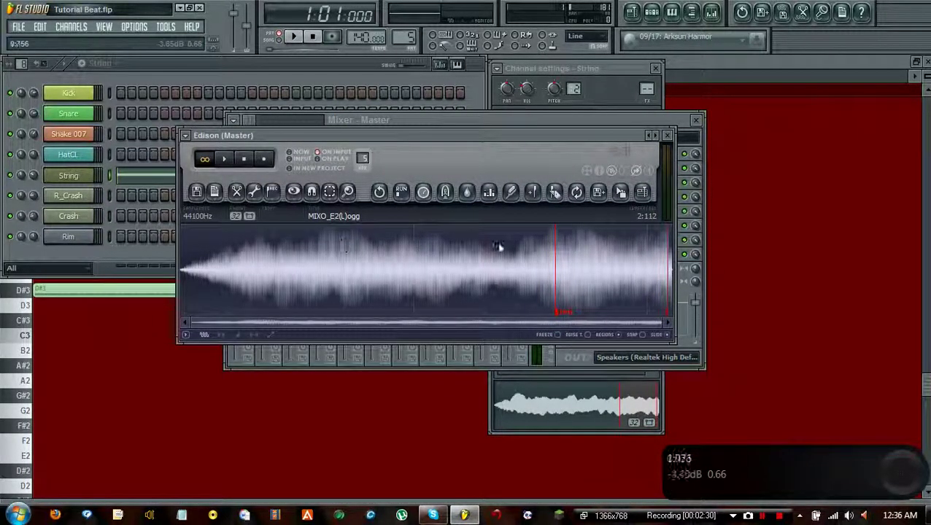
click(666, 137)
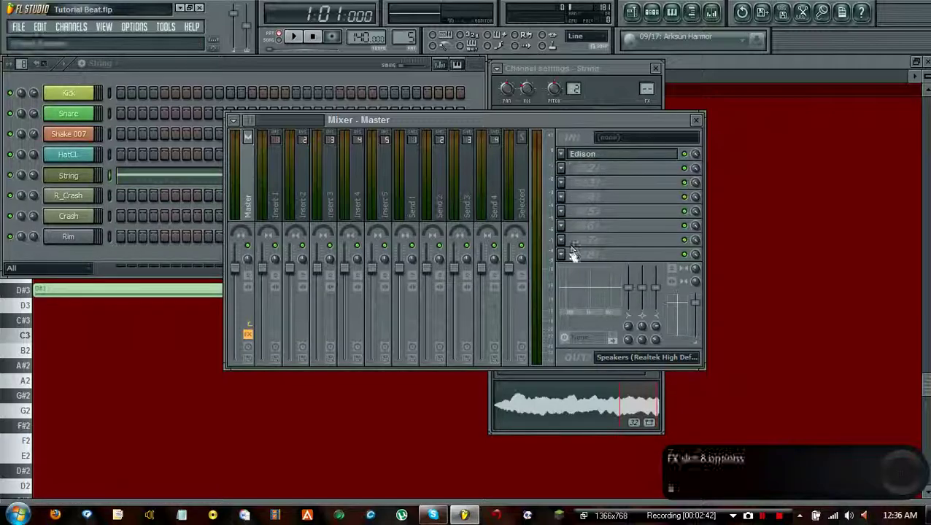
click(561, 168)
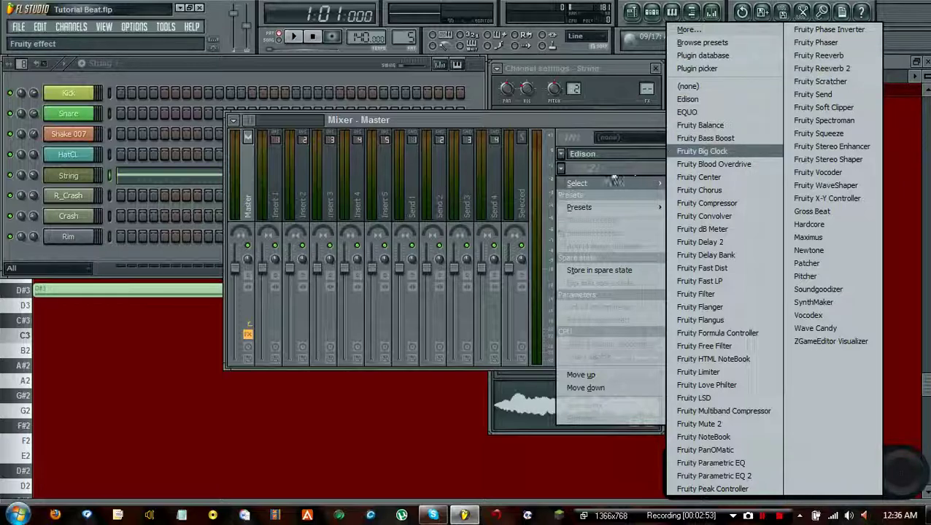
click(561, 121)
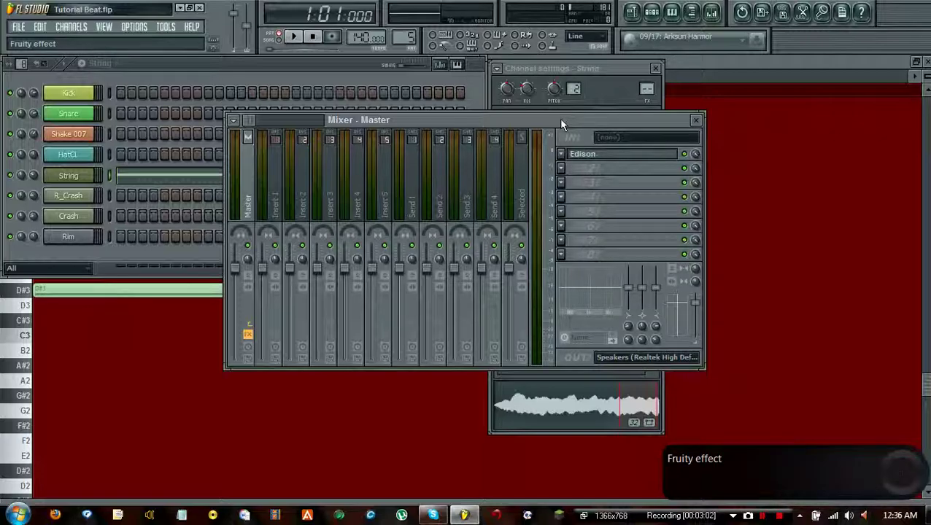
Add Fruity Reeverb 2 to the first effect slot of the Insert 1 mixer track and reposition its window
click(269, 182)
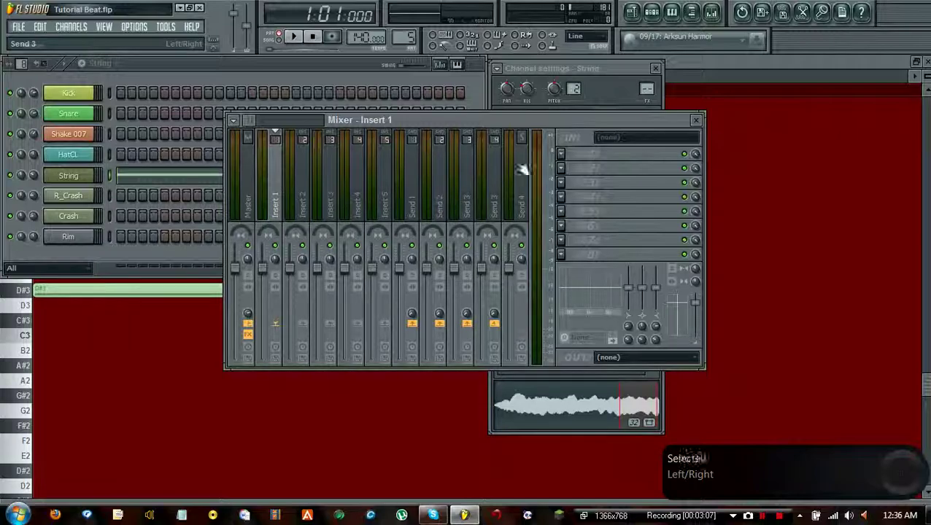
click(560, 153)
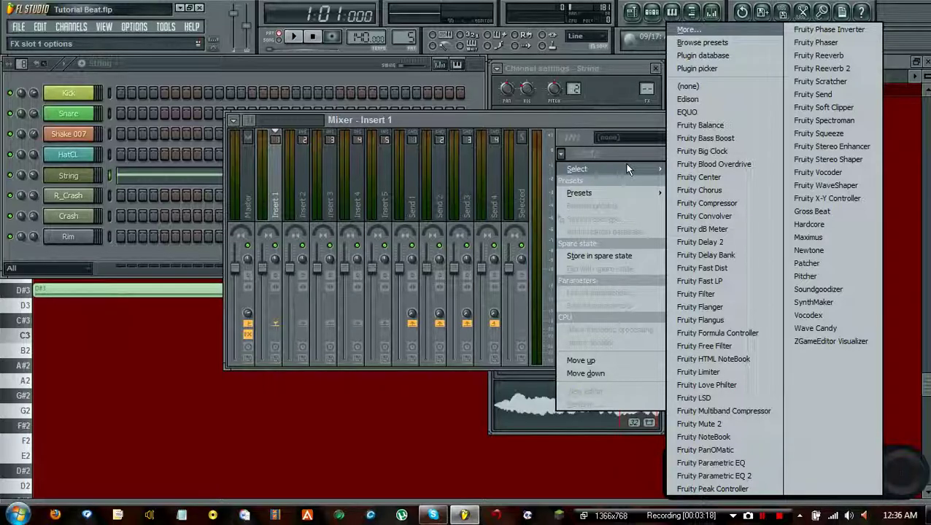
click(817, 70)
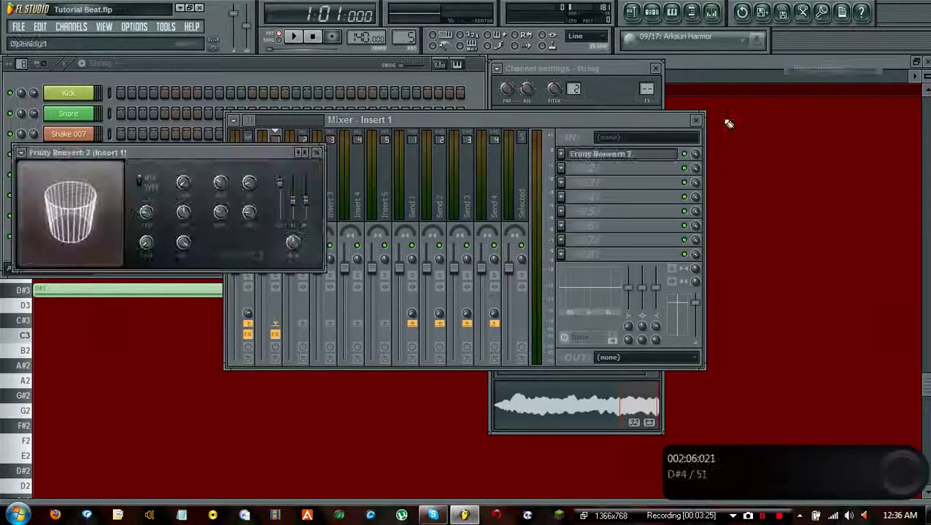
drag(191, 155, 261, 159)
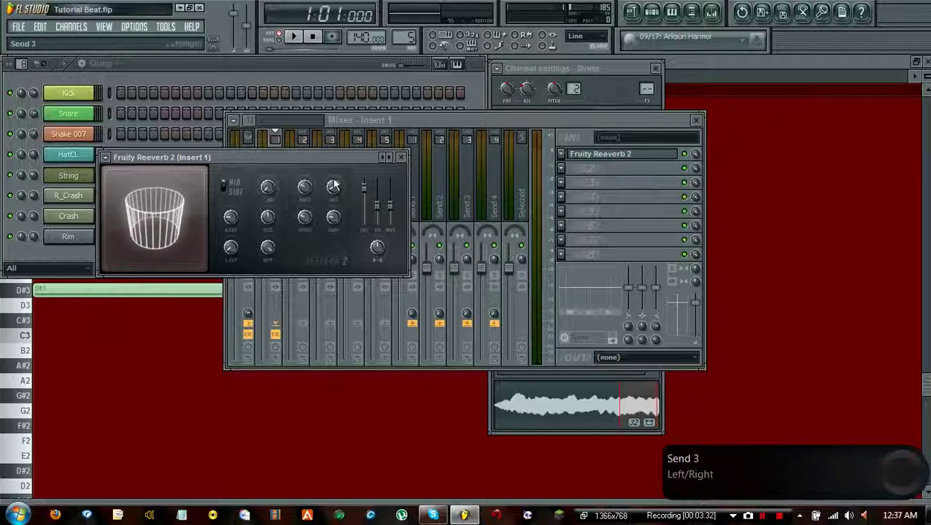
drag(258, 157, 522, 160)
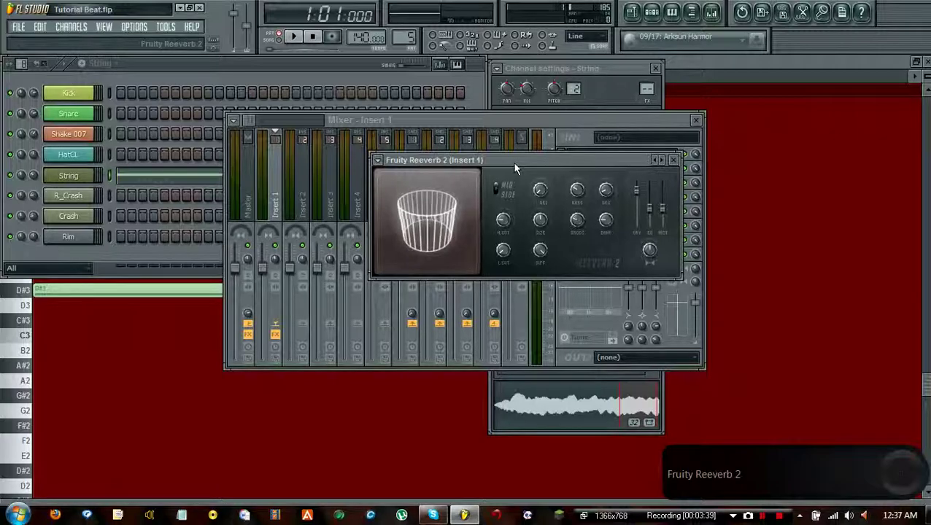
Enable playing notes from the typing keyboard and sound a few test notes on the String channel
click(441, 36)
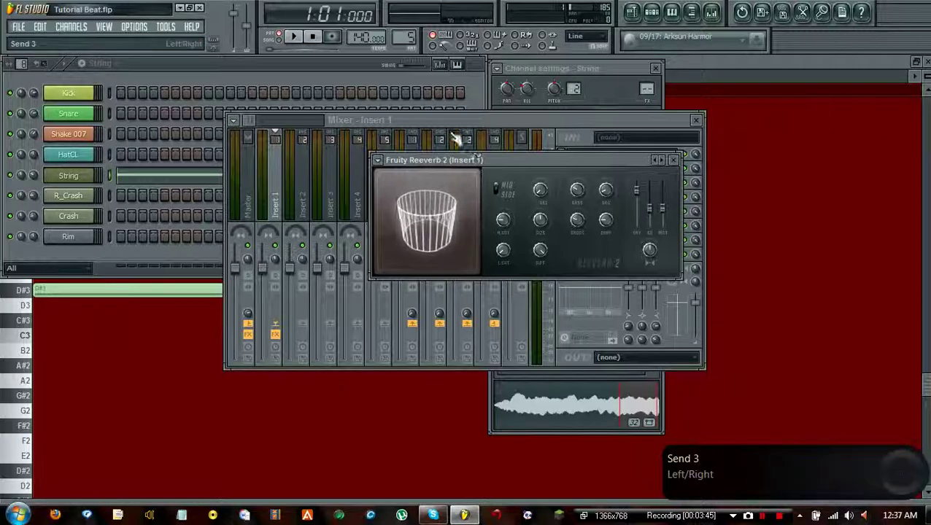
drag(498, 166, 350, 146)
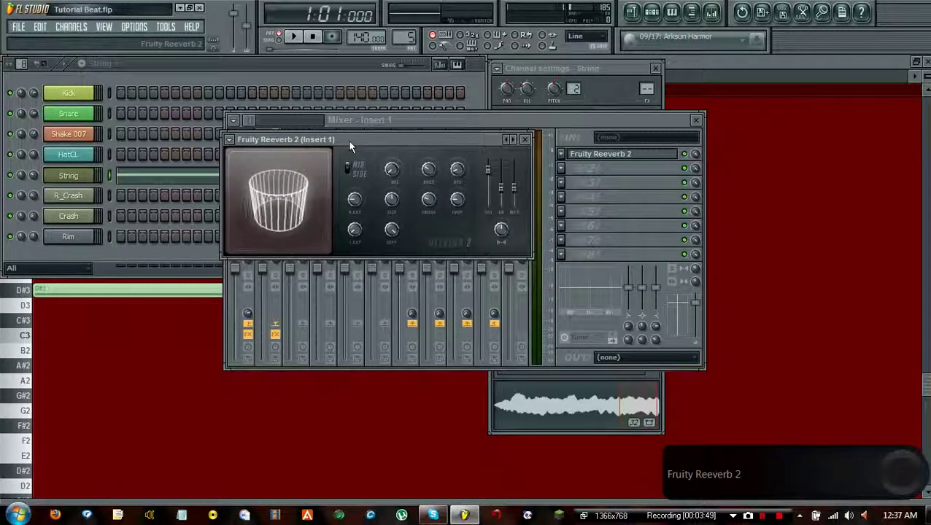
key(g)
key(d)
key(b)
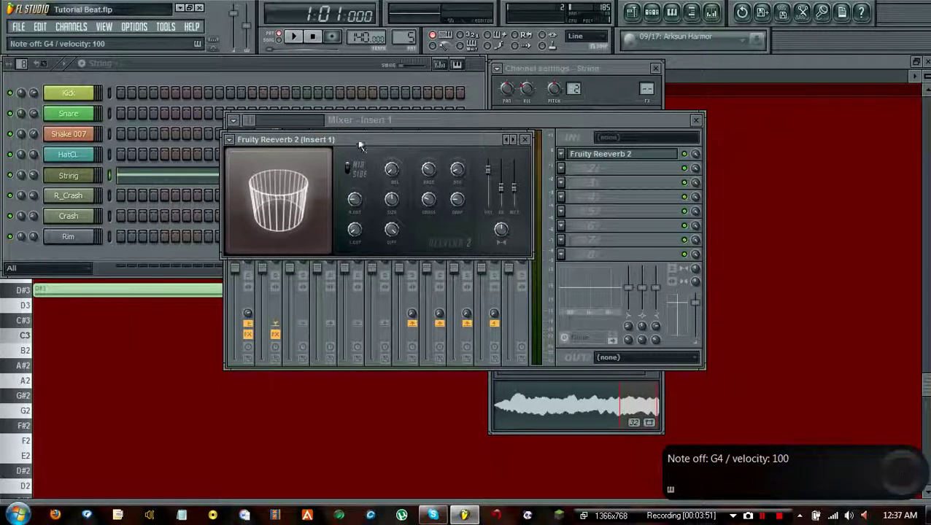
Reposition the Fruity Reeverb 2 window over the lower part of the mixer so the track names stay uncovered
drag(367, 138, 375, 128)
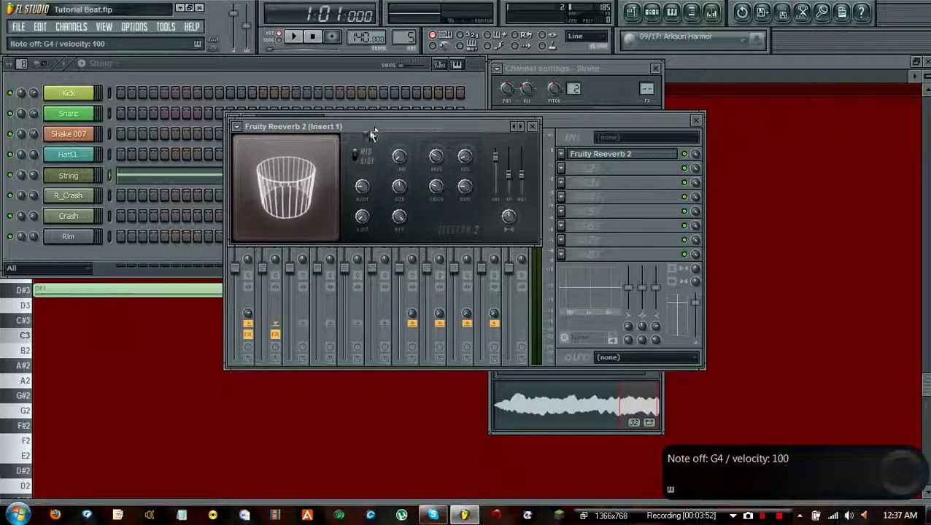
drag(430, 137, 493, 237)
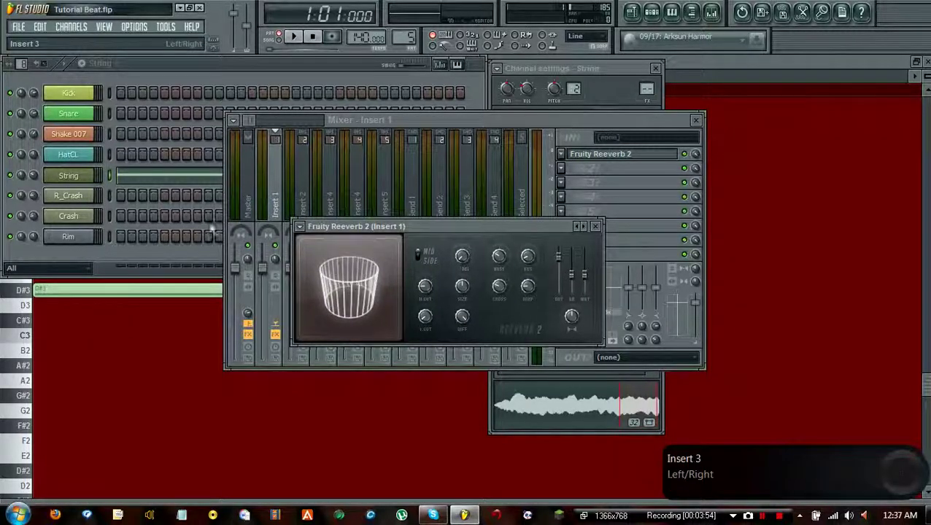
drag(367, 228, 306, 235)
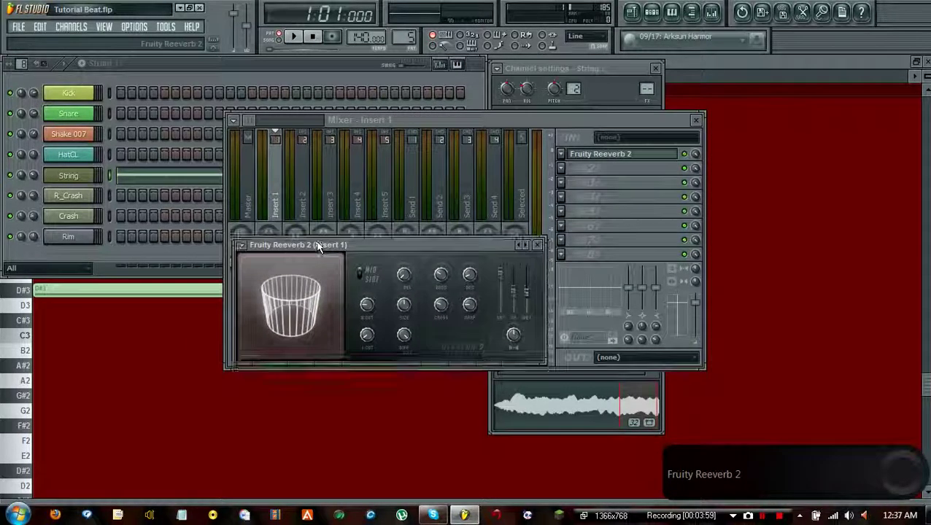
Route the String channel to mixer track 1 in its channel settings, with the mixer moved clear of the target track selector
click(68, 175)
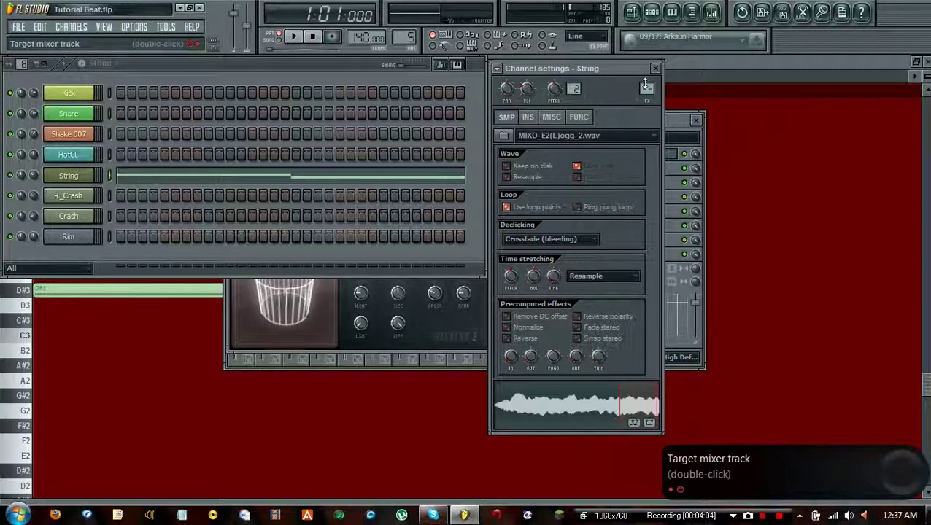
double_click(644, 88)
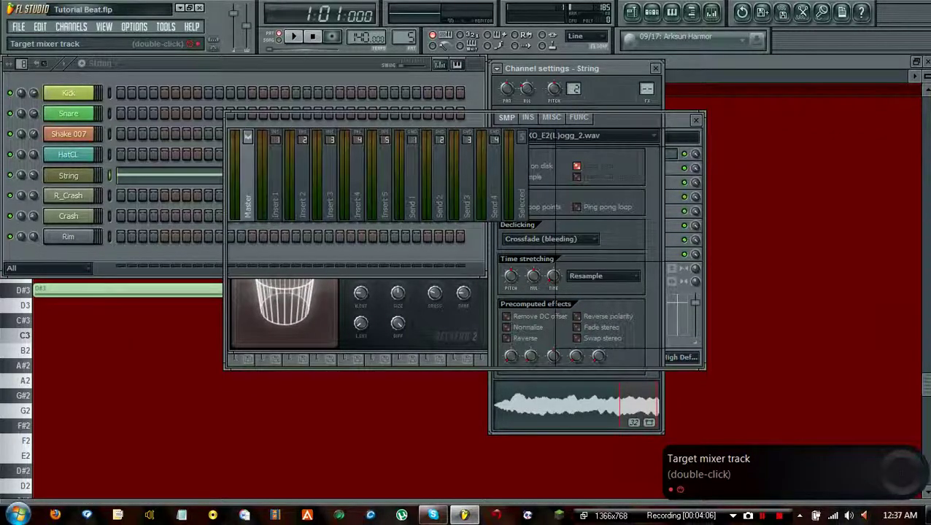
drag(623, 126, 533, 206)
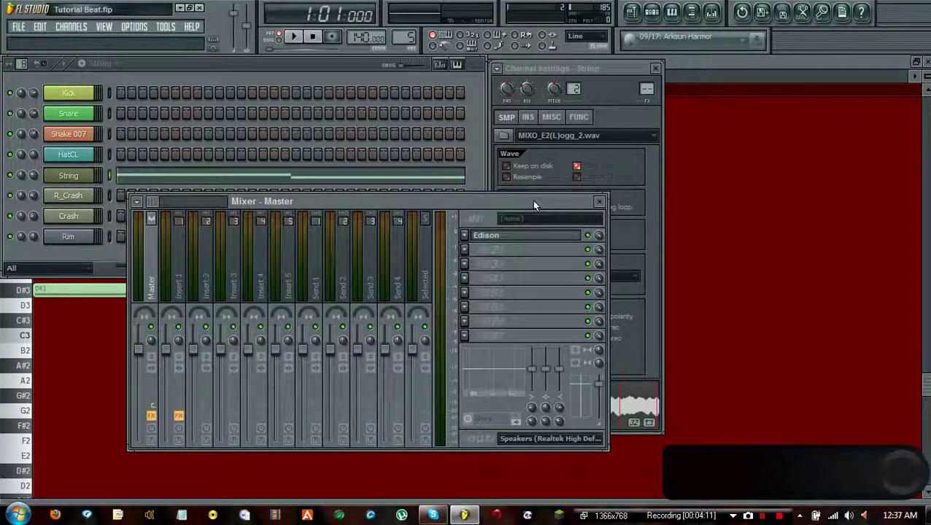
double_click(641, 86)
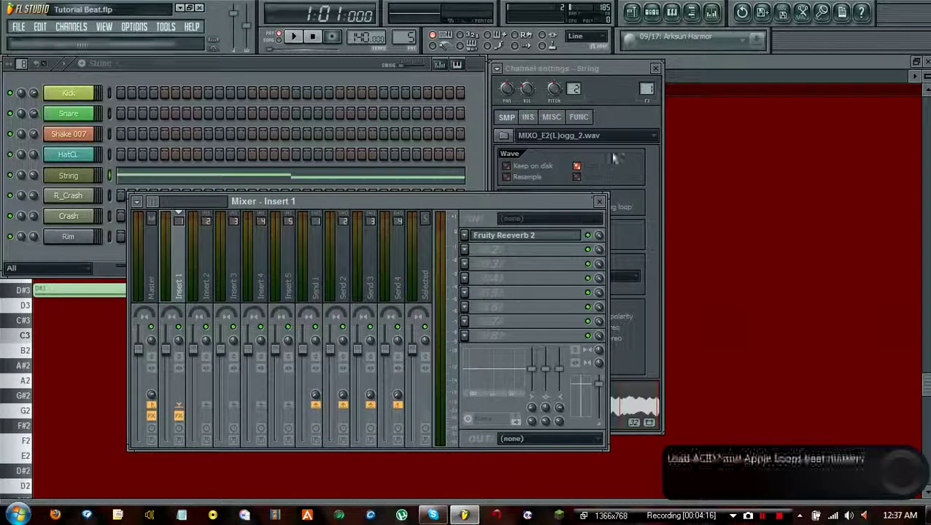
Reopen the String channel's settings, switch its target mixer track to Insert 3 and return it to Insert 1
click(81, 177)
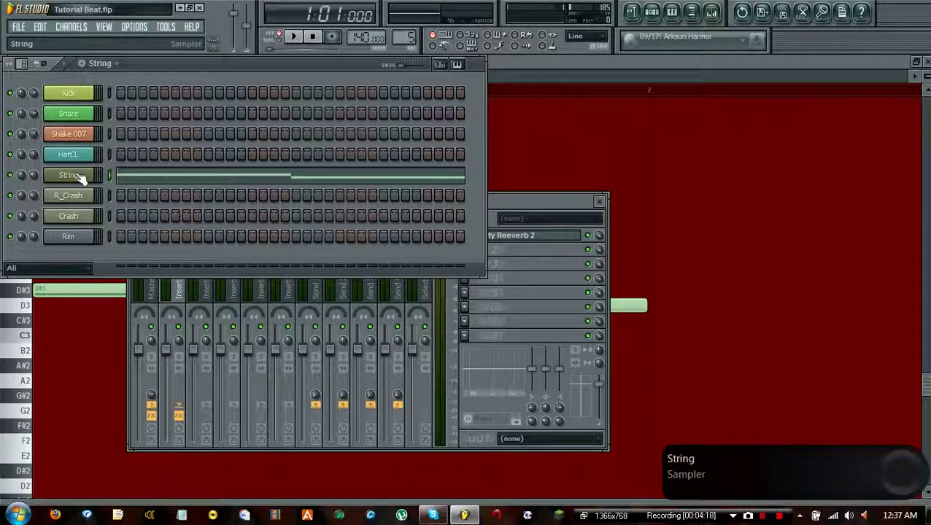
click(80, 177)
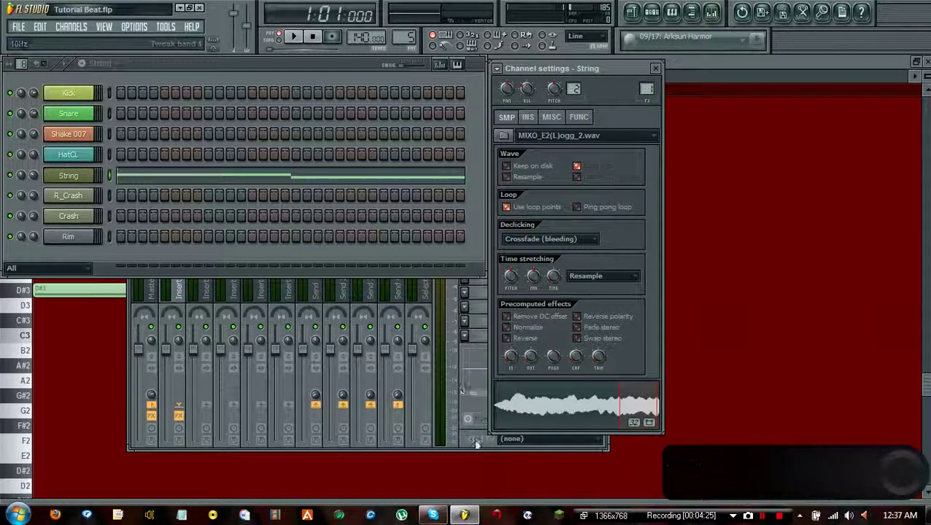
scroll(646, 89, up, 2)
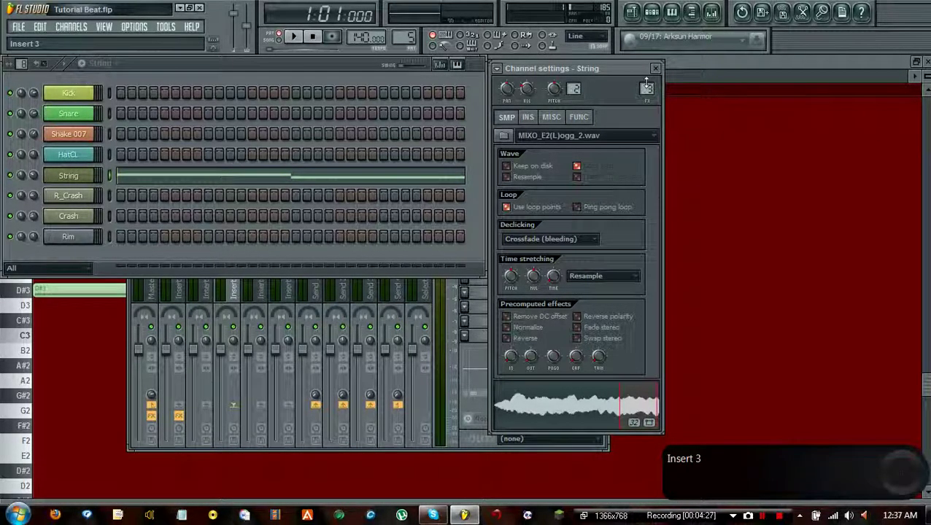
scroll(647, 88, down, 2)
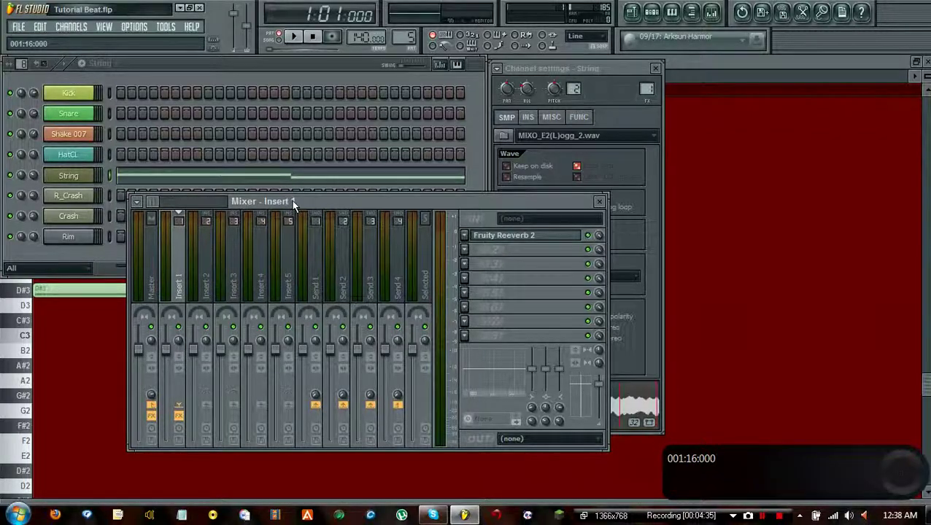
Examine the Insert 1 mixer track and the mute/solo options of its Fruity Reeverb 2 effect slot
drag(292, 200, 465, 177)
drag(553, 182, 380, 213)
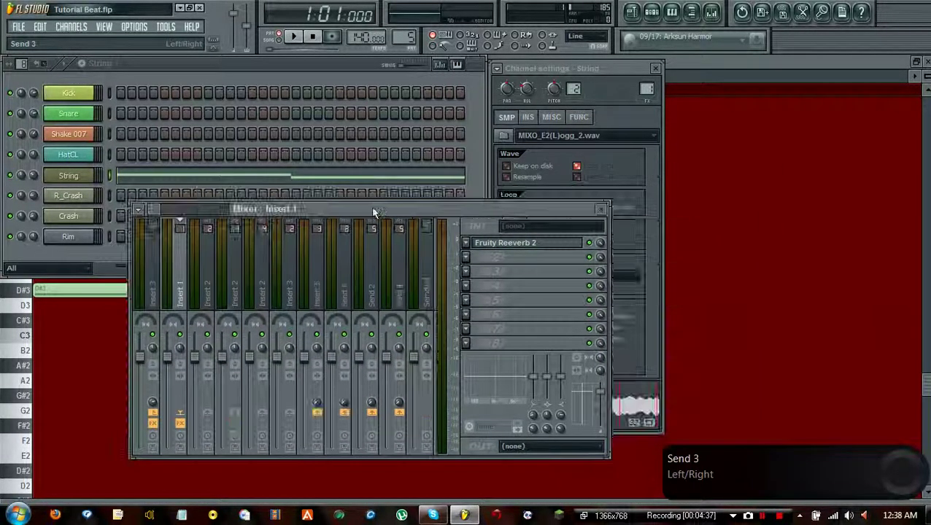
double_click(180, 276)
click(282, 225)
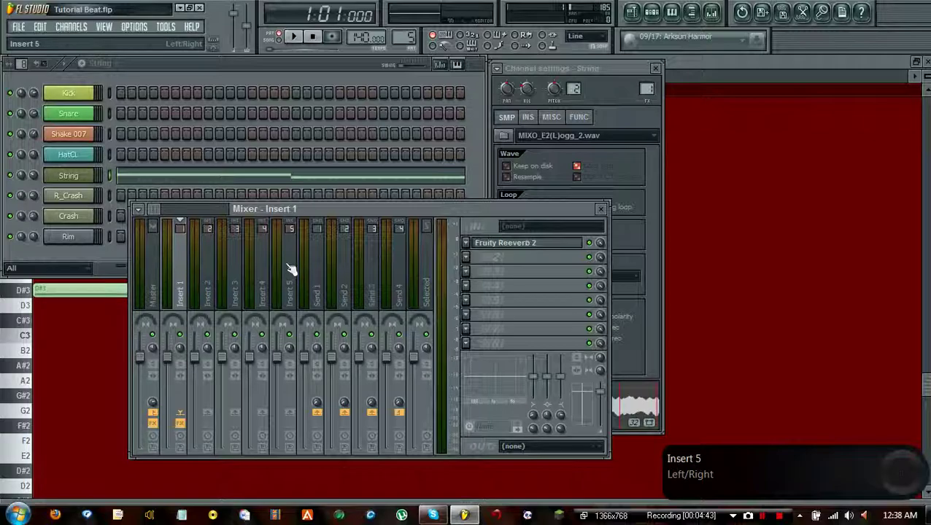
drag(208, 276, 299, 278)
click(191, 277)
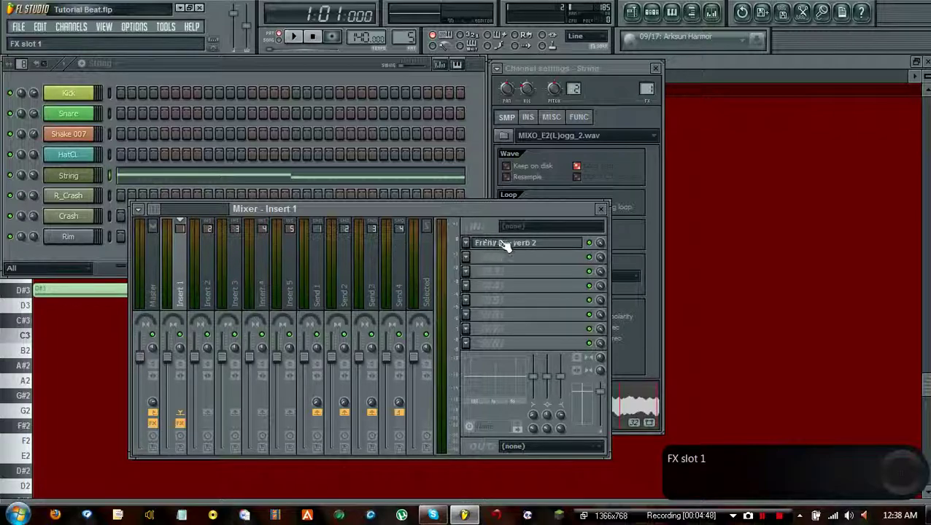
key(F2)
key(Return)
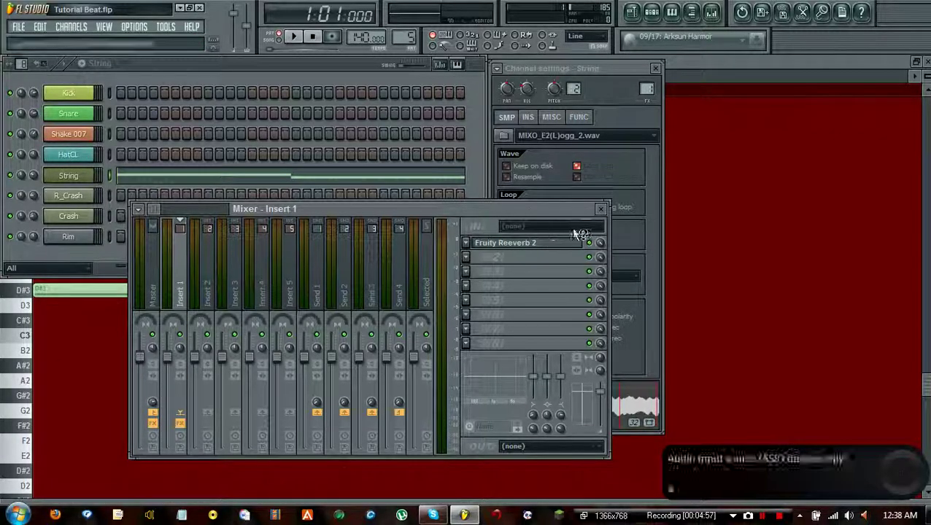
right_click(590, 244)
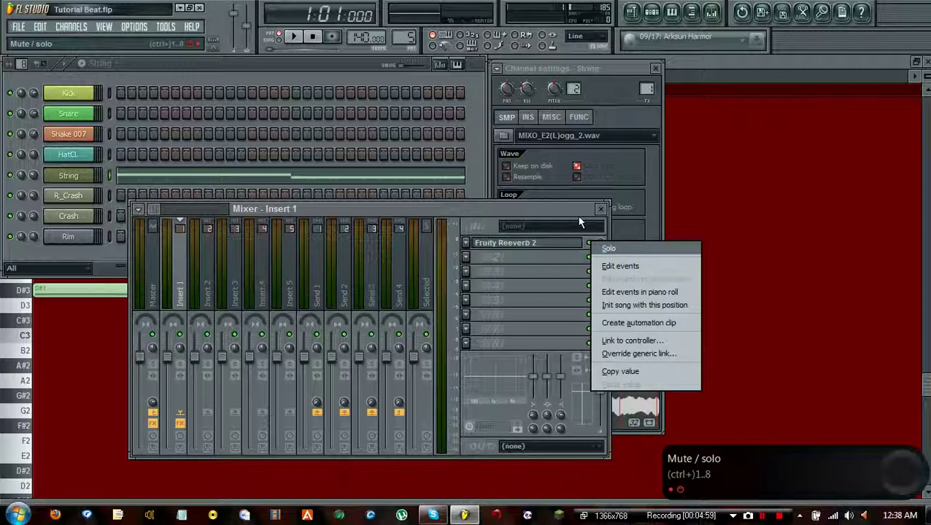
click(577, 219)
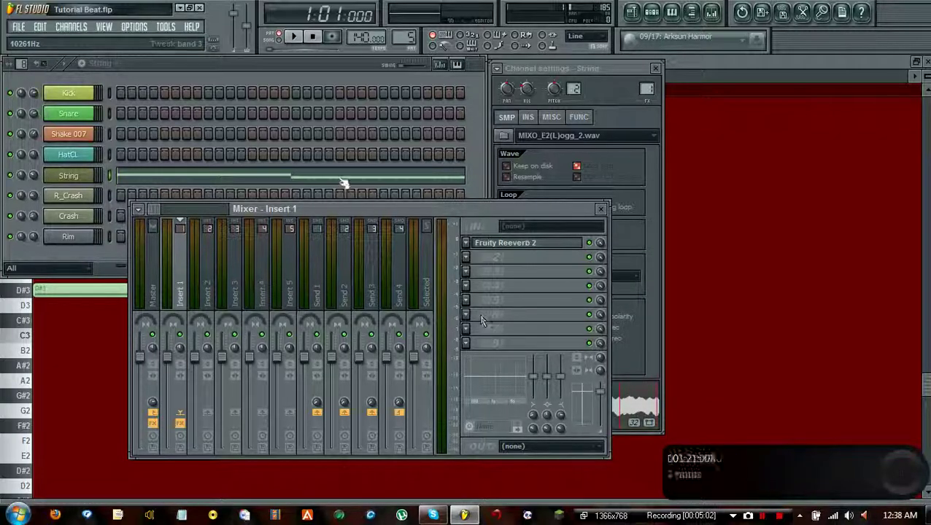
Close the String channel settings and the mixer, and place the Fruity Reeverb 2 window beside the channel list
drag(361, 207, 288, 218)
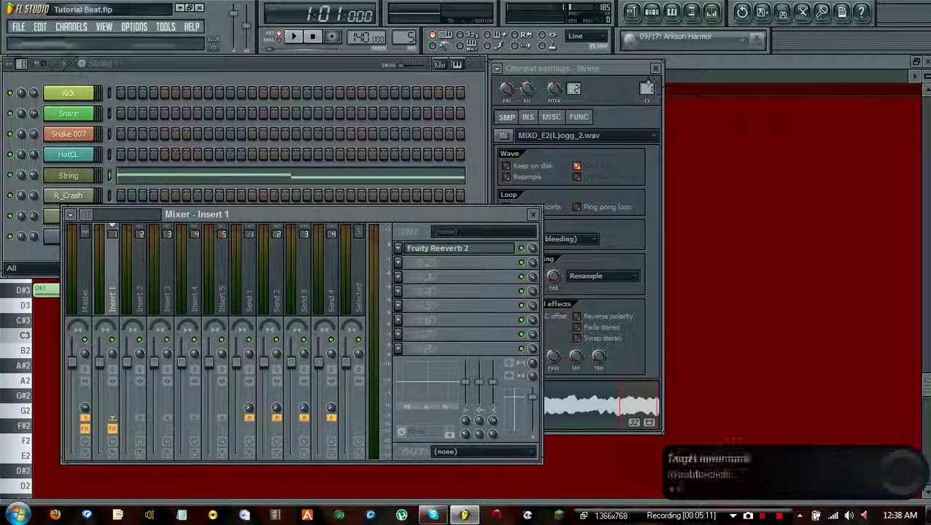
click(655, 67)
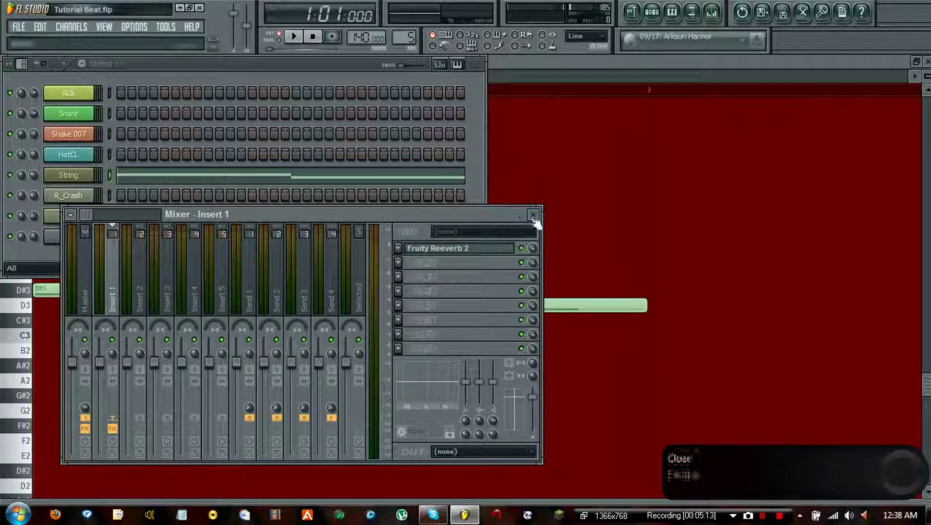
click(535, 221)
drag(498, 233, 759, 62)
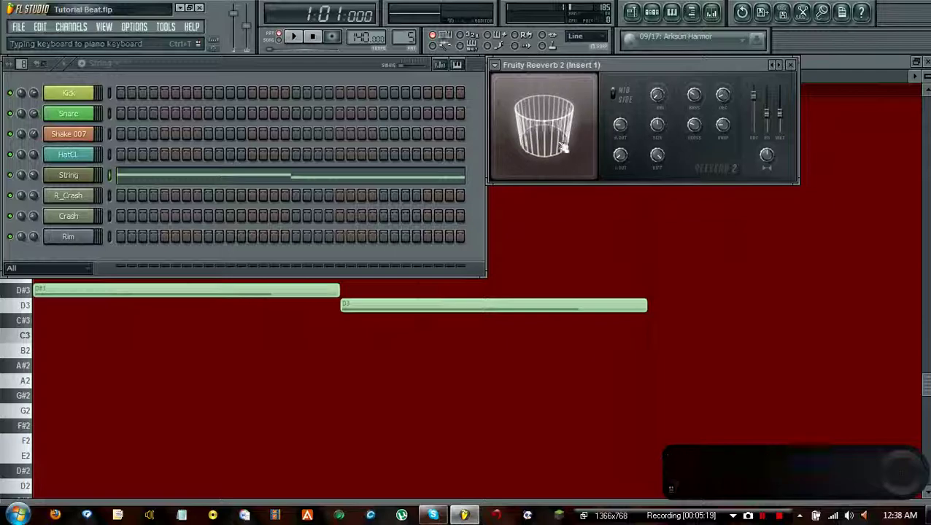
Sound several test notes on the String channel to hear Fruity Reeverb 2 with its current settings
key(g)
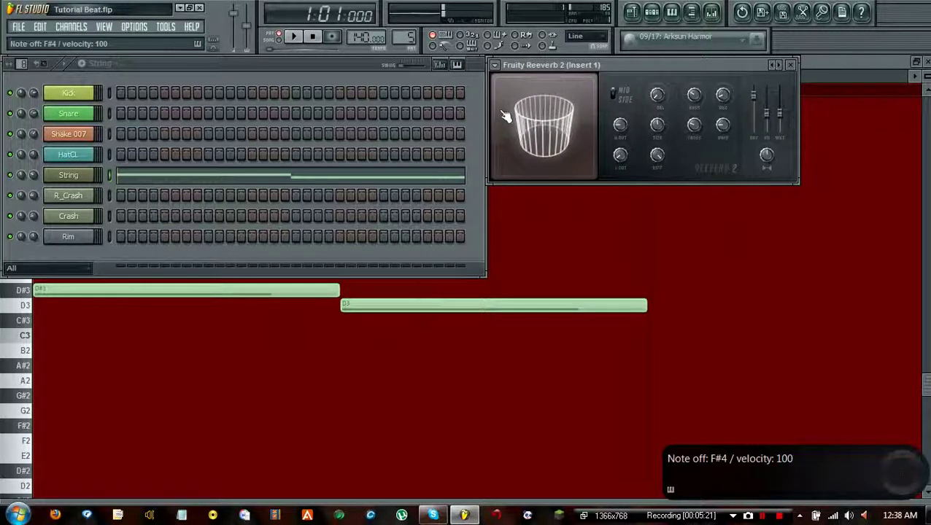
key(n)
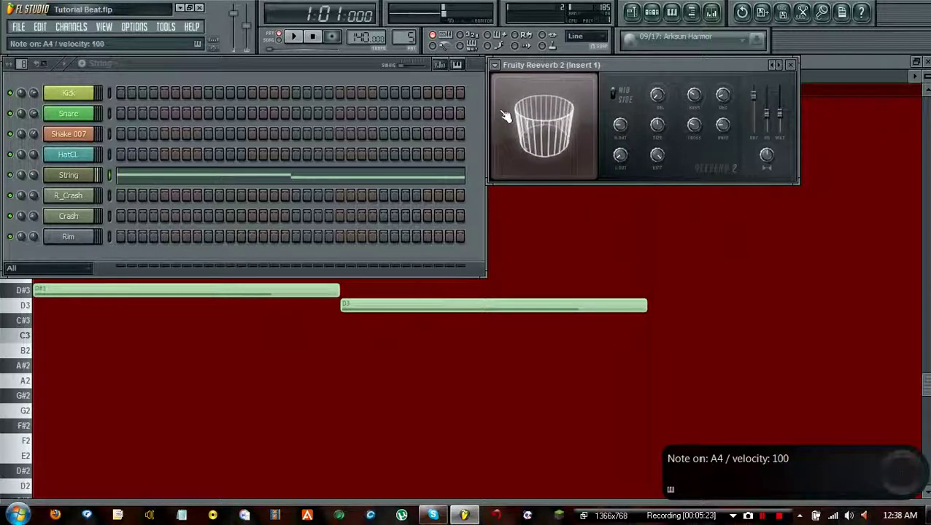
key(u)
key(t)
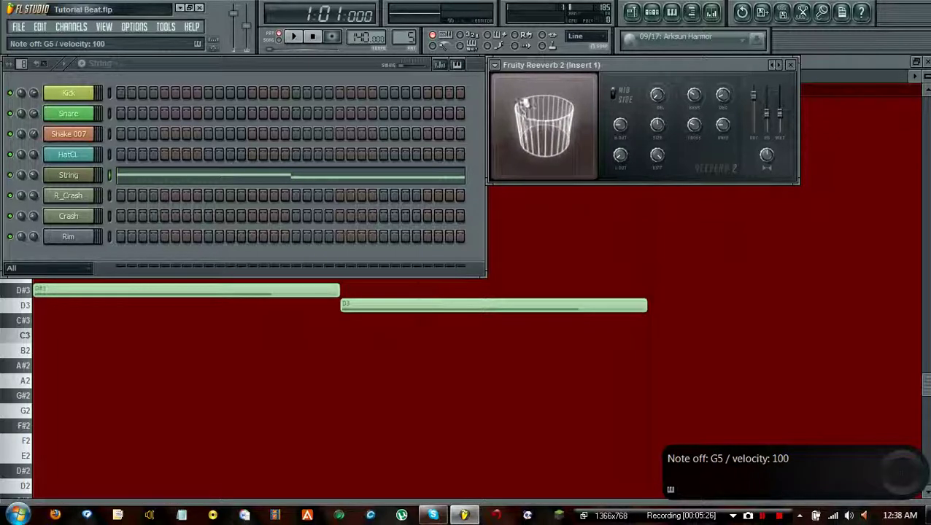
key(q)
key(w)
key(s)
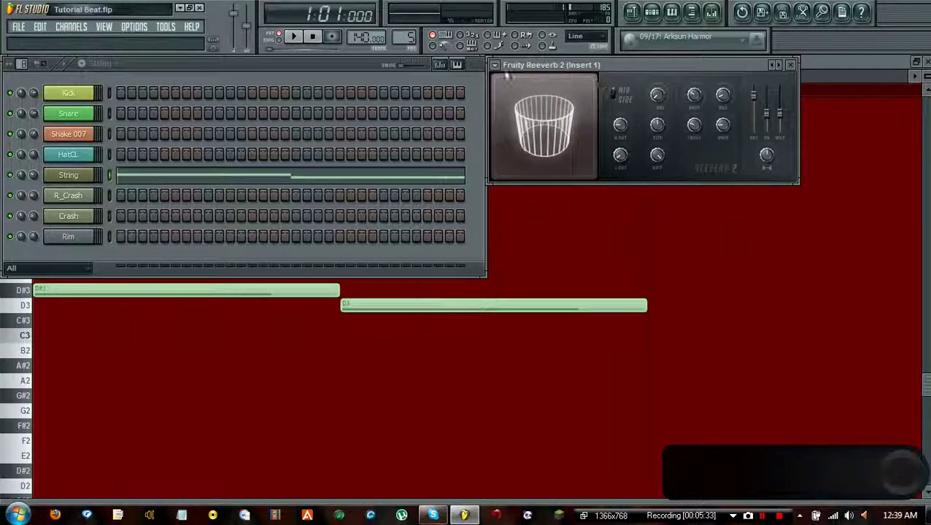
Load The Venue preset in Fruity Reeverb 2
click(496, 65)
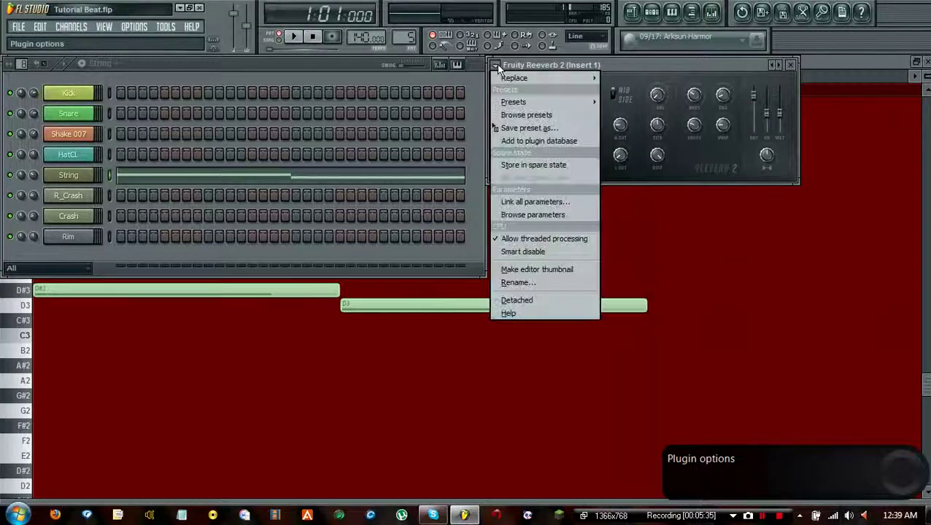
mouse_move(545, 101)
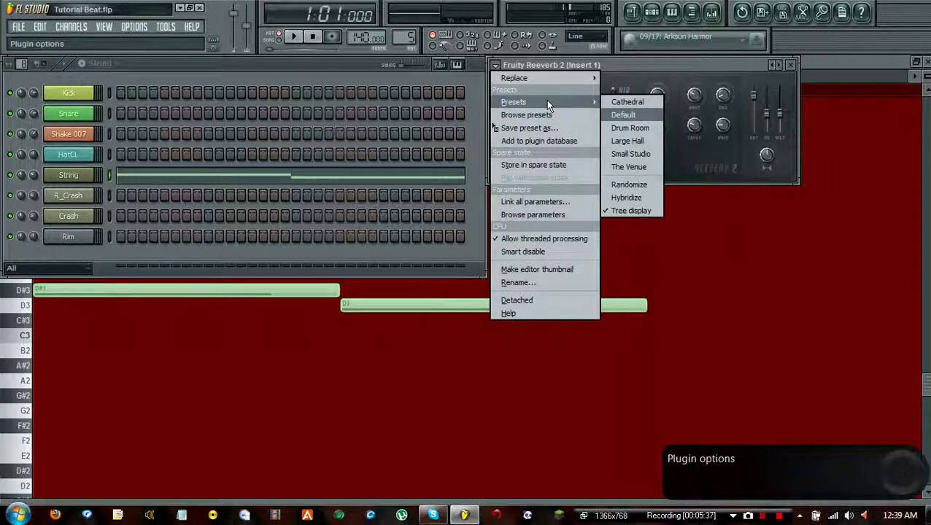
click(639, 168)
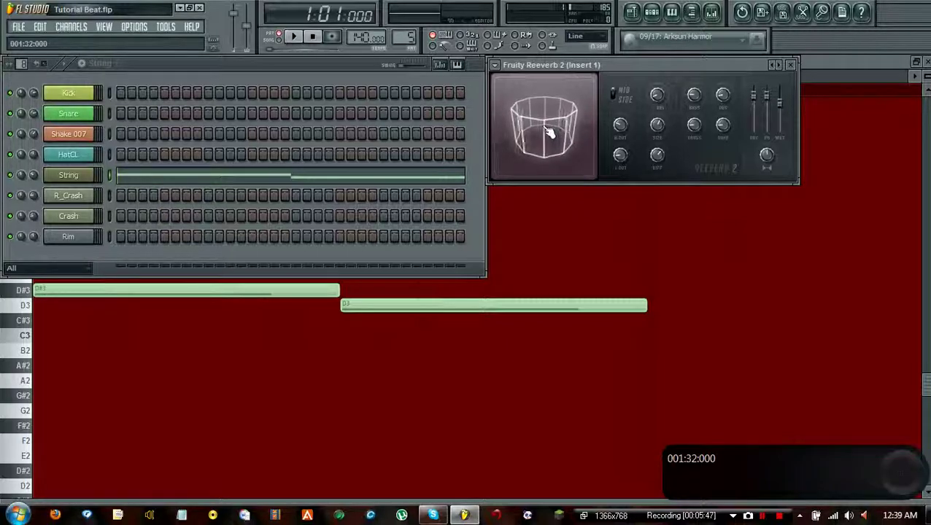
Play a run of test notes on the String channel to hear The Venue reverb preset
key(z)
key(g)
key(w)
key(h)
key(j)
key(c)
key(q)
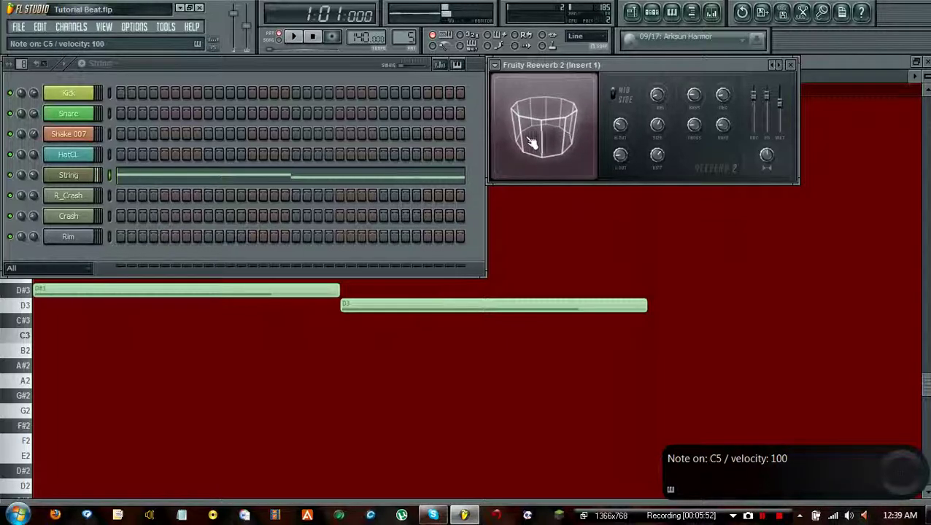
key(n)
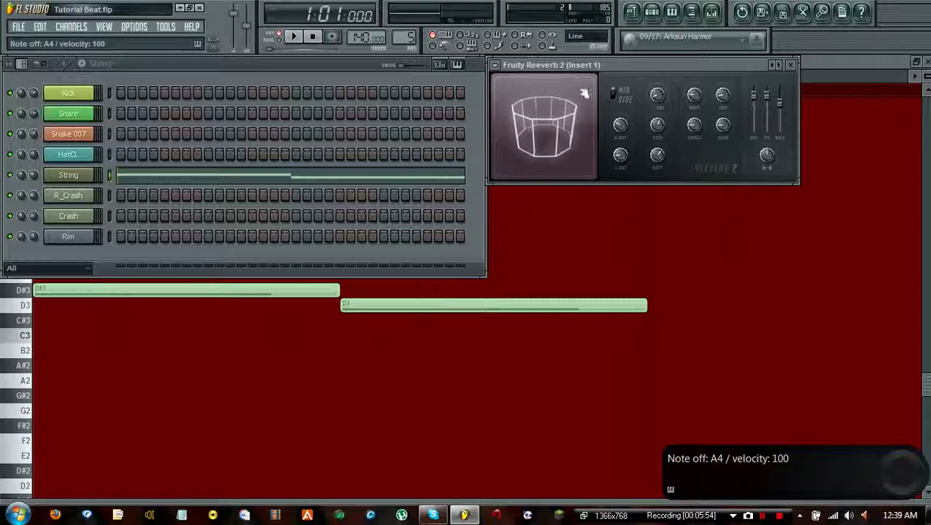
Load the Cathedral preset in Fruity Reeverb 2 and sound a test note with it
click(496, 67)
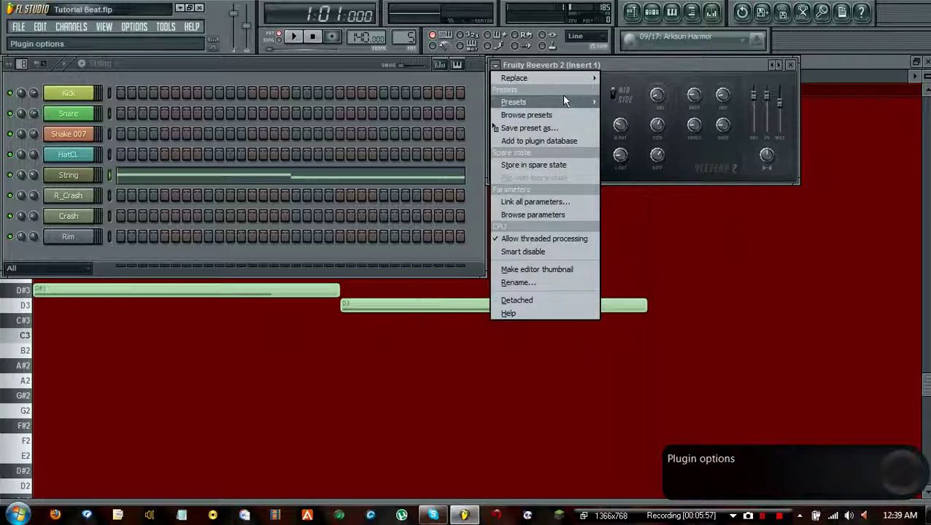
mouse_move(563, 95)
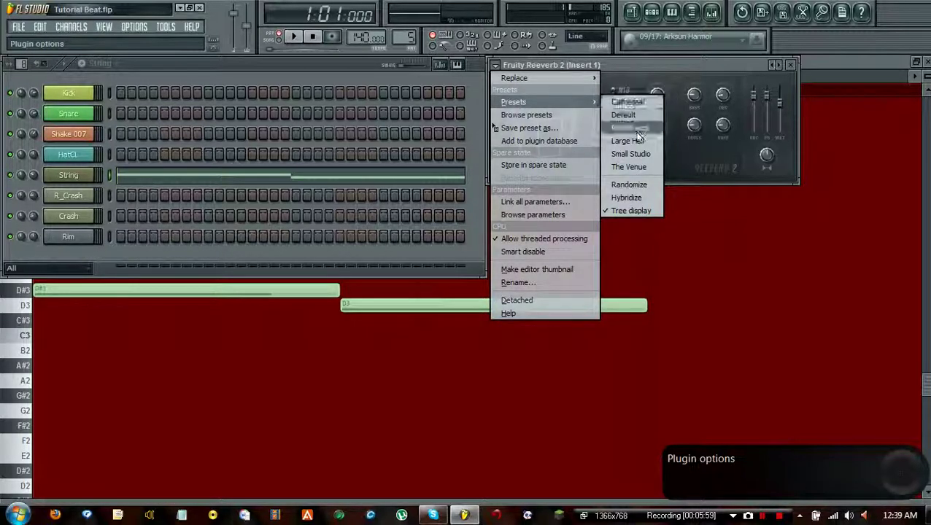
click(632, 101)
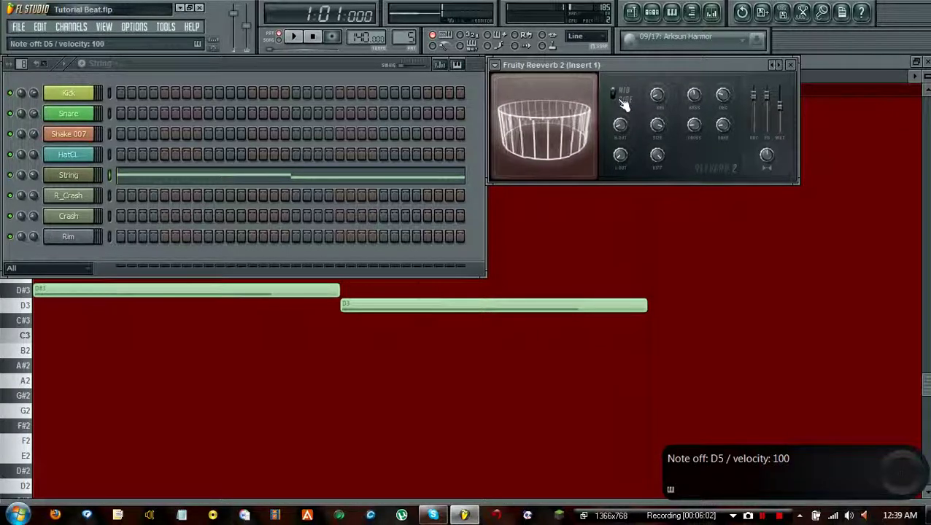
Load the Large Hall preset in Fruity Reeverb 2 and sound test notes on the String channel
click(493, 66)
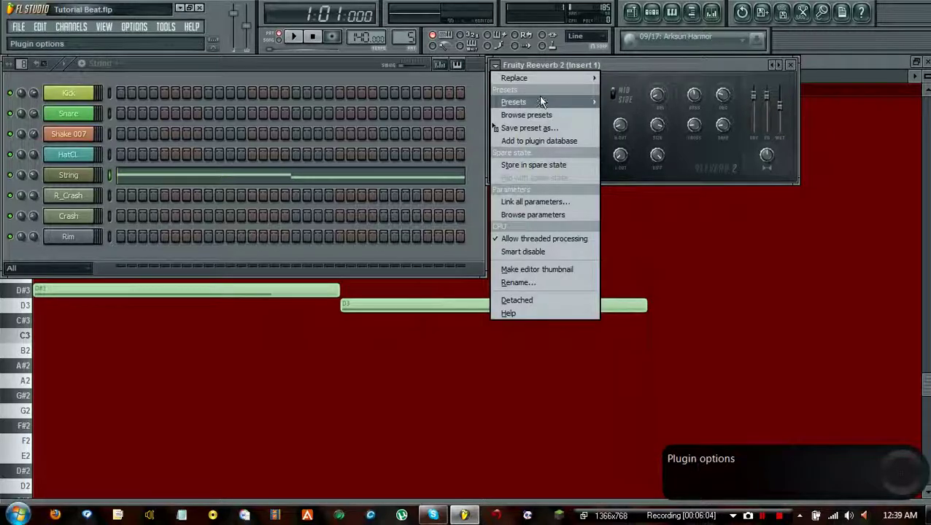
mouse_move(541, 102)
click(645, 137)
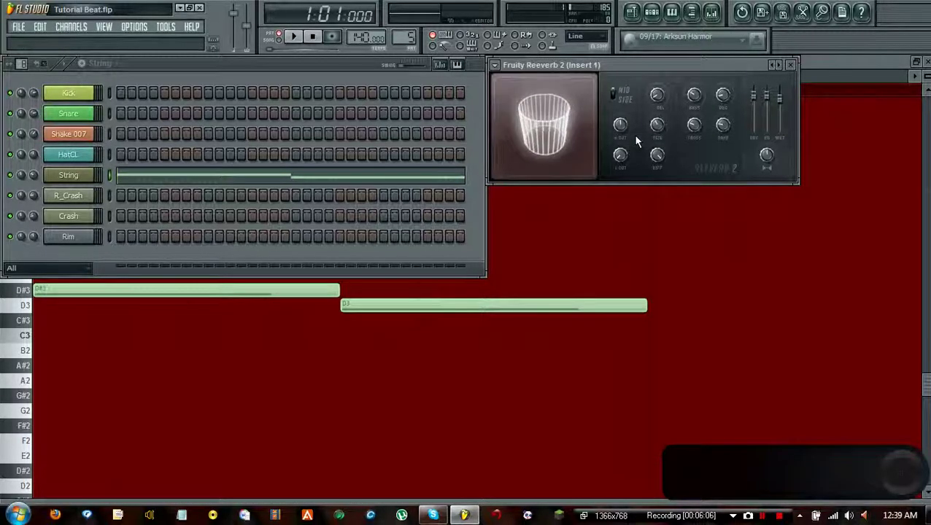
key(i)
key(o)
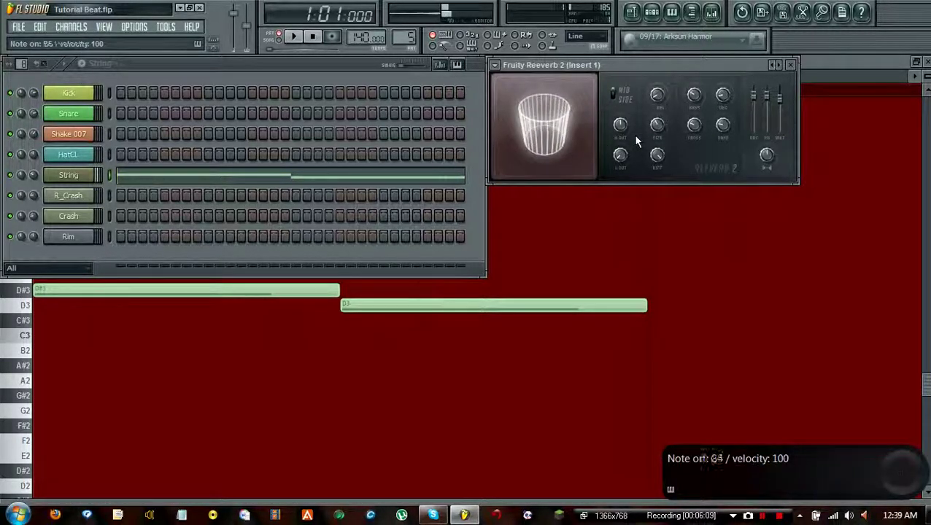
Load the Default preset in Fruity Reeverb 2 and close the plugin window
click(495, 66)
mouse_move(549, 102)
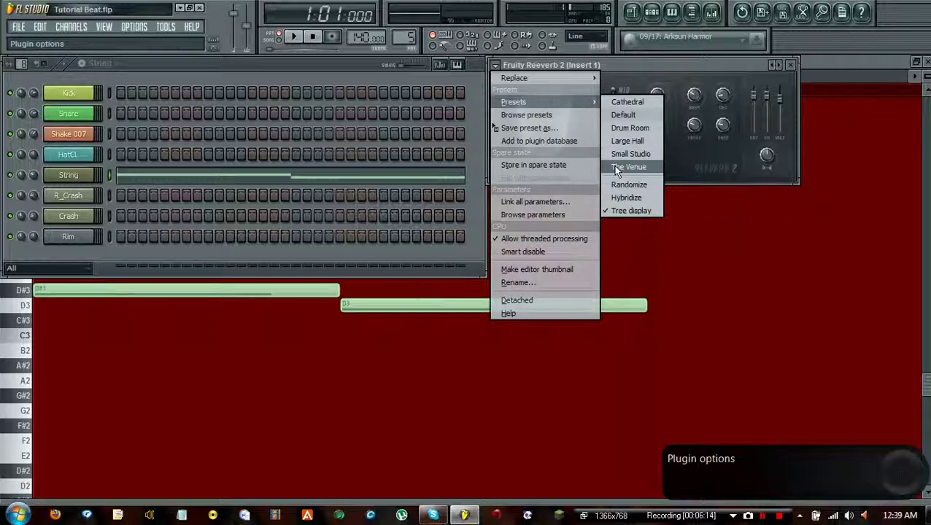
click(638, 115)
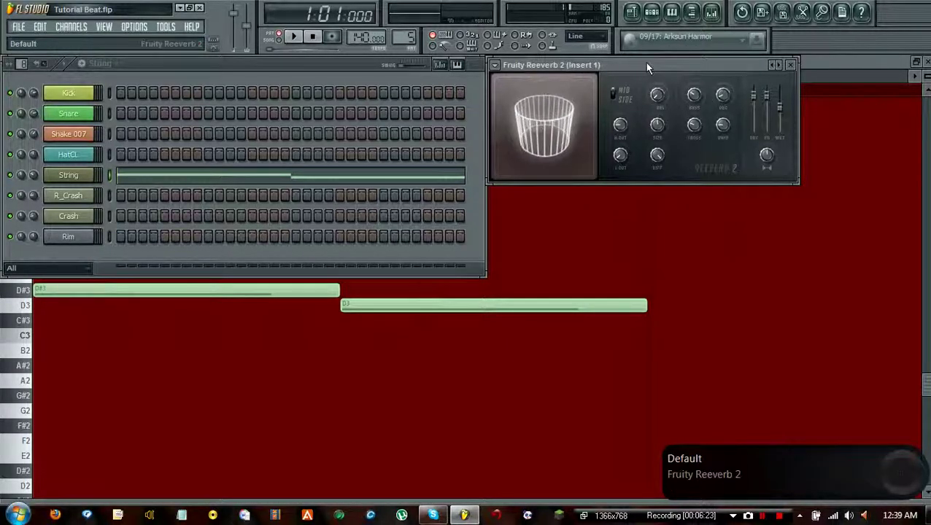
click(790, 65)
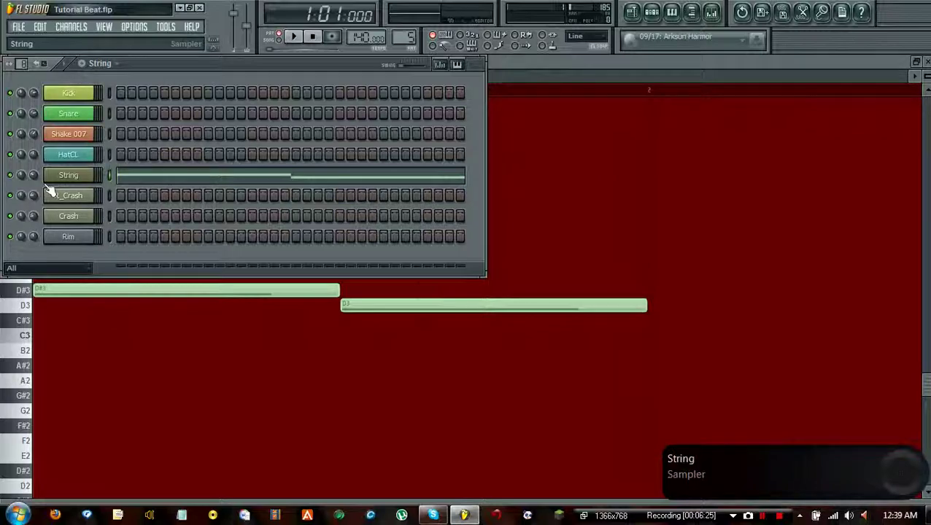
Play the String pattern in the piano roll to hear the Default reverb preset, and stop playback
click(566, 71)
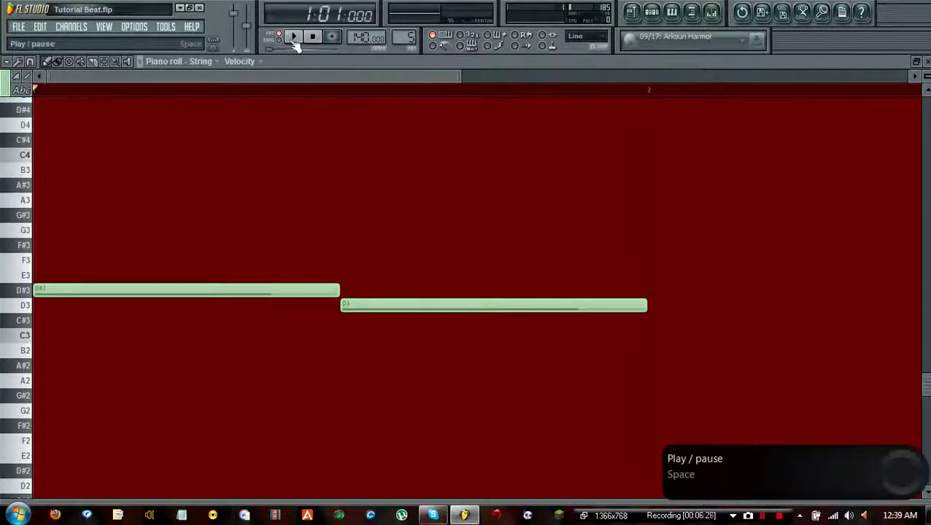
click(293, 38)
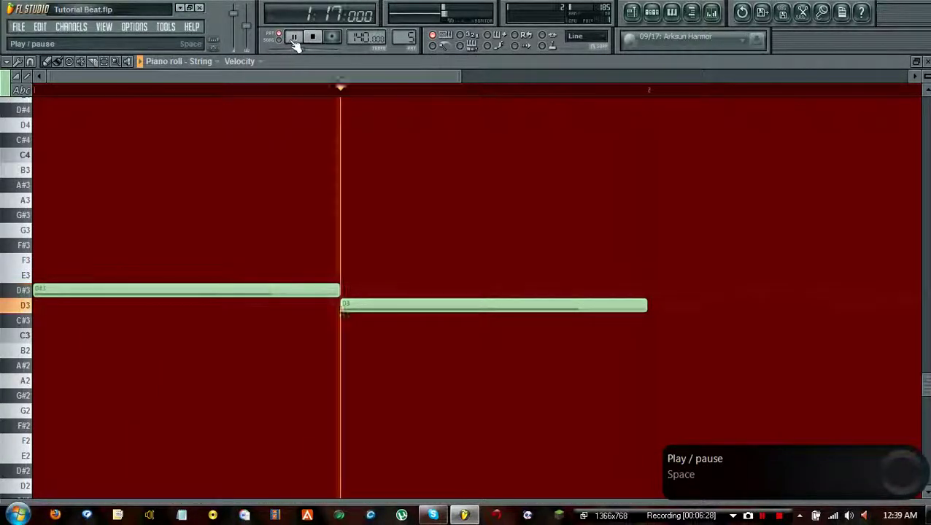
click(312, 36)
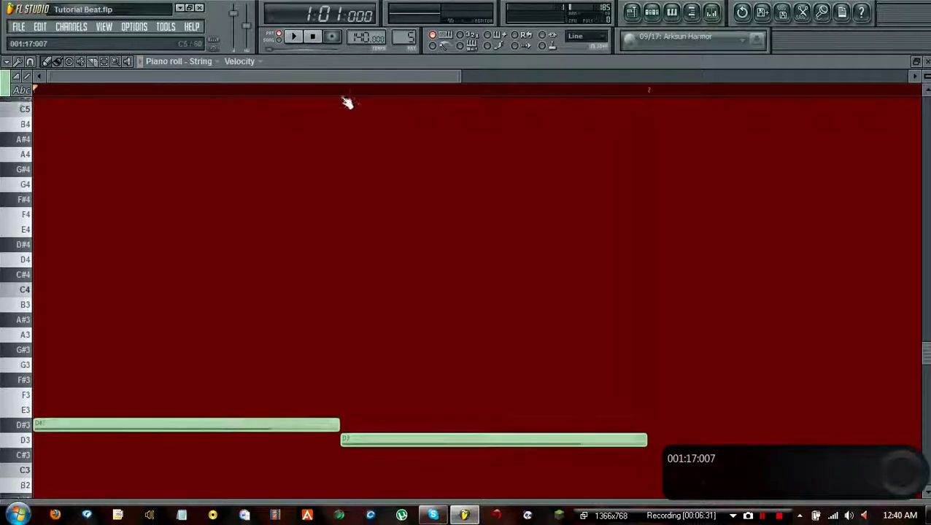
ctrl+scroll(344, 106, up, 2)
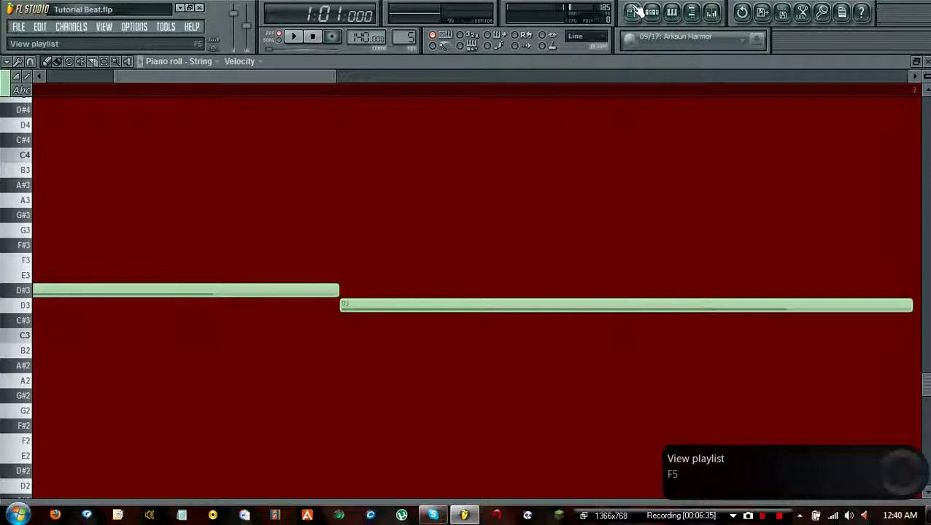
Load The Venue preset in Fruity Reeverb 2 on mixer Insert 1 and close the plugin and mixer windows
click(712, 13)
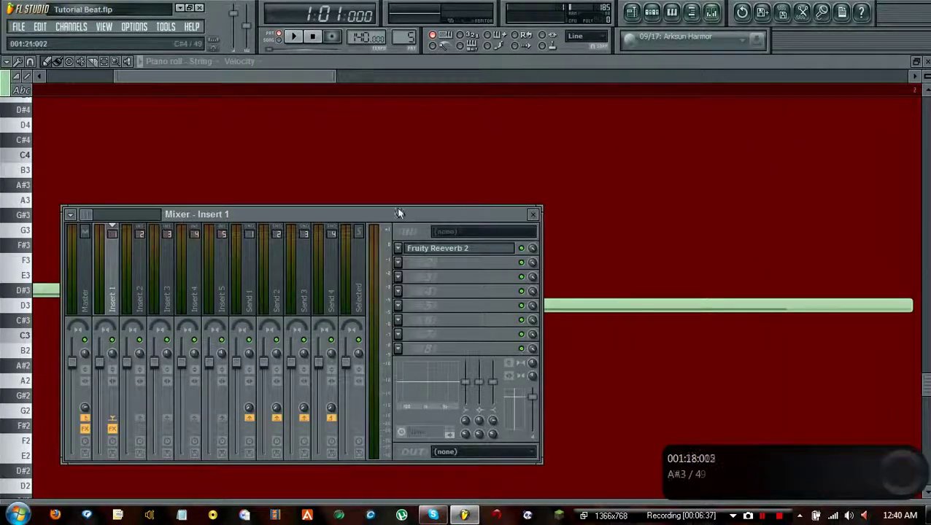
click(440, 251)
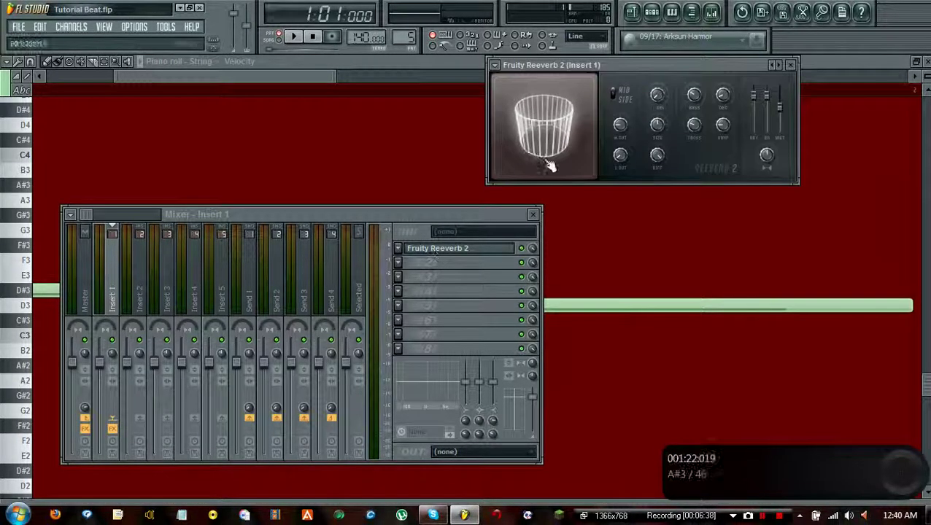
click(495, 65)
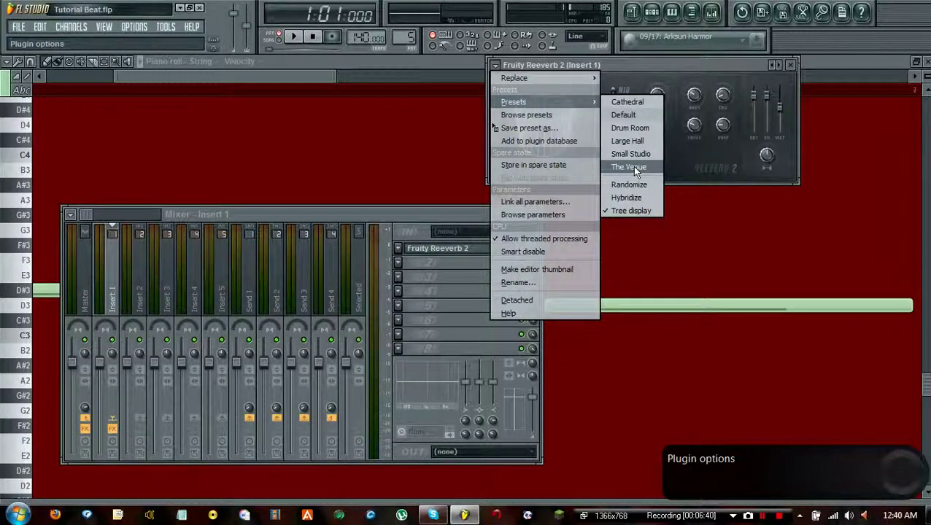
click(631, 167)
click(789, 65)
click(532, 214)
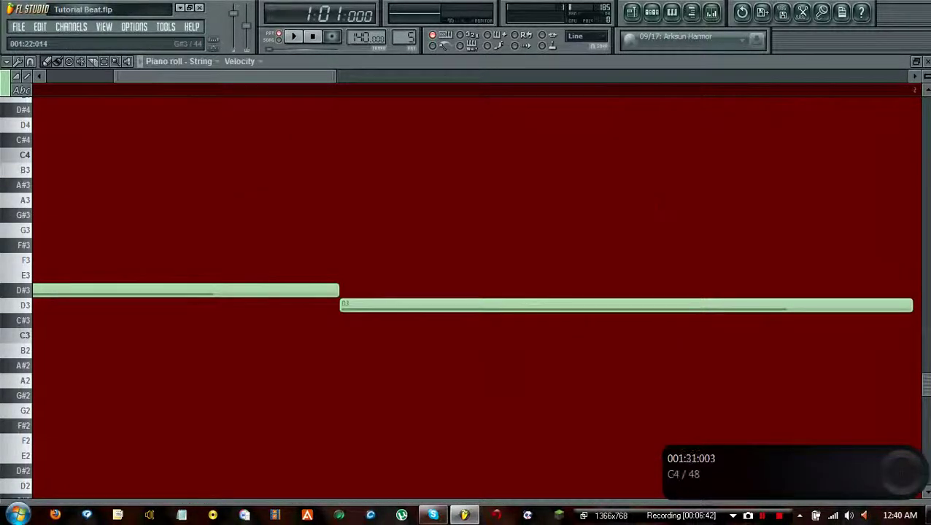
Switch from the piano roll to the playlist and play the song from bar 9 to hear the String reverb
key(F7)
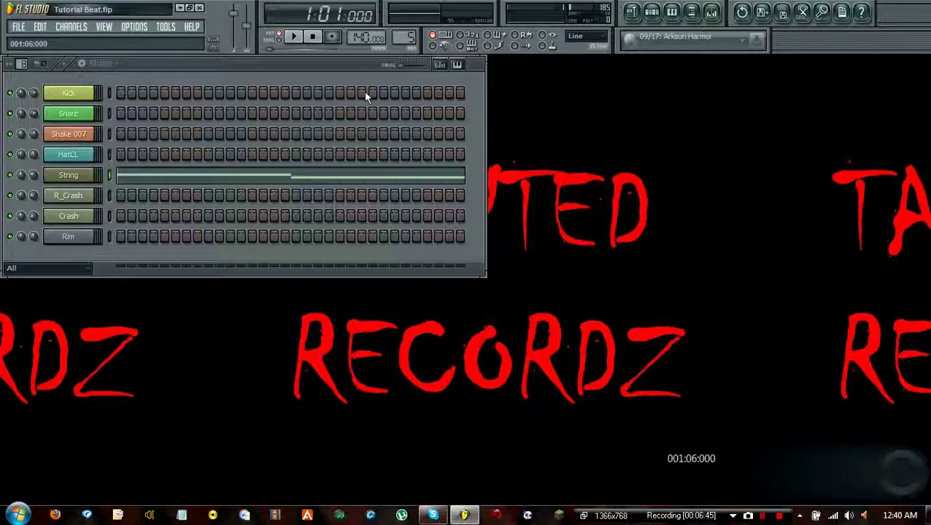
click(631, 12)
drag(285, 73, 436, 75)
click(343, 90)
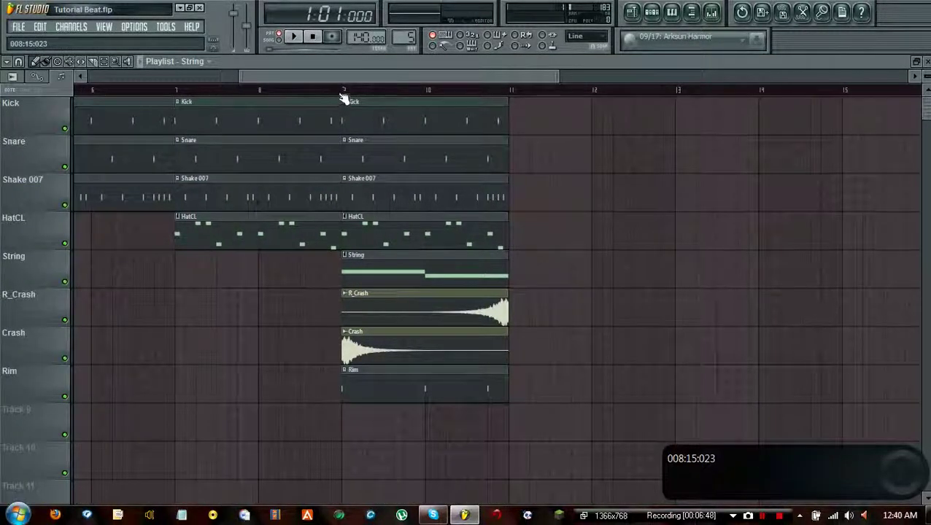
click(297, 37)
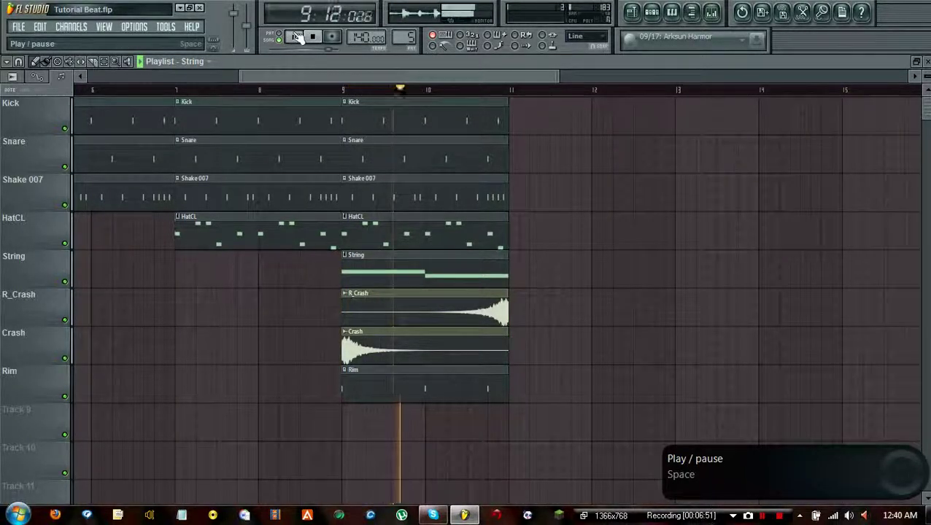
click(313, 38)
click(313, 37)
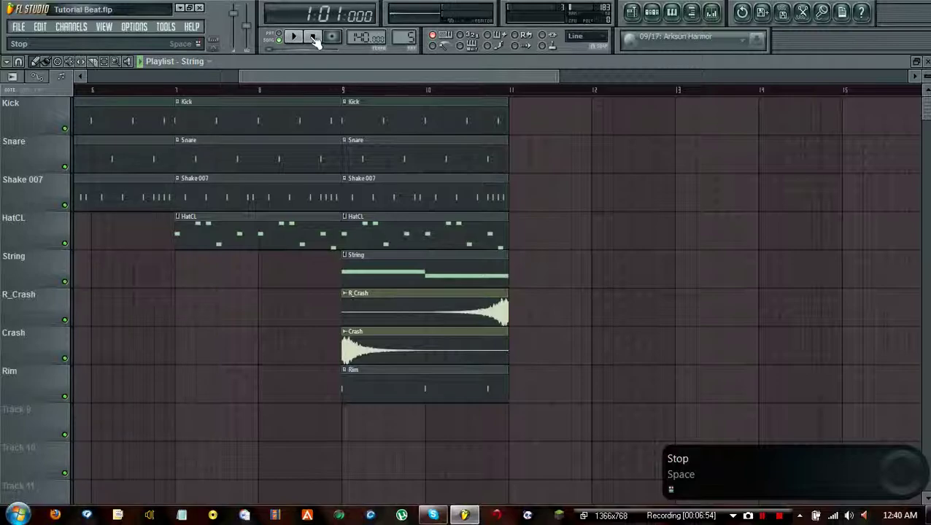
Examine the settings and target mixer track of each channel from Kick to Rim, ending on R_Crash
click(652, 12)
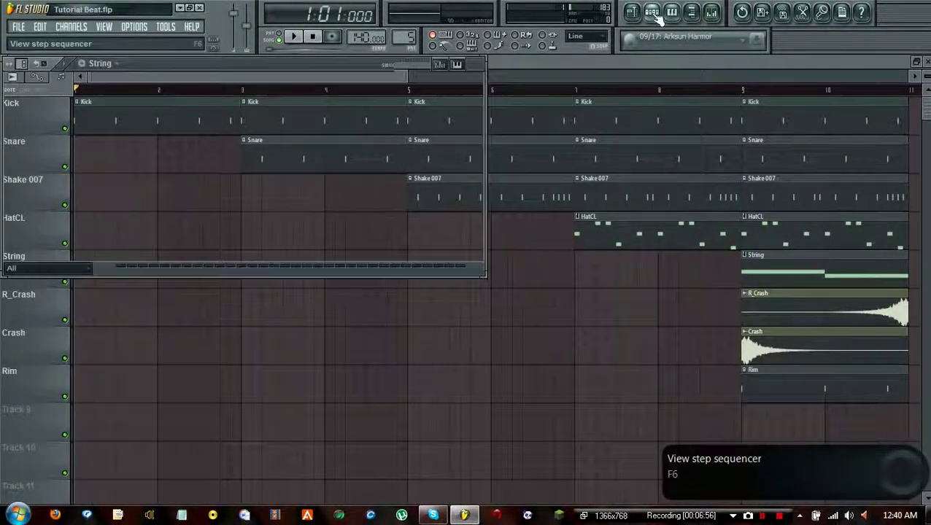
click(81, 93)
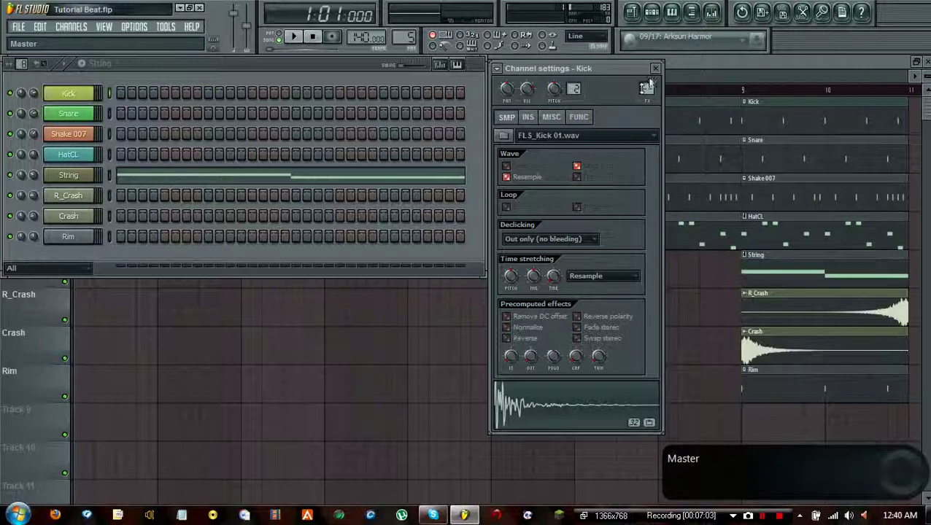
click(87, 113)
click(87, 134)
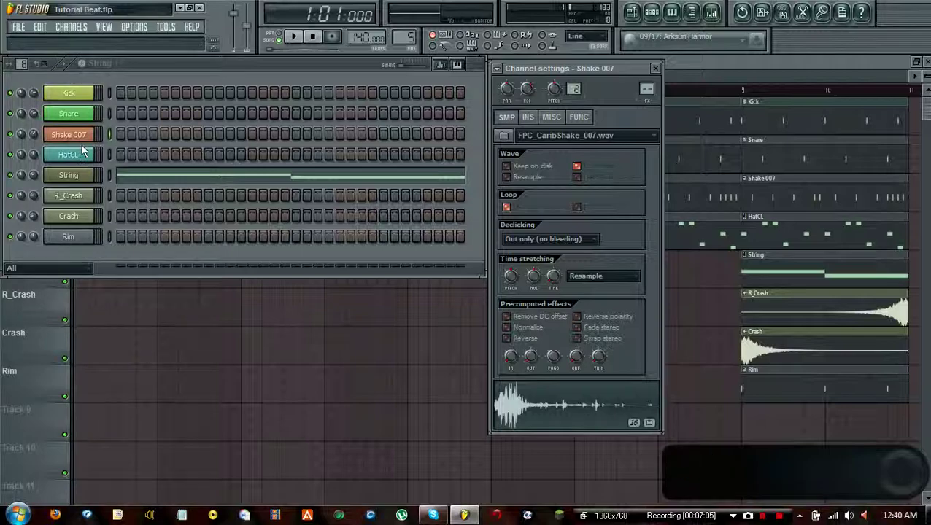
click(86, 156)
click(84, 176)
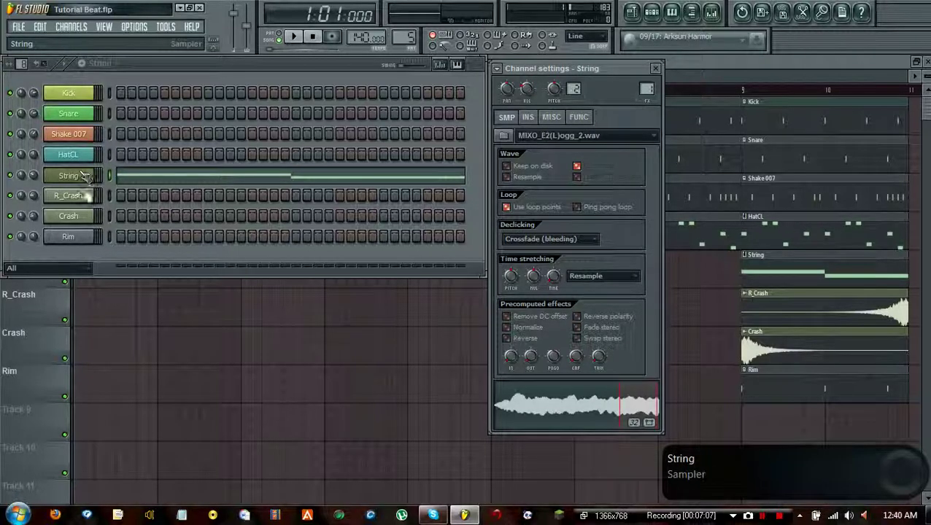
click(84, 195)
click(83, 216)
click(82, 237)
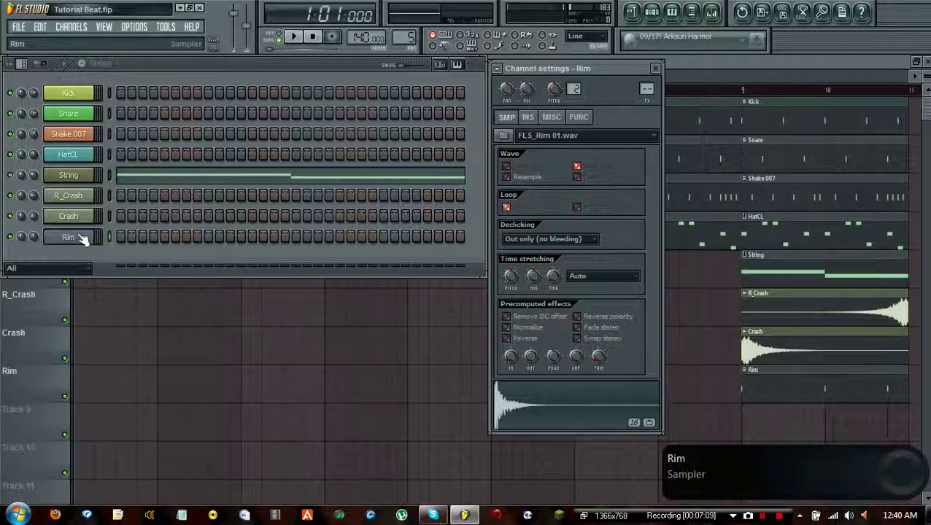
click(73, 199)
click(367, 365)
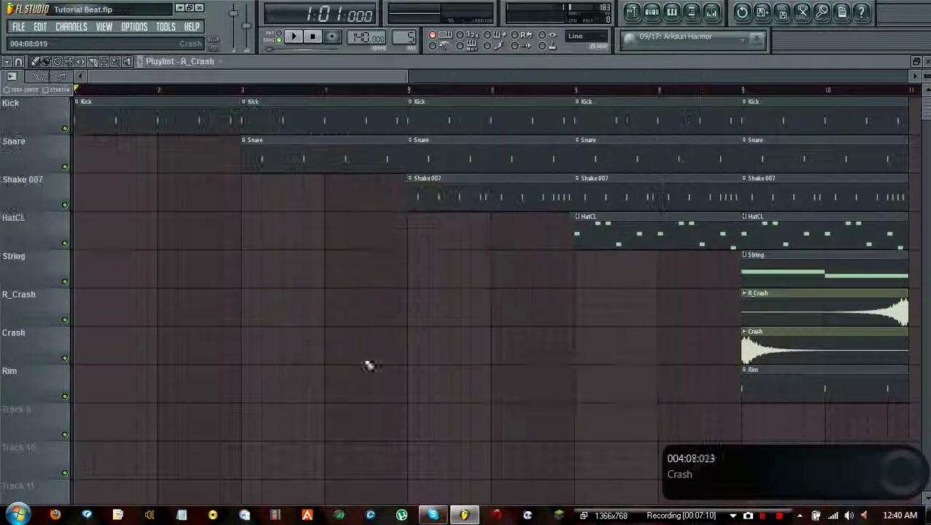
Play the song from bar 9 to hear the full arrangement, and stop playback
click(293, 38)
click(744, 91)
drag(378, 82, 480, 89)
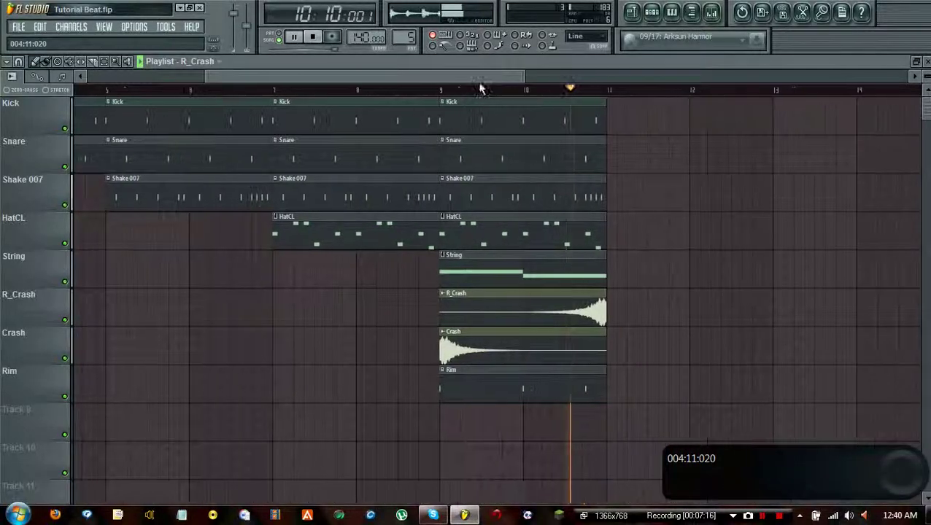
click(319, 38)
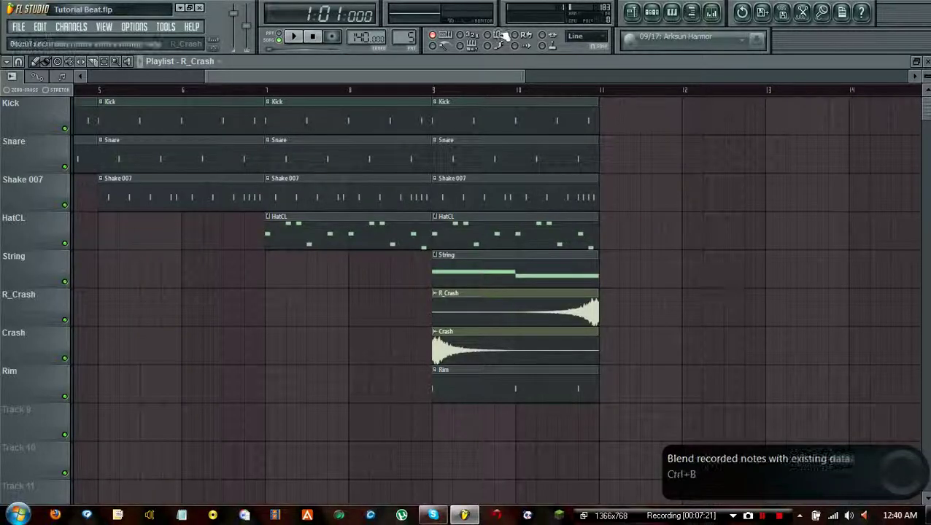
Check the Crash channel's target mixer track and play the final bars of the arrangement
drag(445, 70, 472, 82)
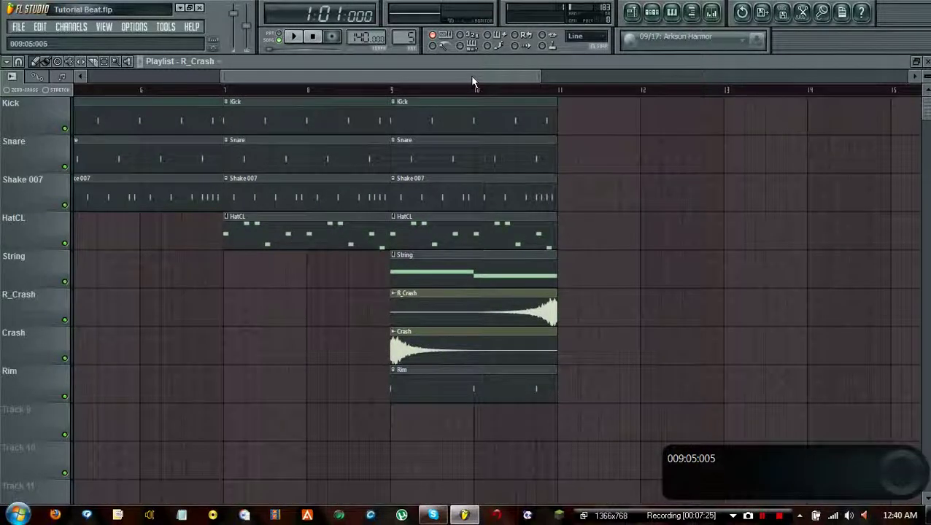
double_click(429, 338)
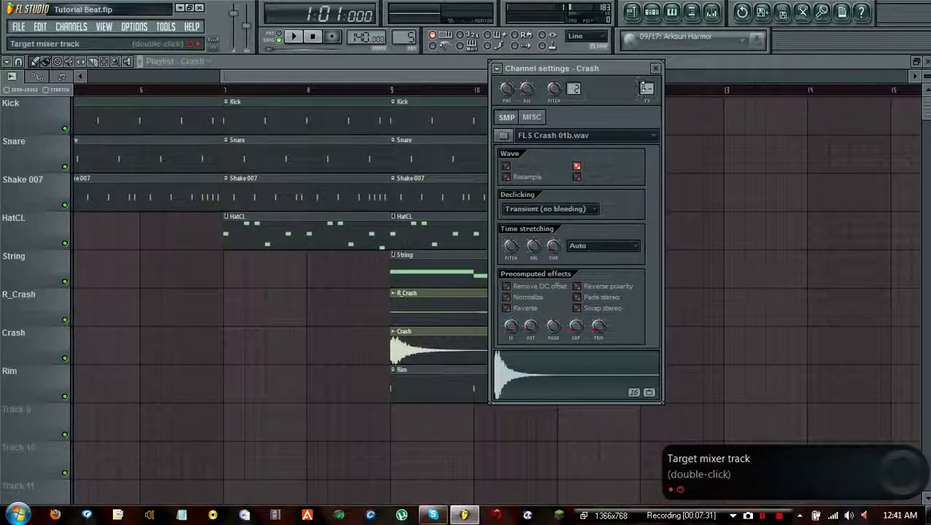
click(337, 86)
click(294, 37)
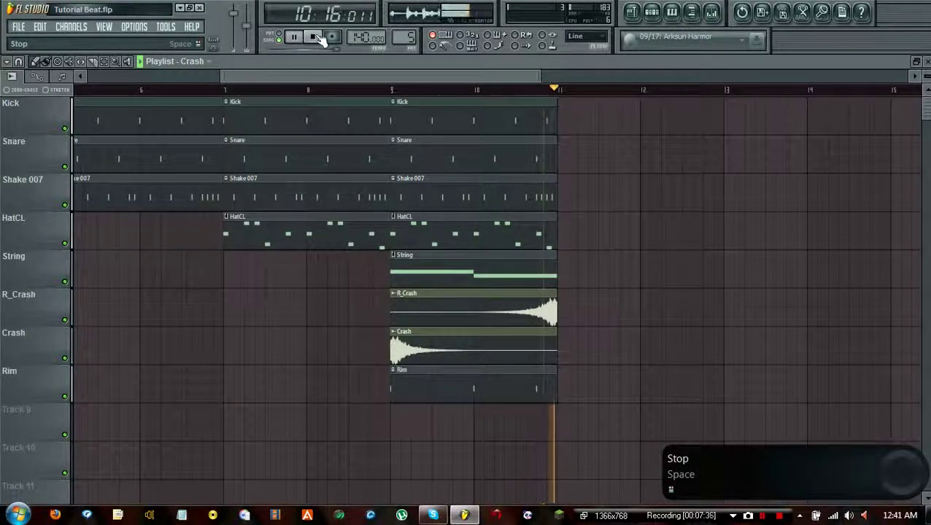
click(315, 36)
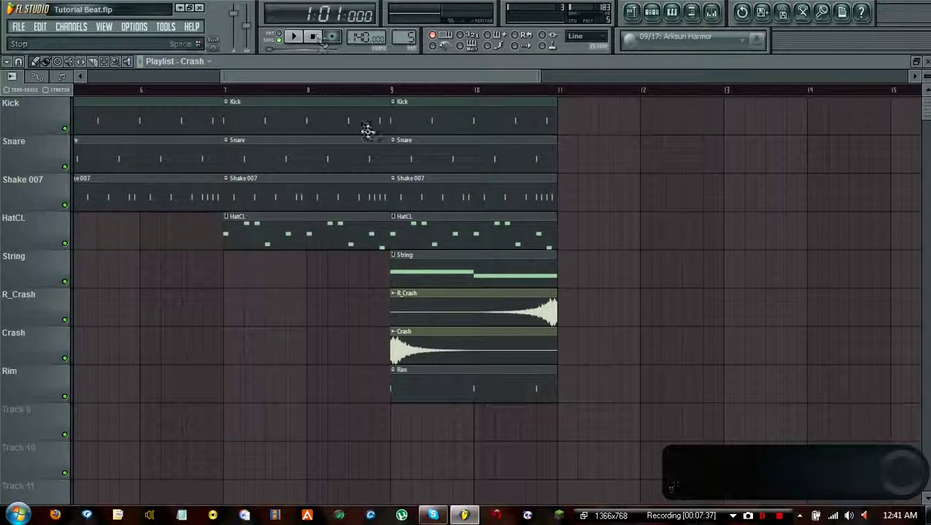
Route the R_Crash channel to mixer track 1 and set the playback position to bar 9
double_click(467, 304)
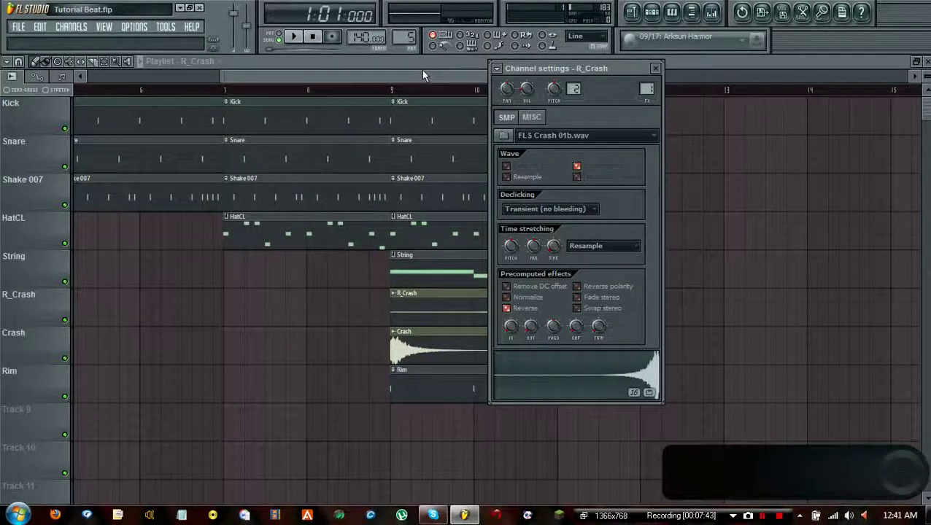
click(392, 89)
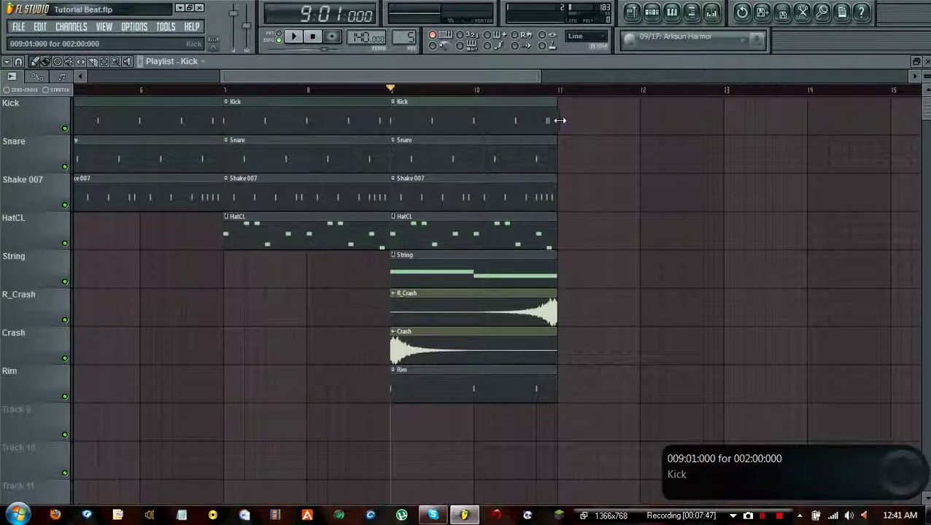
Extend the last Kick clip to bar 12 and play from bar 9 past the end of the other clips
drag(596, 120, 639, 119)
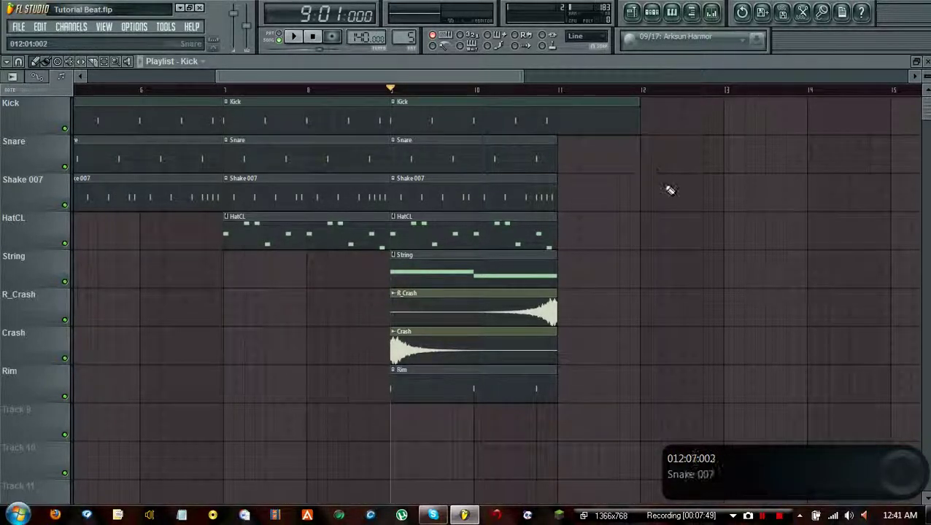
scroll(572, 91, up, 3)
scroll(572, 91, down, 3)
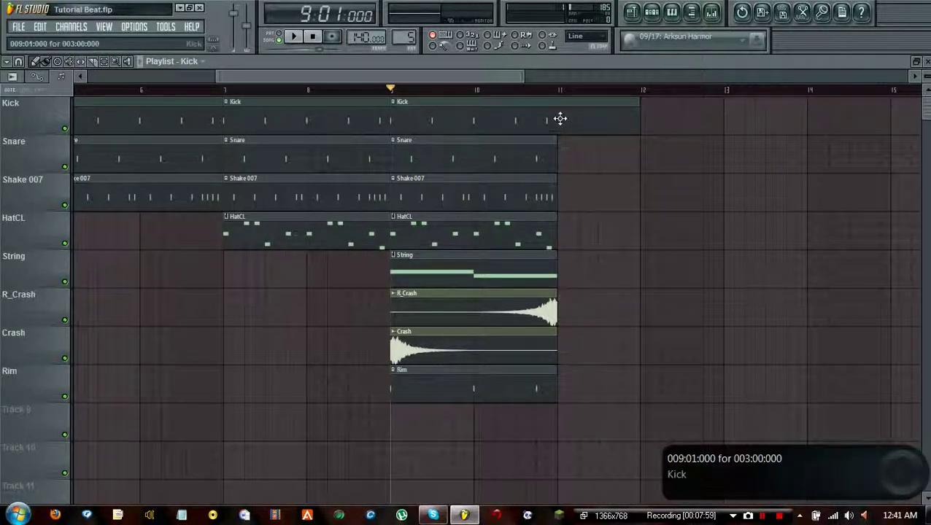
click(300, 36)
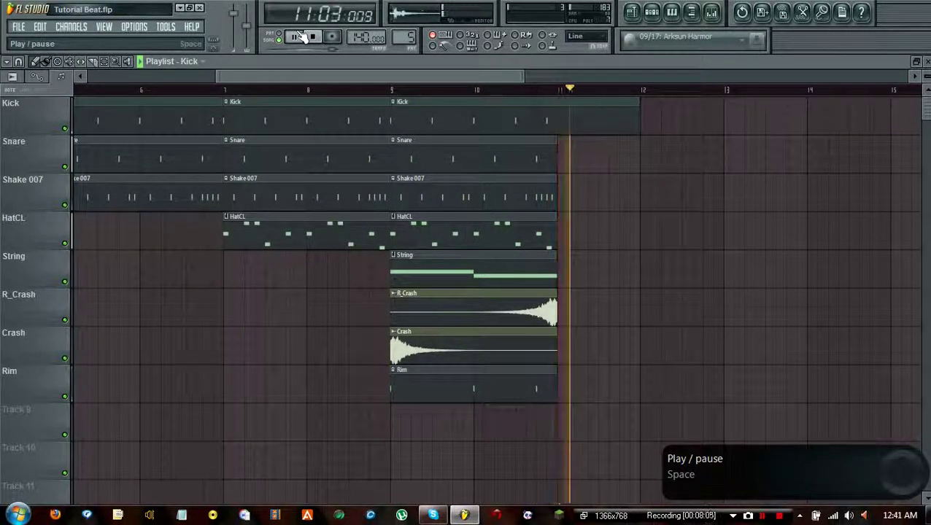
click(313, 36)
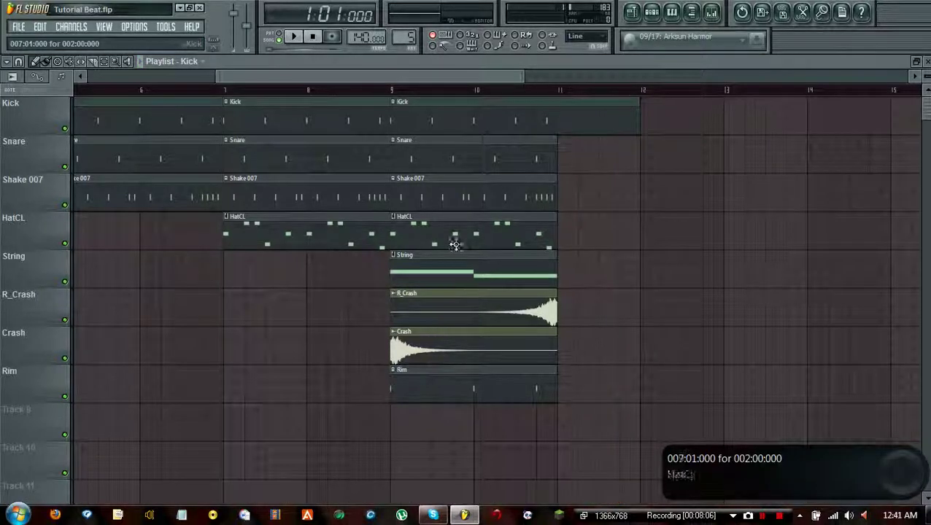
Check the R_Crash channel settings and shorten the last Kick clip back to bar 11
double_click(479, 311)
click(648, 67)
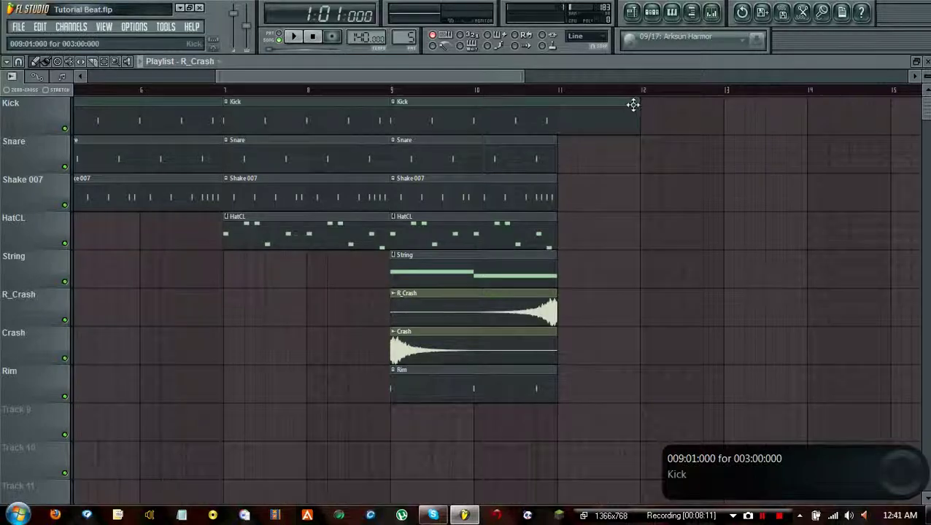
drag(642, 108, 556, 110)
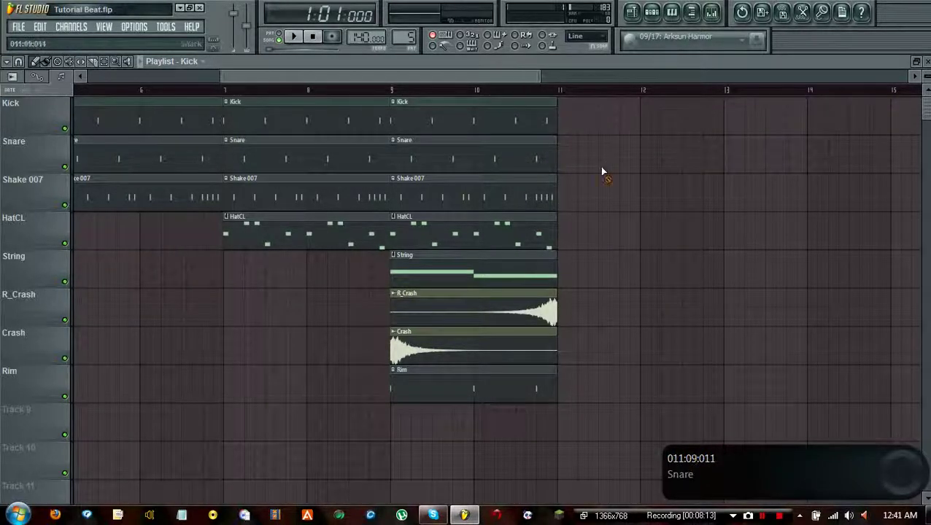
Load Fruity Balance into effect slot 2 of the Insert 1 mixer track and move its editor aside
drag(438, 76, 369, 76)
click(699, 25)
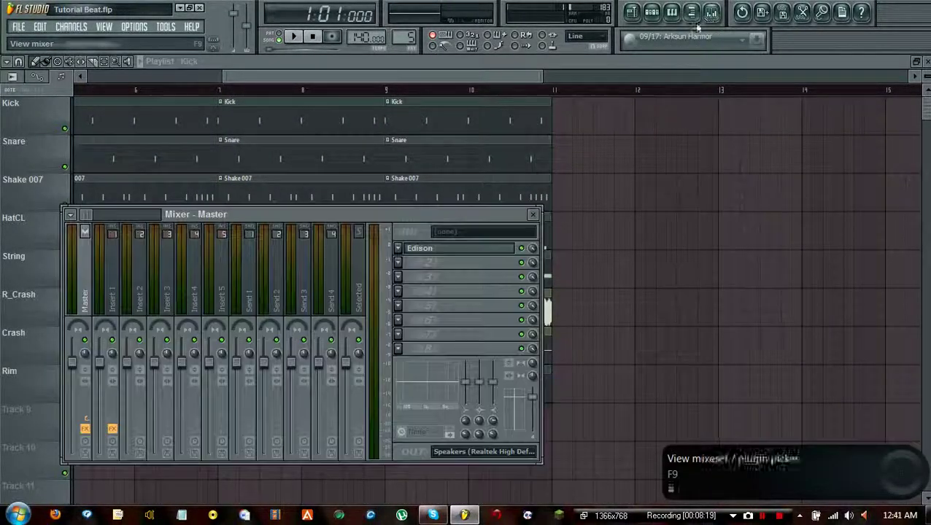
drag(423, 212, 631, 76)
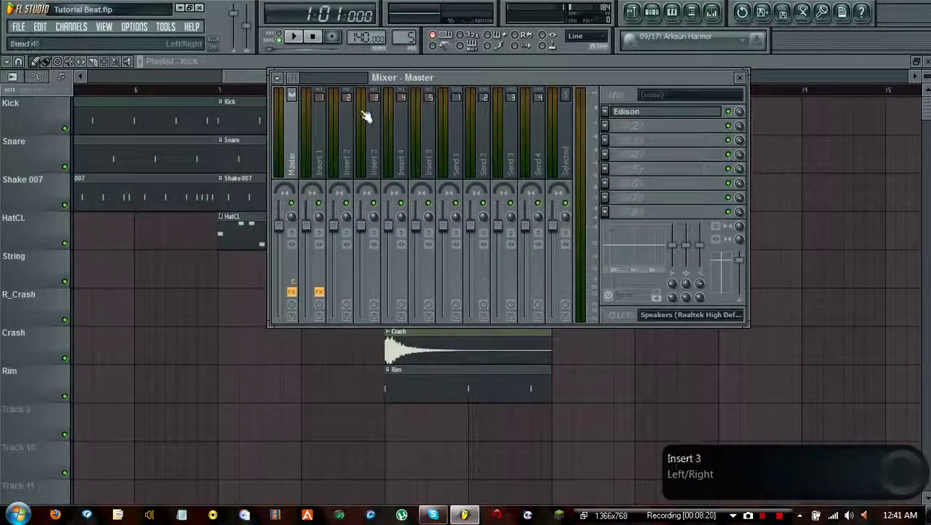
click(316, 127)
drag(426, 81, 325, 149)
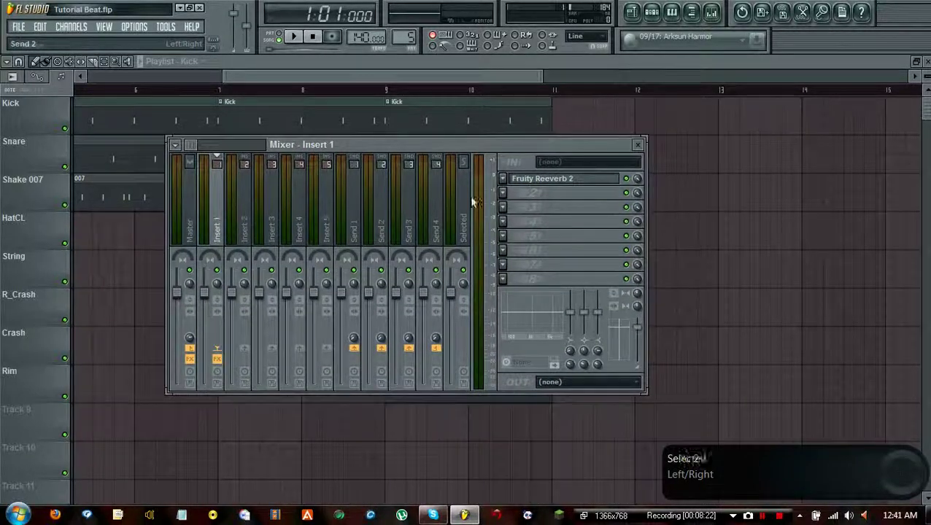
click(502, 192)
mouse_move(518, 208)
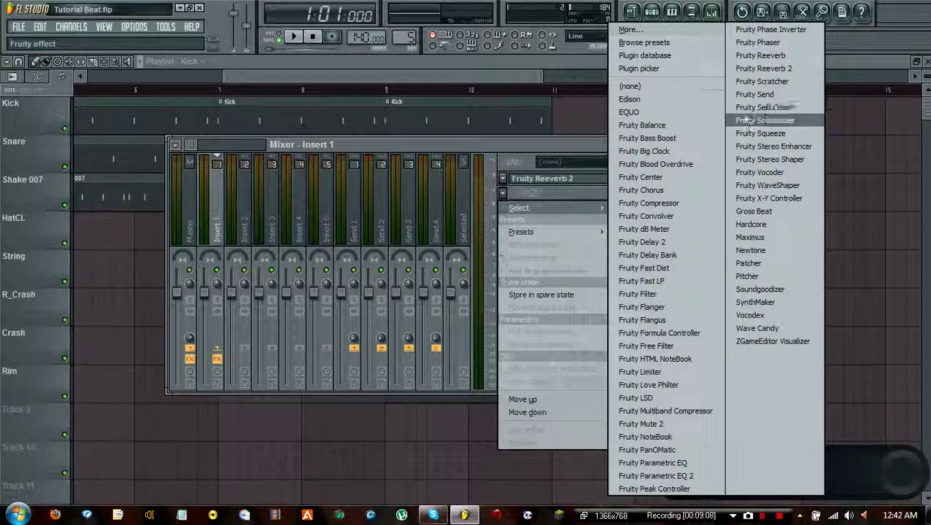
click(667, 126)
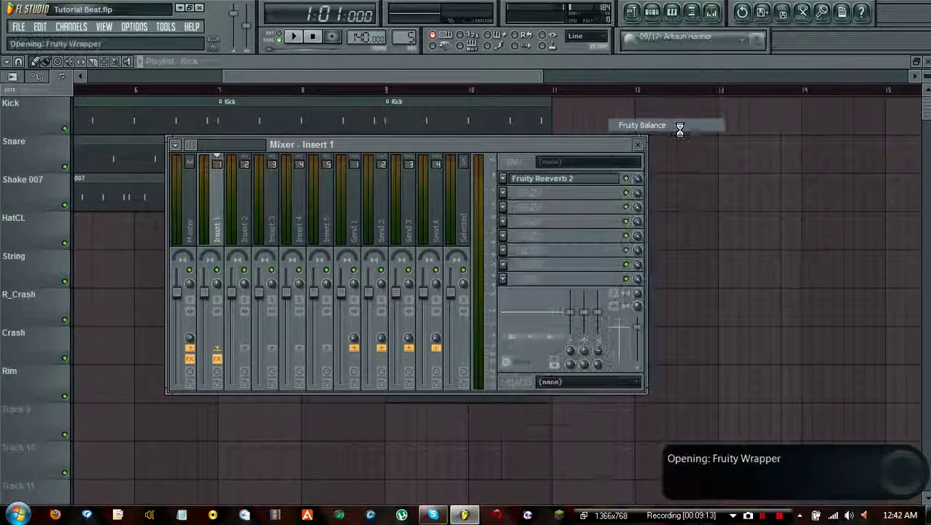
drag(173, 179, 641, 246)
Open the String pattern in the piano roll and place the Fruity Balance editor above its notes
click(652, 13)
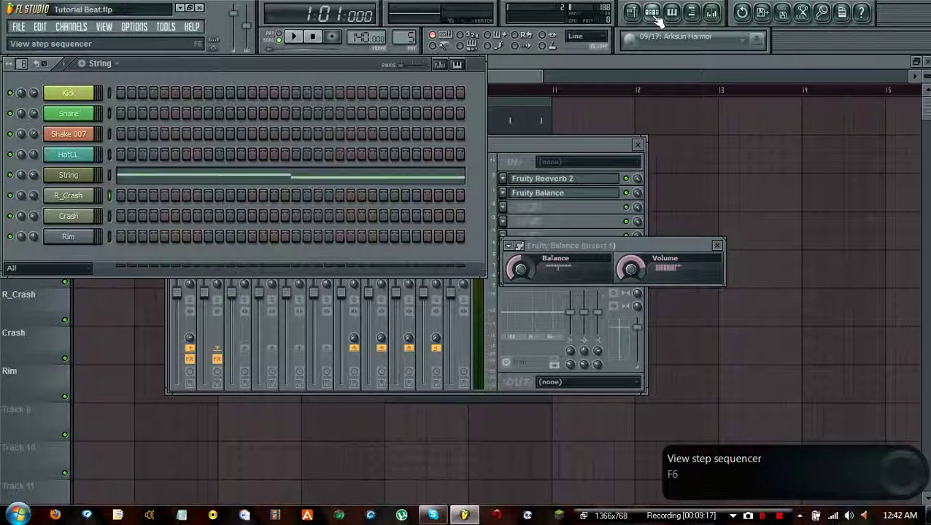
click(167, 177)
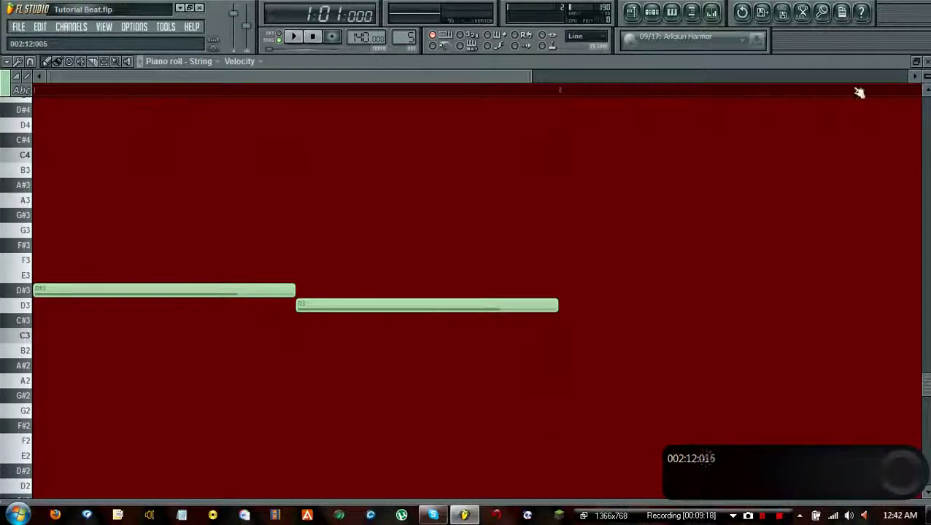
click(690, 12)
click(691, 12)
click(711, 13)
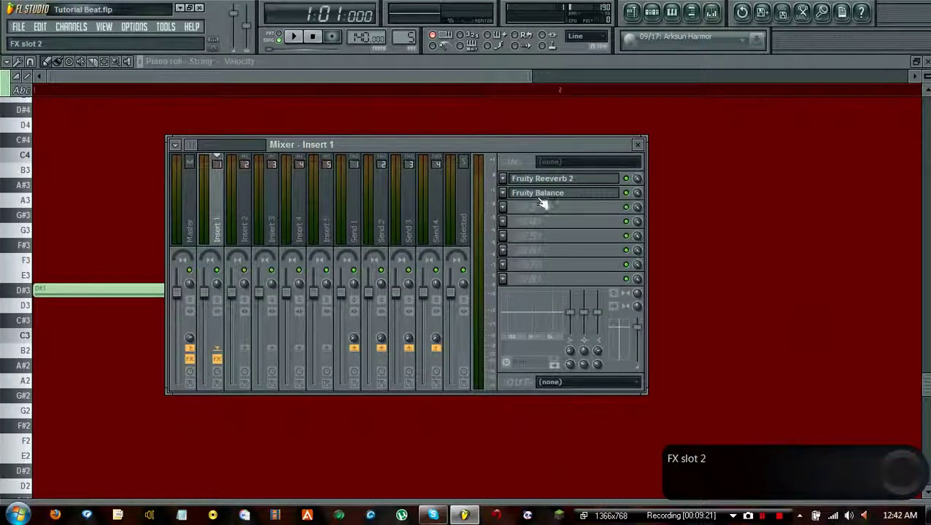
click(540, 197)
click(637, 144)
drag(634, 245, 693, 95)
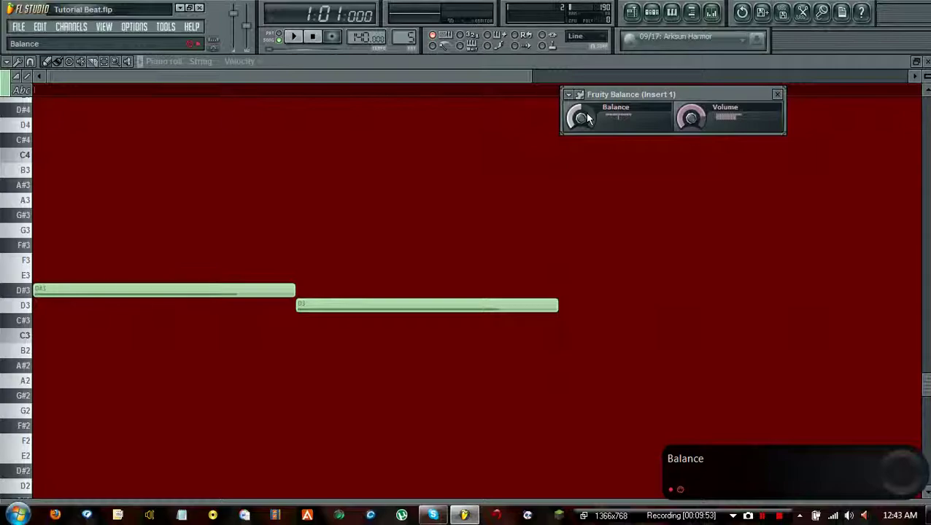
Play the String pattern while shifting Fruity Balance's Balance, and reset the Balance to its default
click(293, 36)
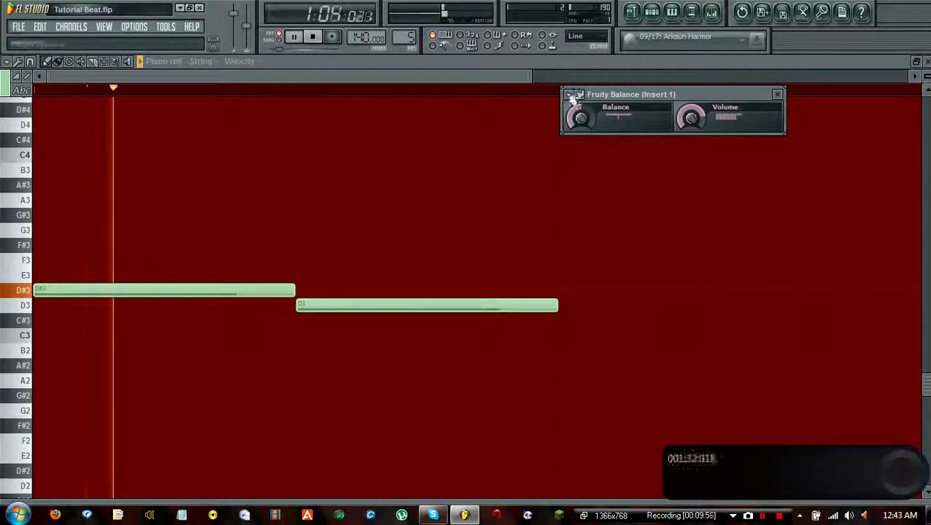
mouse_move(580, 118)
mouse_down()
mouse_move(580, 160)
mouse_move(580, 124)
mouse_up()
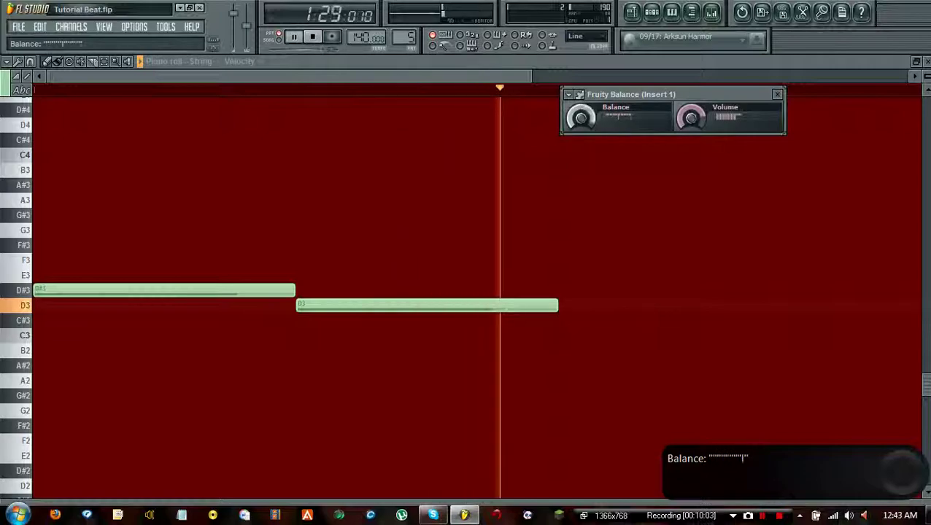
right_click(582, 120)
click(591, 126)
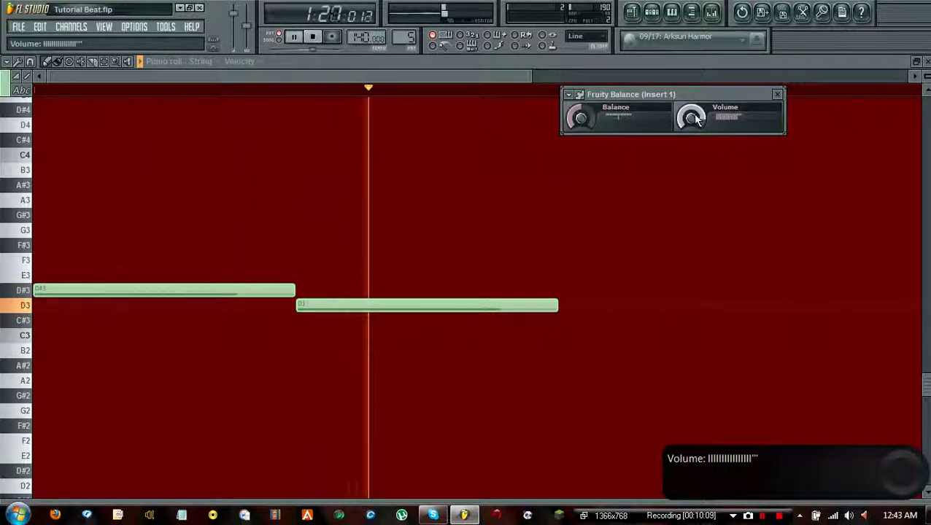
click(579, 95)
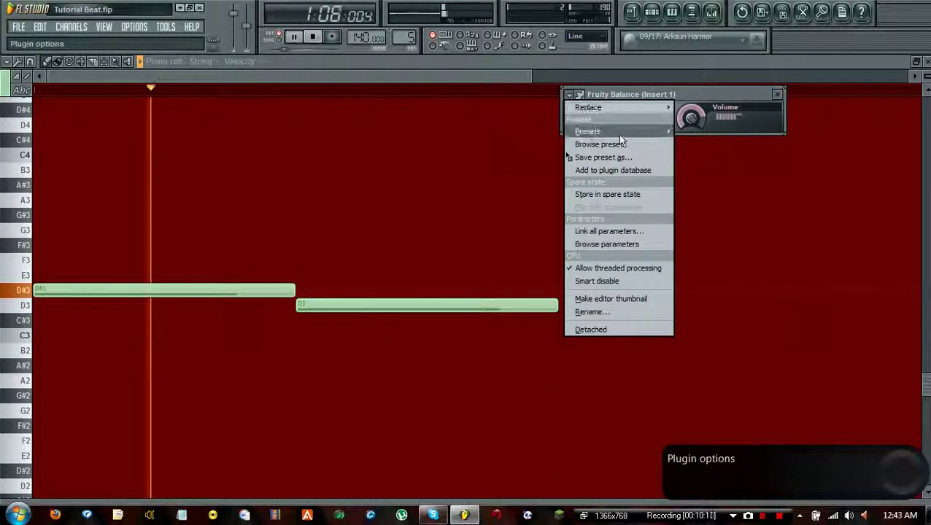
mouse_move(632, 105)
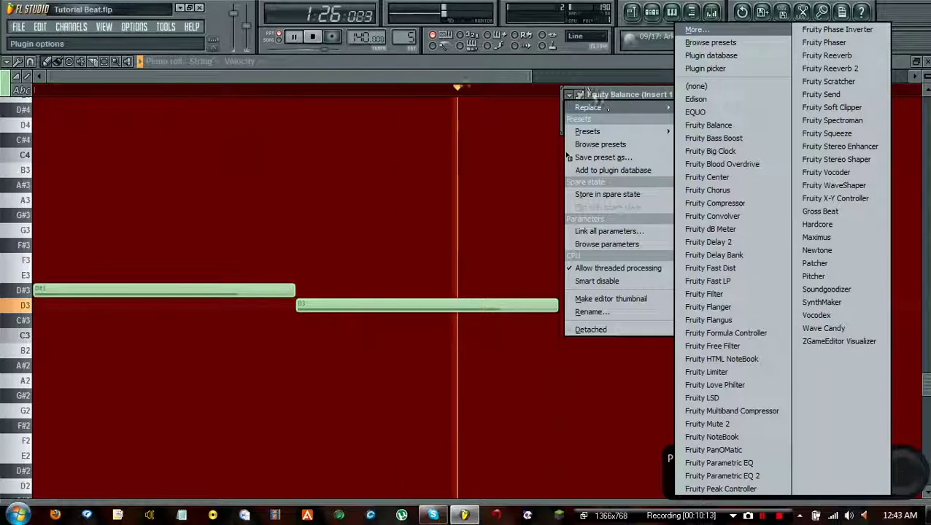
click(618, 92)
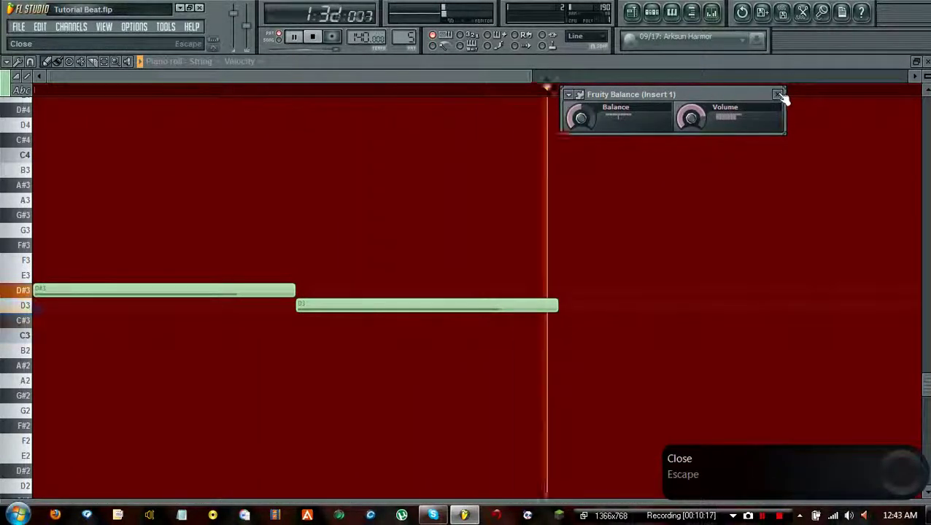
Check the String channel's settings, and close them along with the Fruity Balance editor
click(652, 12)
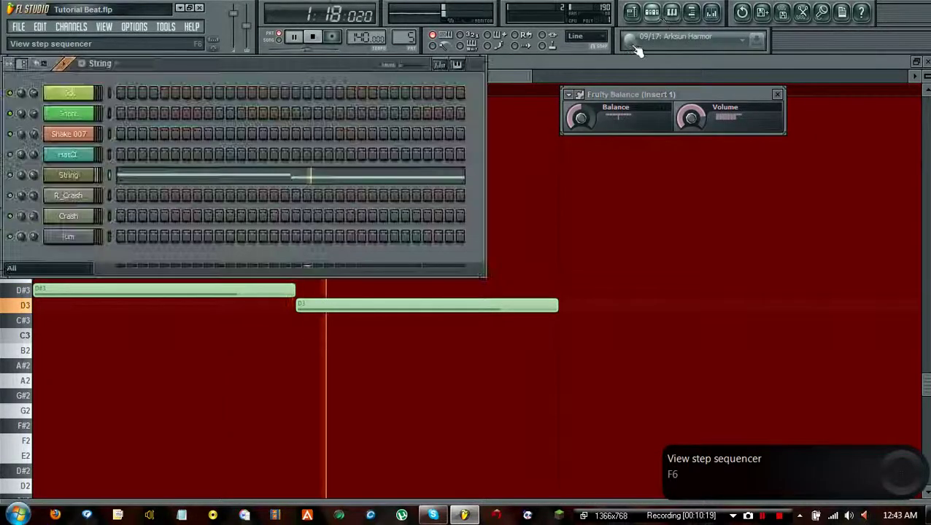
click(68, 175)
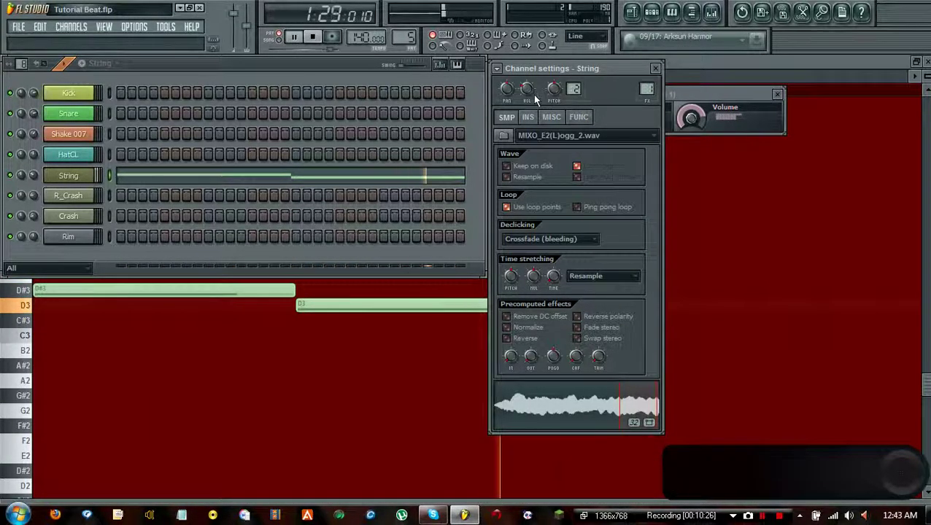
click(657, 69)
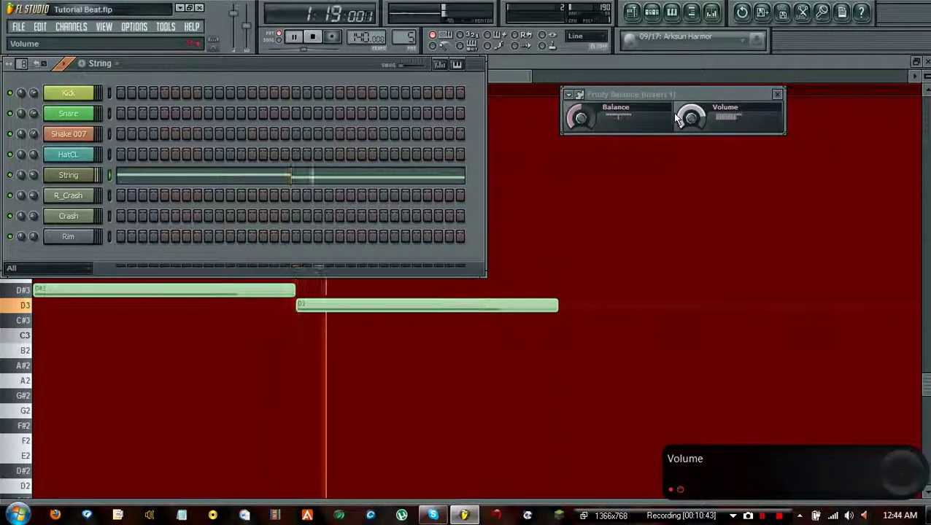
click(779, 94)
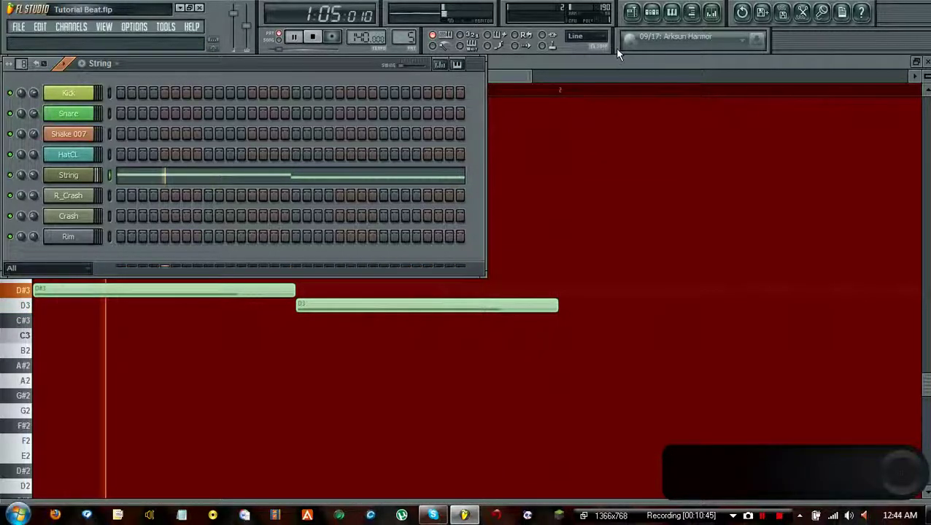
click(660, 19)
Remove Fruity Balance from effect slot 2 of Insert 1 and close the mixer
click(711, 12)
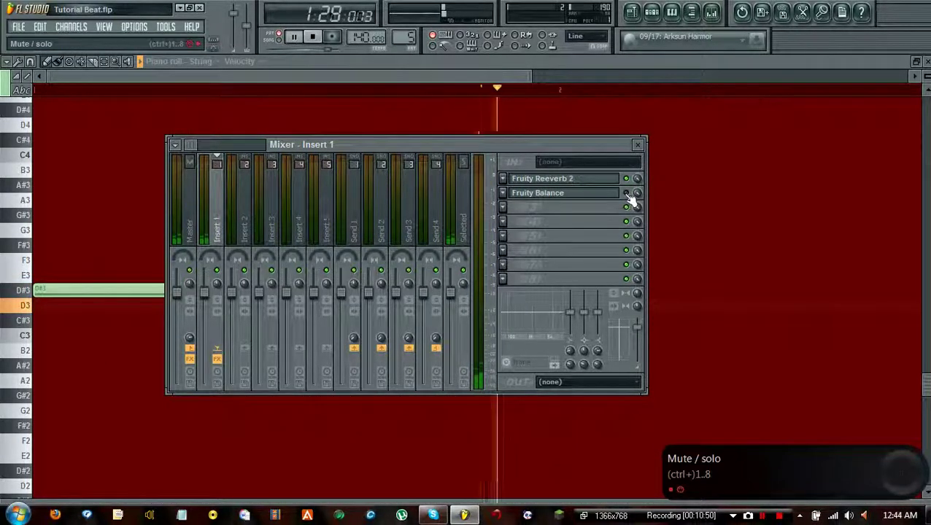
click(502, 193)
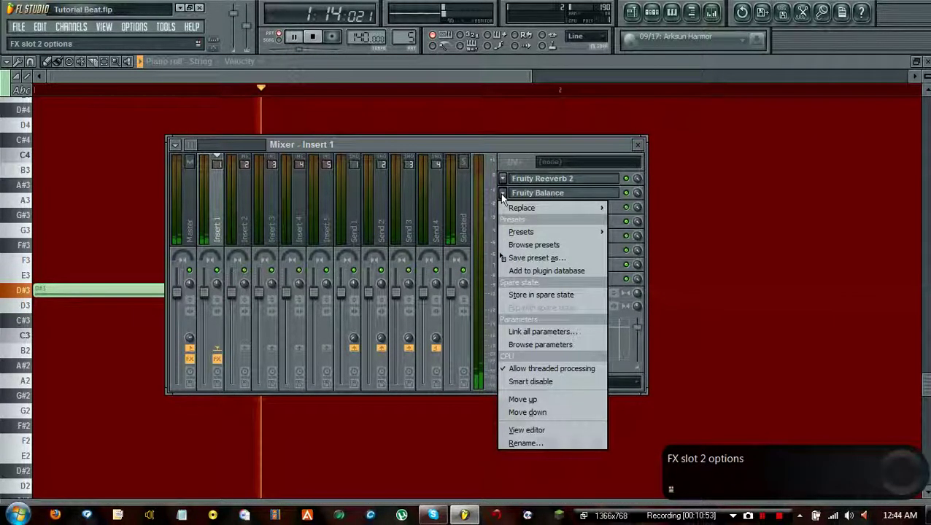
mouse_move(539, 208)
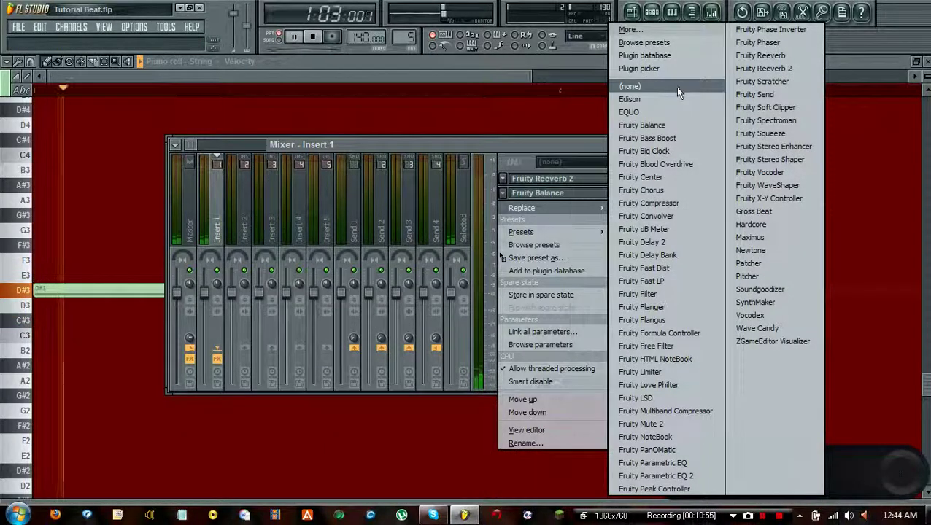
click(630, 86)
click(640, 146)
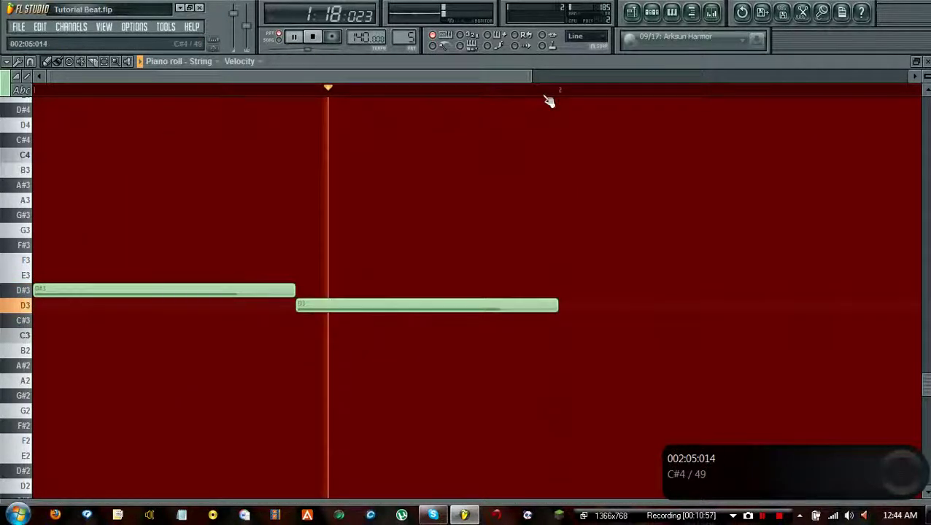
Stop playback, return to the playlist and delete all clips from the arrangement
click(312, 36)
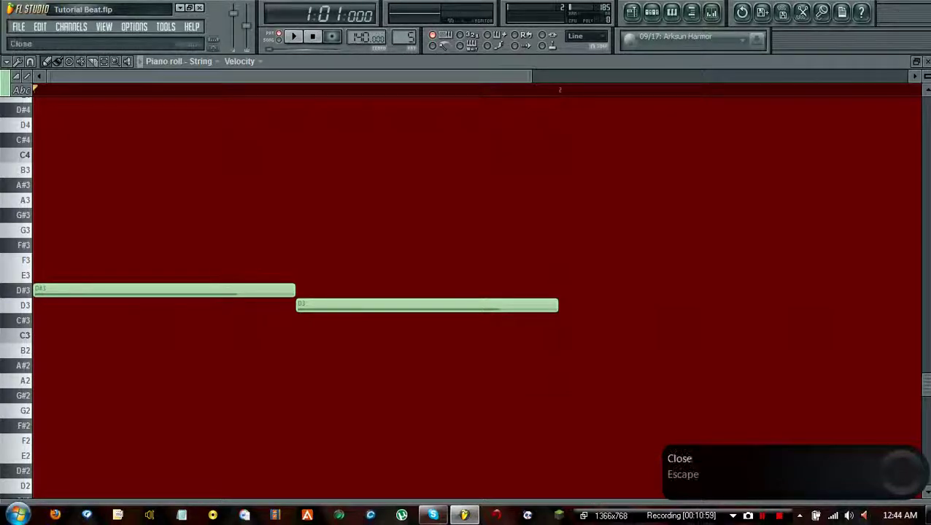
click(926, 63)
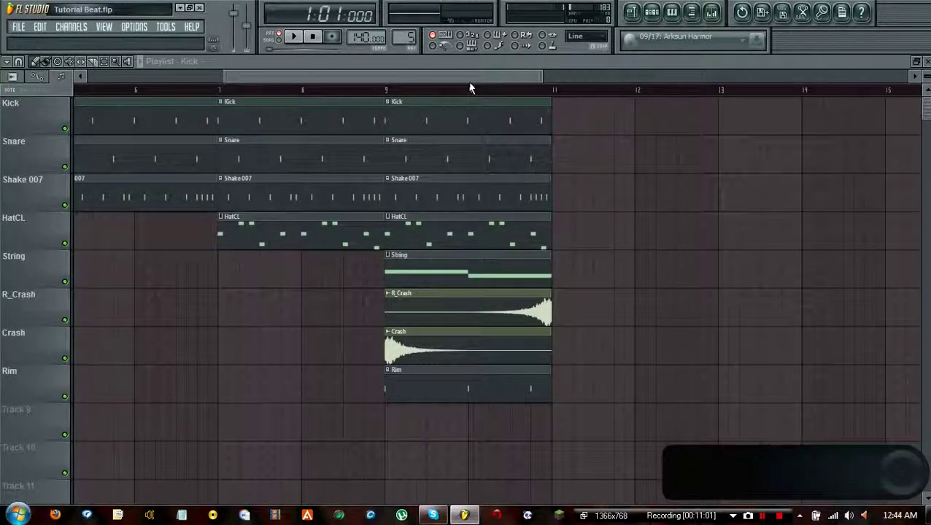
drag(450, 81, 350, 93)
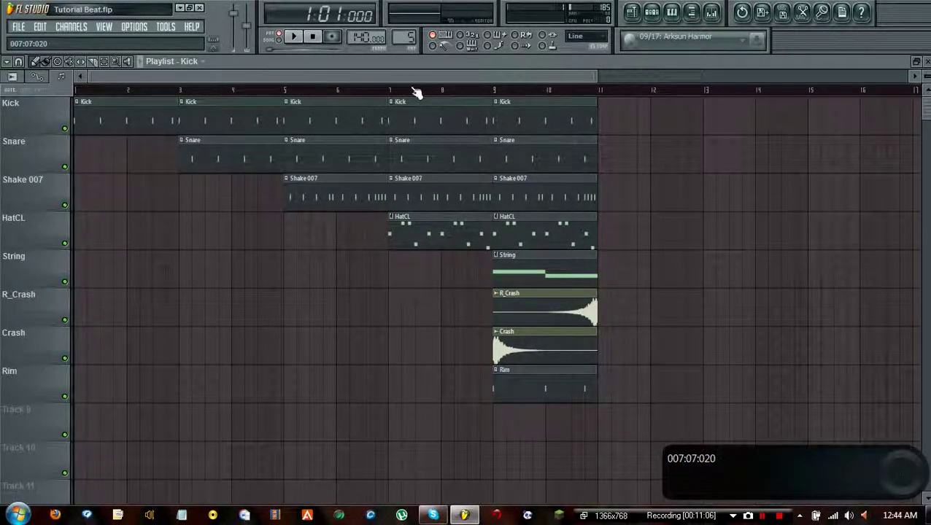
mouse_move(562, 417)
mouse_down()
mouse_move(539, 144)
mouse_move(441, 132)
mouse_move(411, 215)
mouse_move(267, 131)
mouse_move(206, 194)
mouse_up()
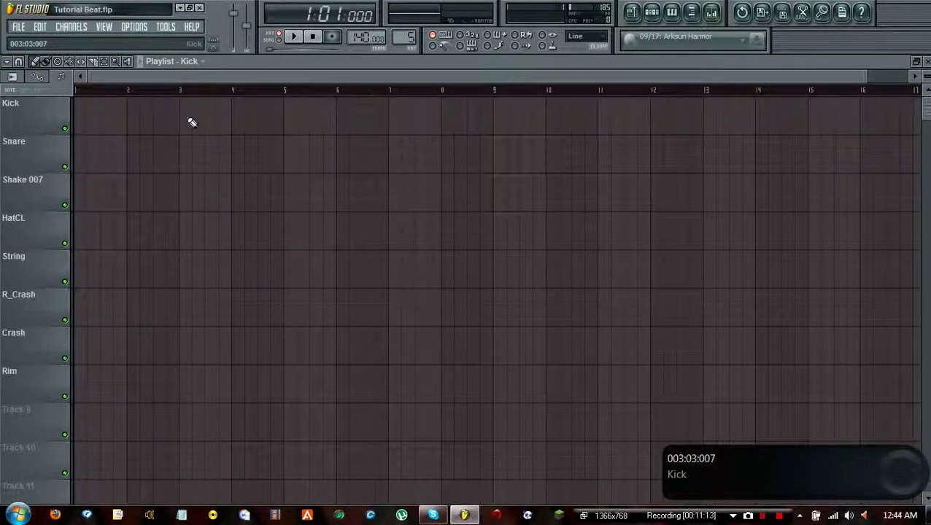
Place two consecutive String pattern clips on the String track, starting at bars 1 and 3
click(193, 62)
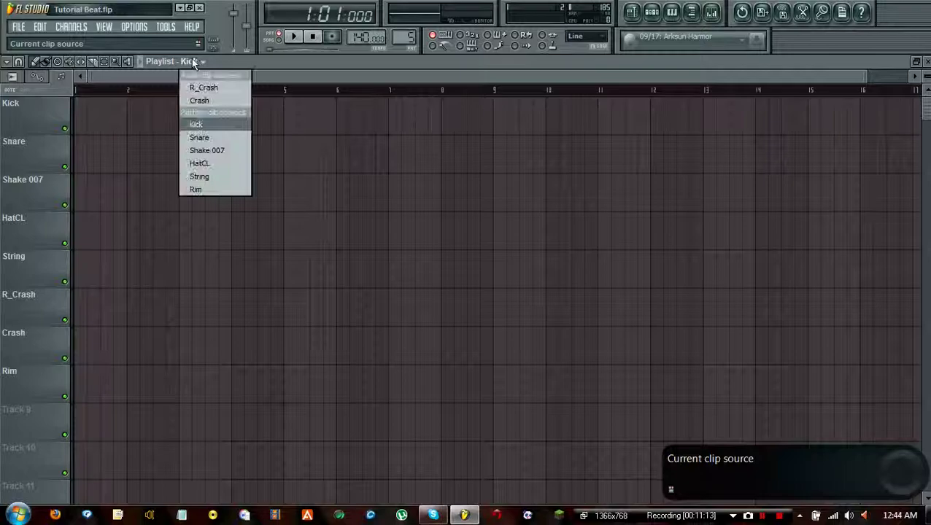
click(197, 177)
click(107, 274)
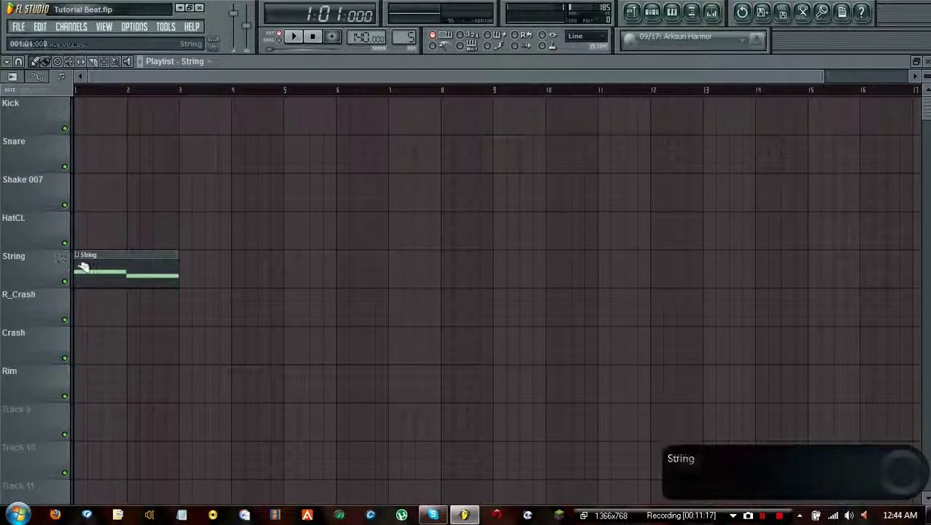
click(207, 62)
click(212, 175)
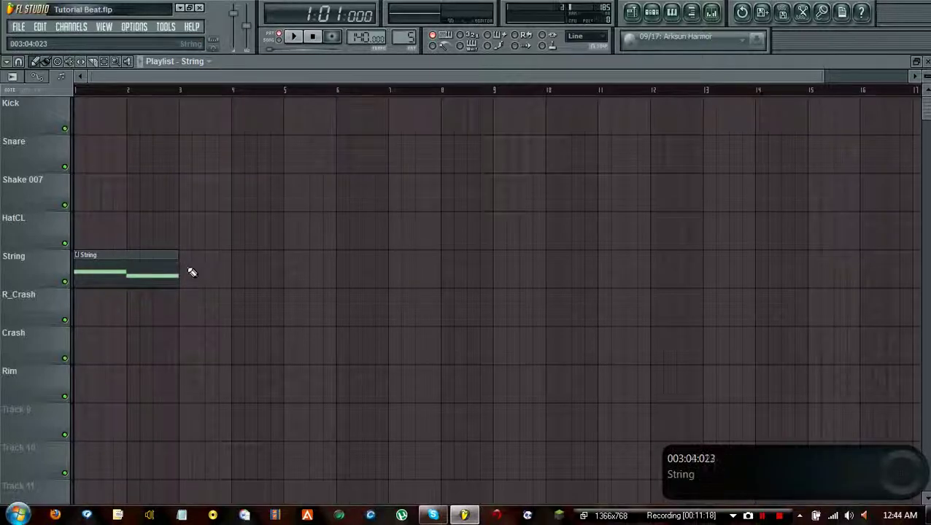
click(191, 273)
Place an R_Crash audio clip on the R_Crash track and move it so that it ends at about bar 5
click(189, 61)
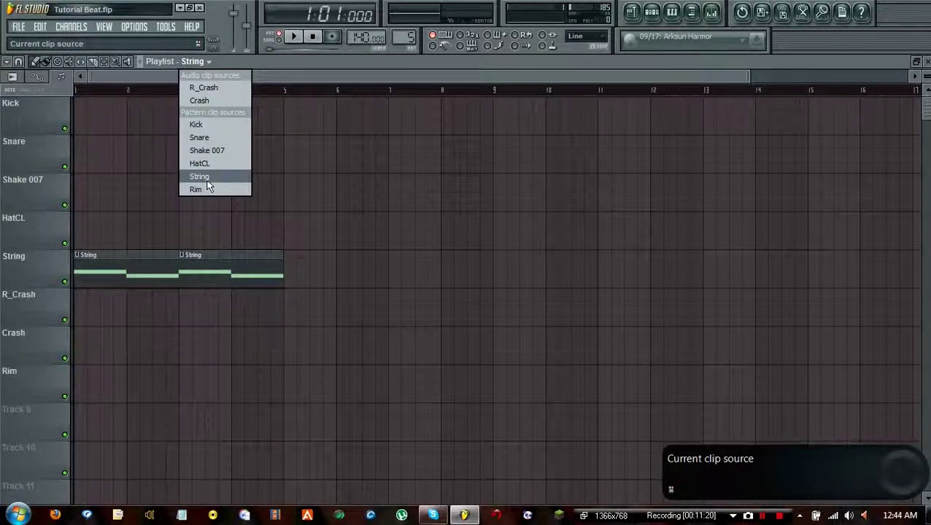
click(203, 88)
click(209, 301)
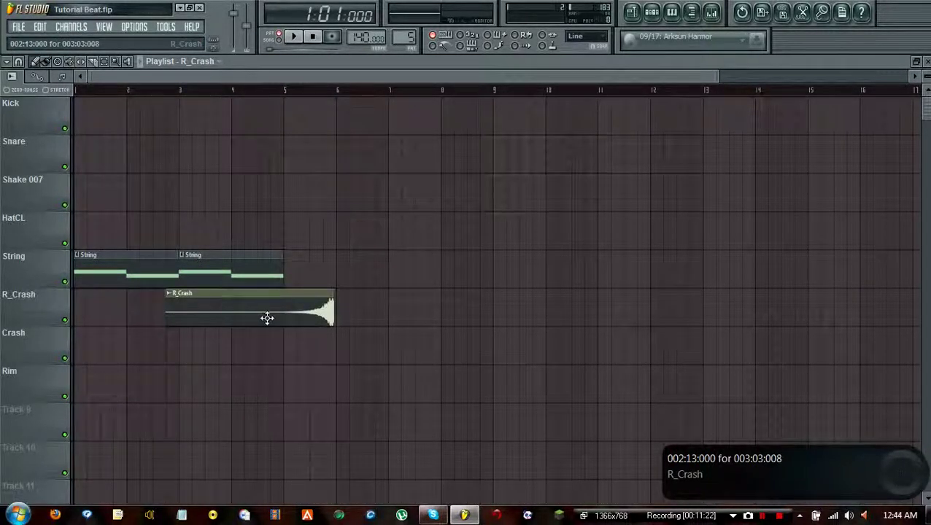
drag(267, 318, 155, 312)
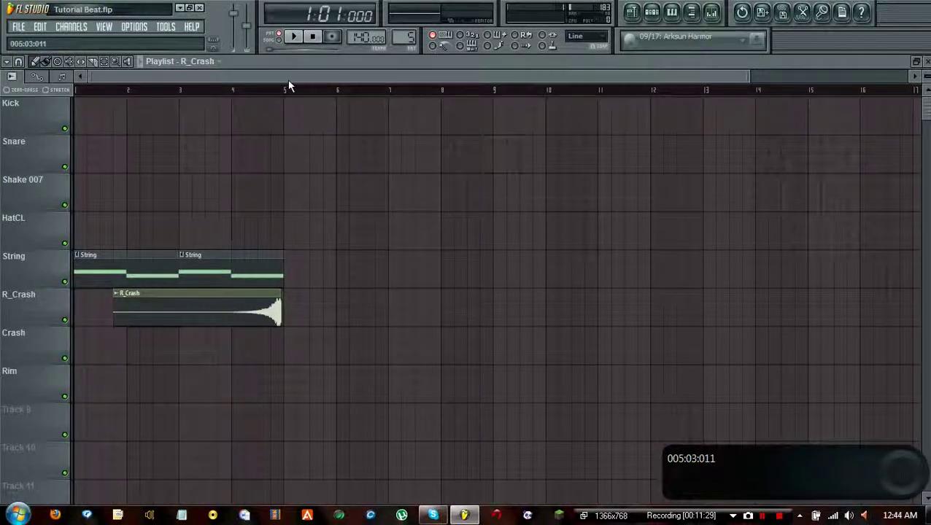
scroll(287, 87, up, 4)
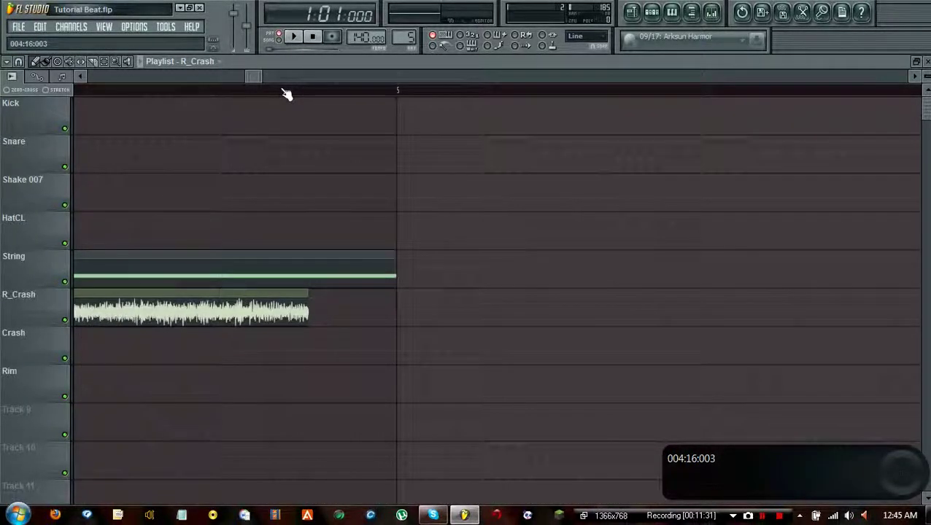
scroll(252, 74, up, 1)
drag(252, 75, 124, 68)
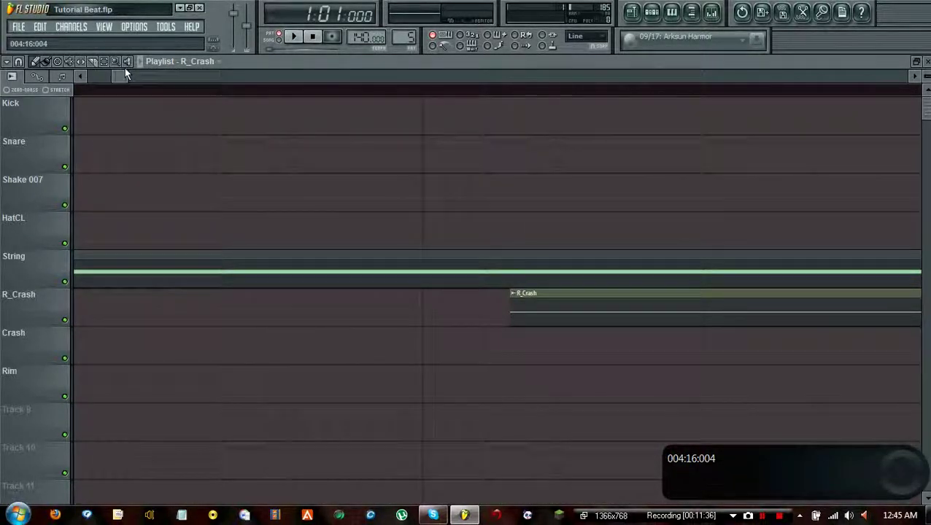
scroll(529, 88, down, 4)
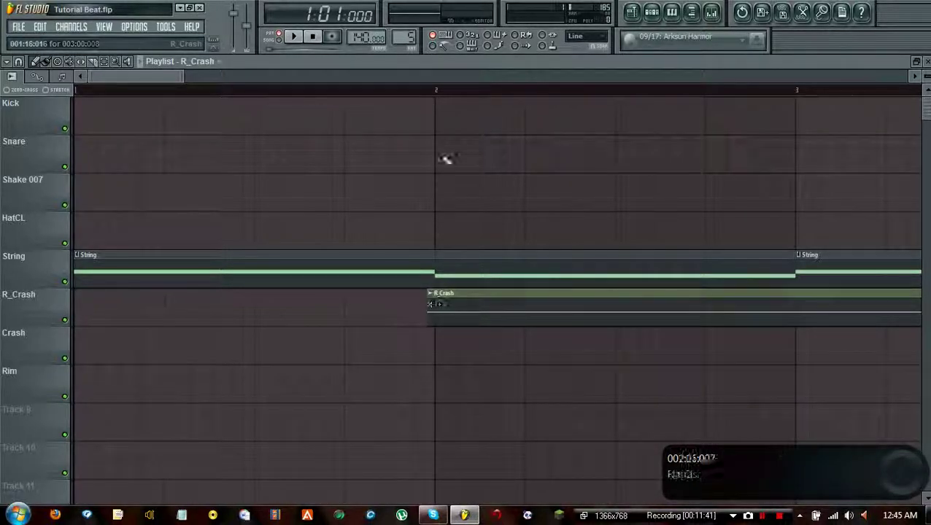
scroll(379, 92, up, 3)
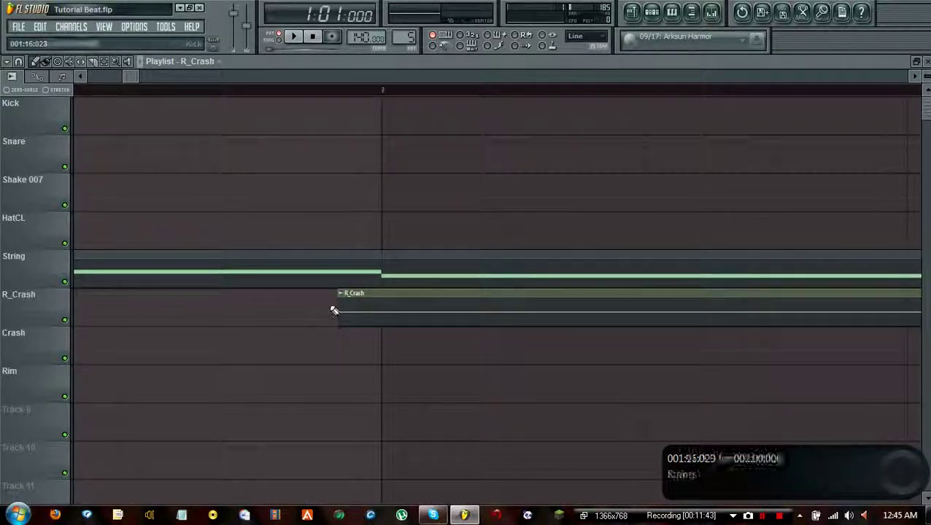
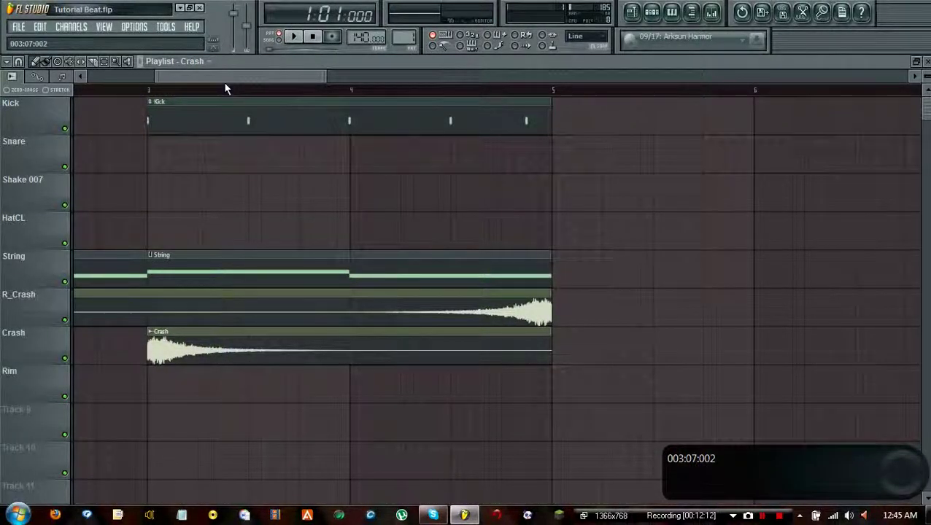
Add a second Crash clip to the Crash track, starting at bar 4
scroll(226, 89, down, 1)
drag(278, 81, 160, 80)
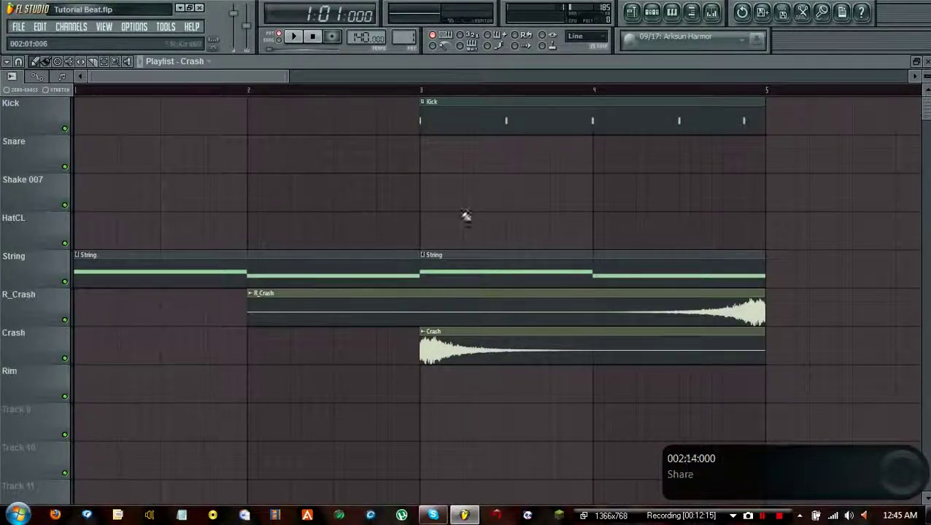
drag(557, 355, 634, 361)
Play the arrangement briefly from bar 3, where the Kick and Crash clips start, and stop it
drag(255, 76, 306, 73)
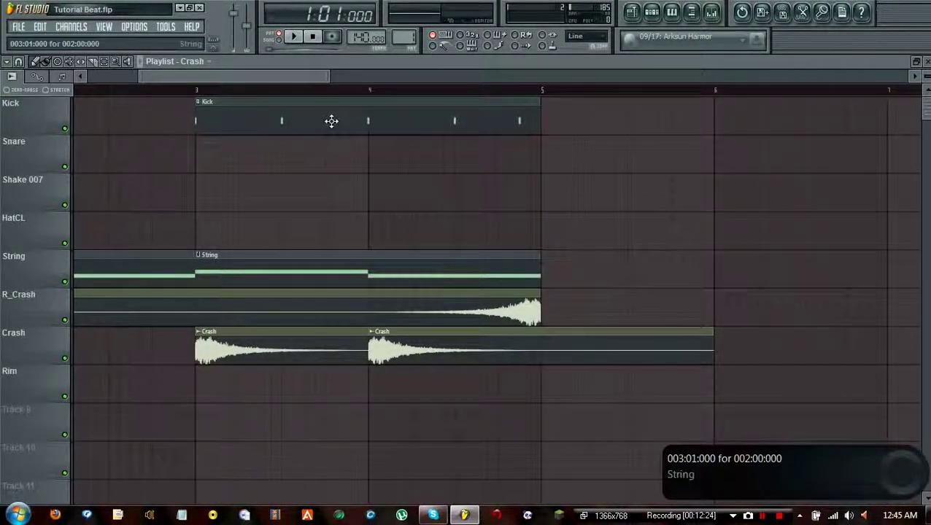
click(217, 89)
key(space)
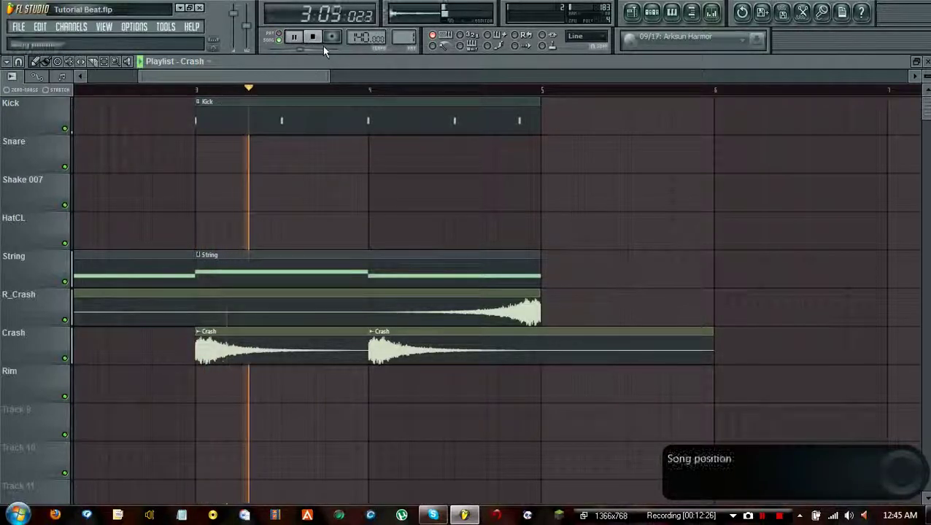
click(312, 37)
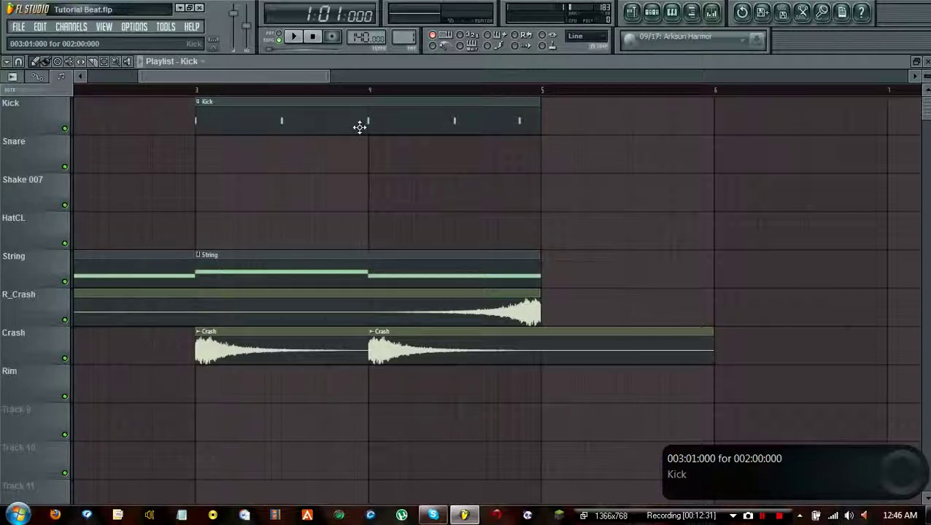
Add a kick hit on step 15 of the Kick pattern and preview the arrangement from bar 3
click(651, 11)
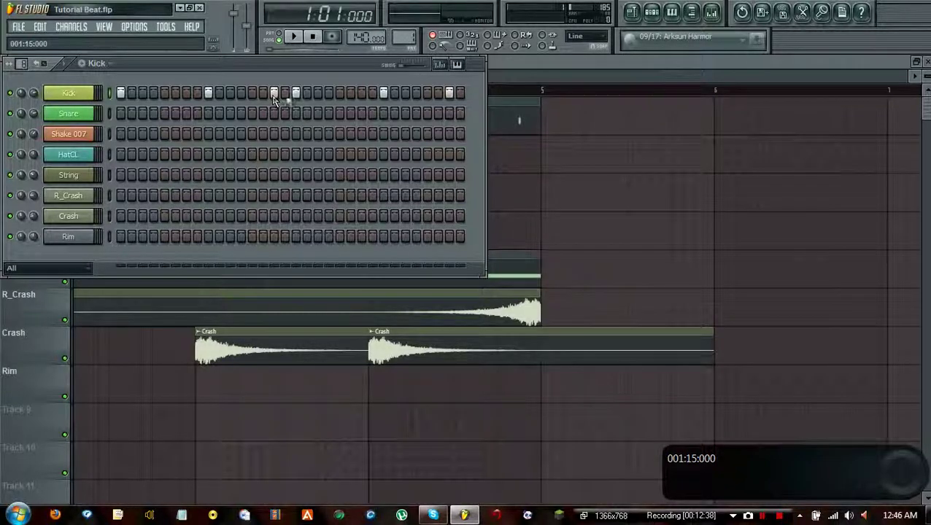
click(512, 62)
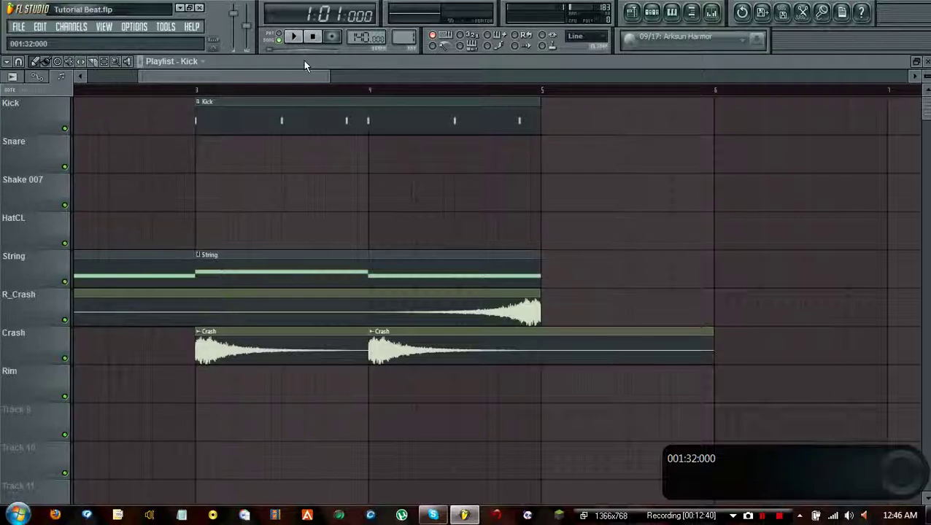
click(197, 89)
click(293, 36)
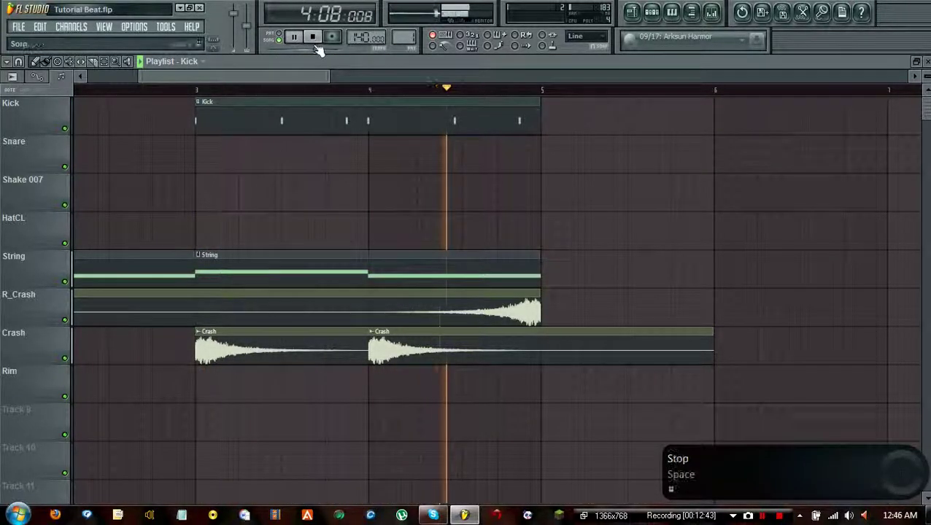
click(314, 37)
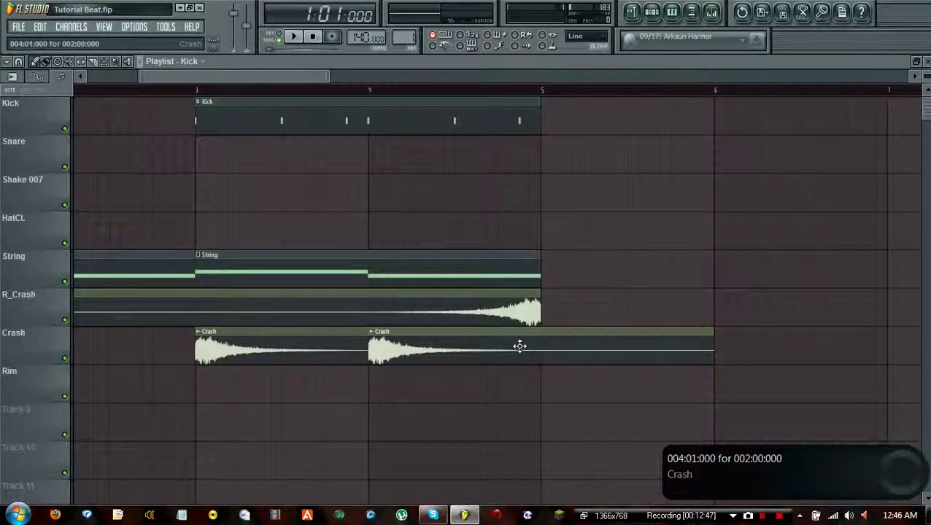
Place a Crash, a Kick and a String clip on their own tracks, each starting at bar 5
drag(546, 389, 568, 353)
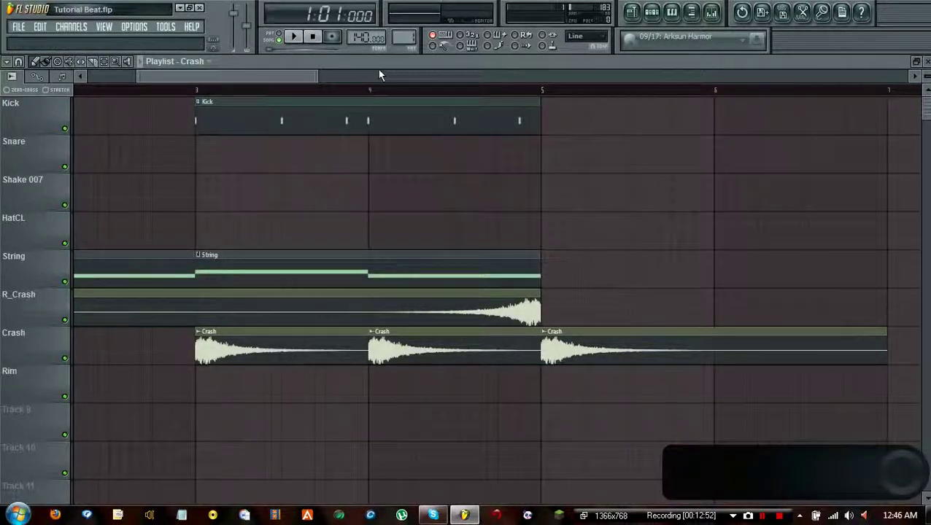
drag(554, 121, 580, 118)
click(524, 252)
click(544, 259)
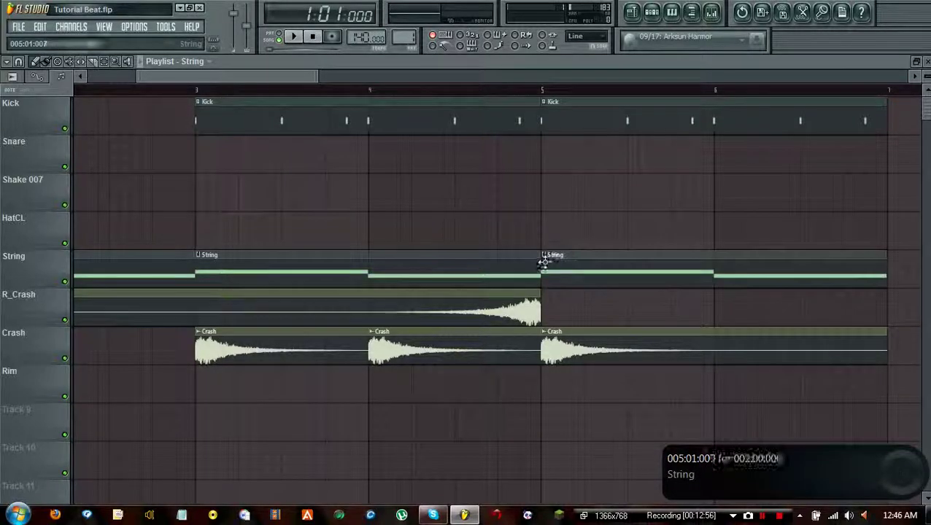
Choose Snare as the clip source and place a Snare pattern clip at bar 5 on the Snare track
click(210, 61)
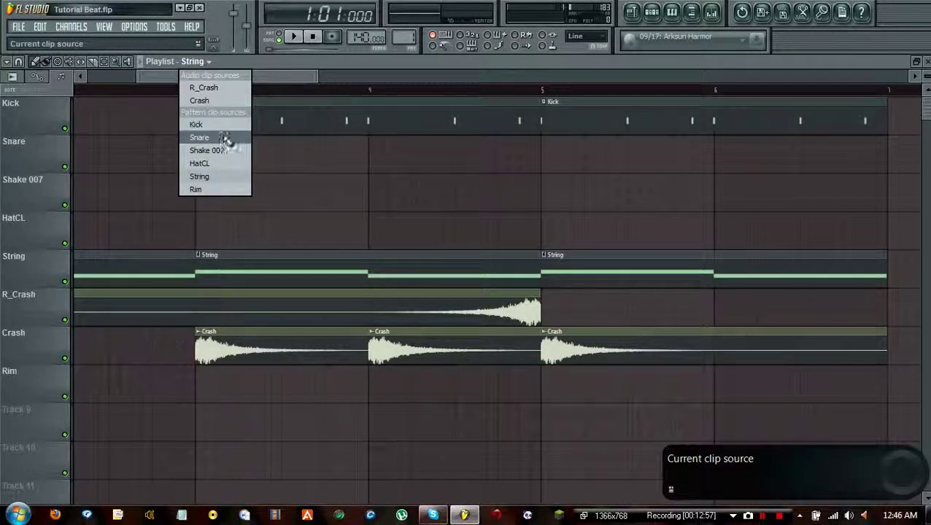
click(225, 138)
click(543, 155)
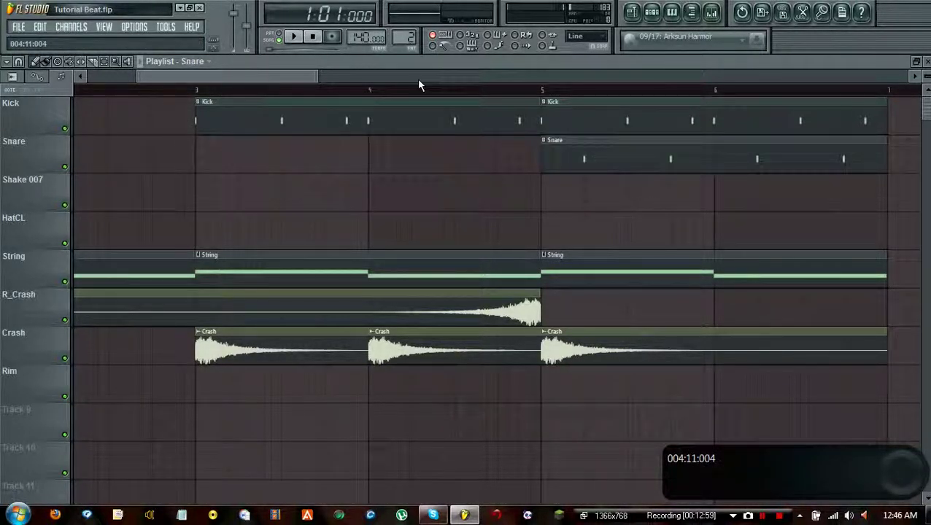
Place a Rim pattern clip at bar 1 on the Rim track and briefly play the song from the start
scroll(419, 85, down, 4)
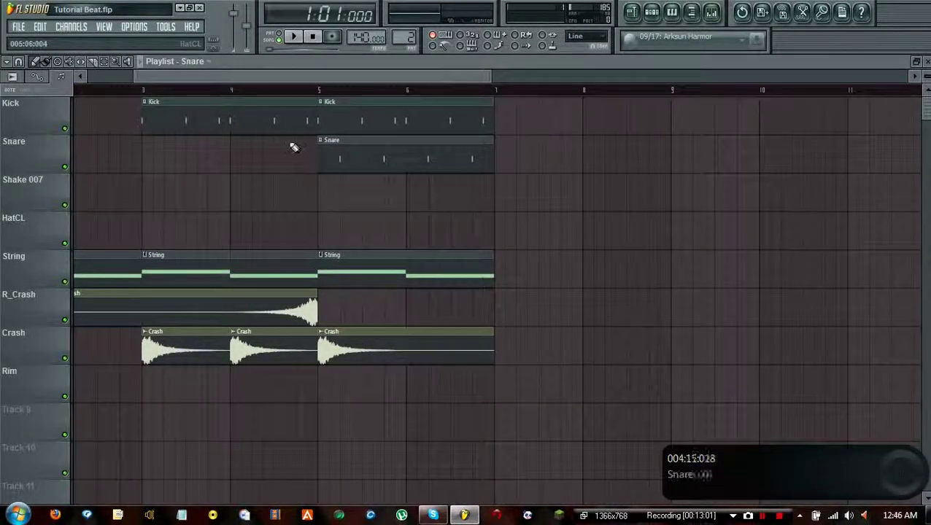
drag(298, 77, 243, 78)
click(207, 61)
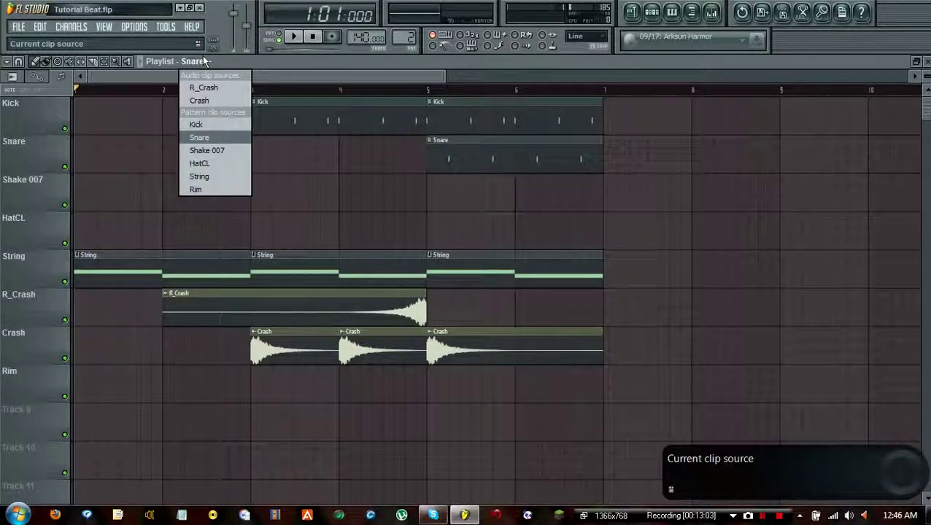
click(217, 189)
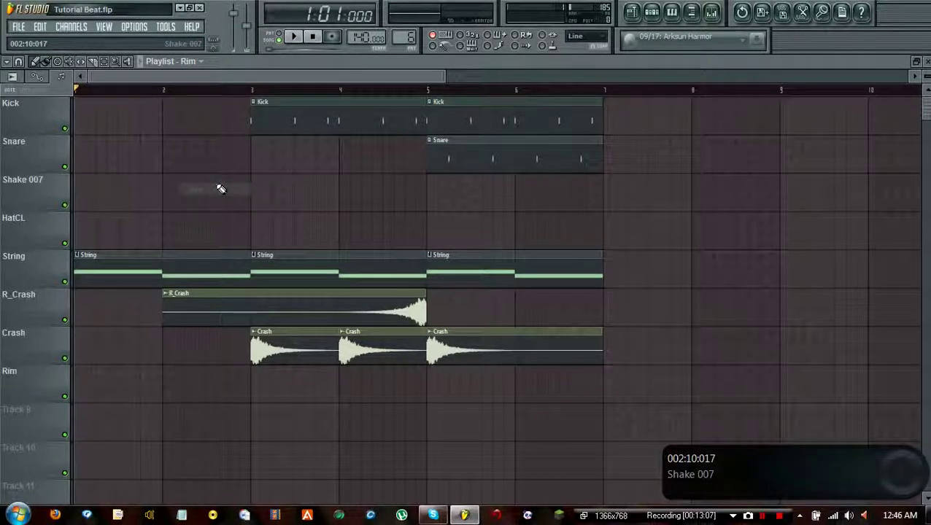
click(93, 380)
click(294, 36)
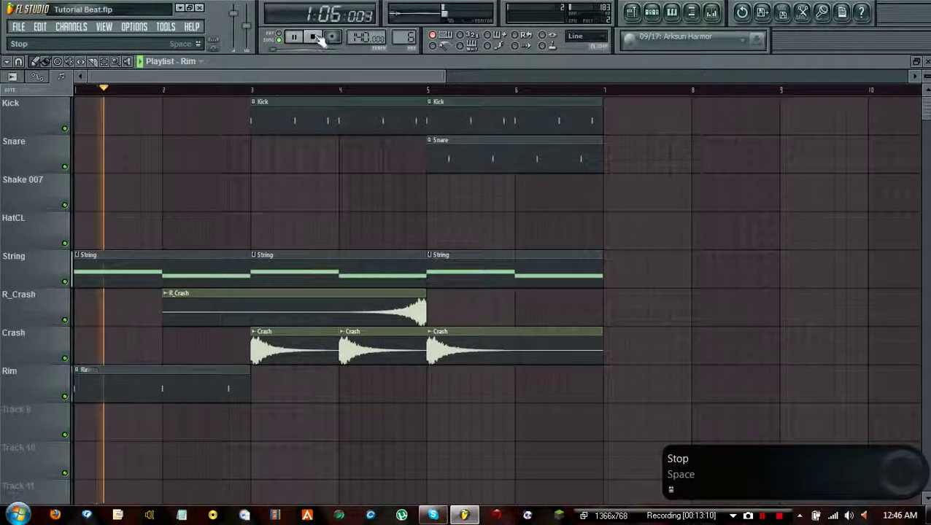
click(313, 36)
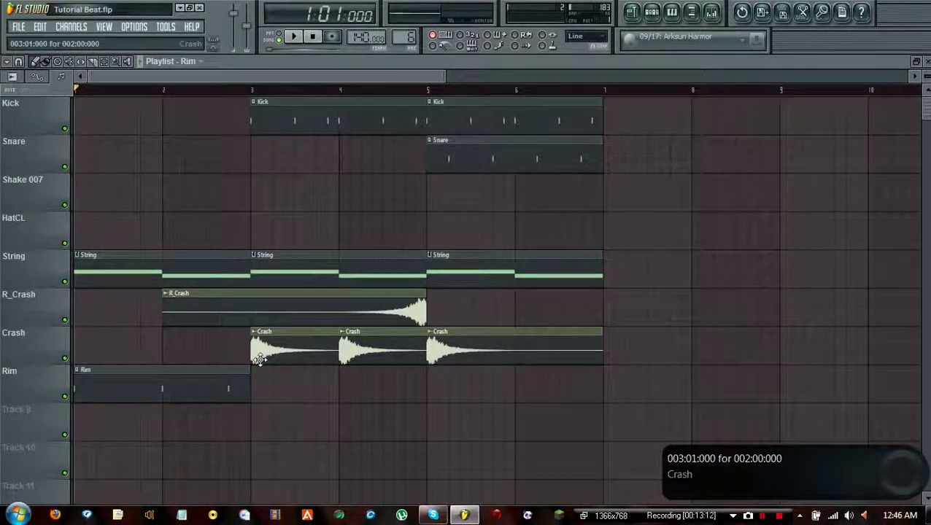
Move the Rim clip to bar 3 and add further Rim clips at bars 5, 7 and 9
drag(219, 387, 429, 379)
click(428, 379)
click(605, 380)
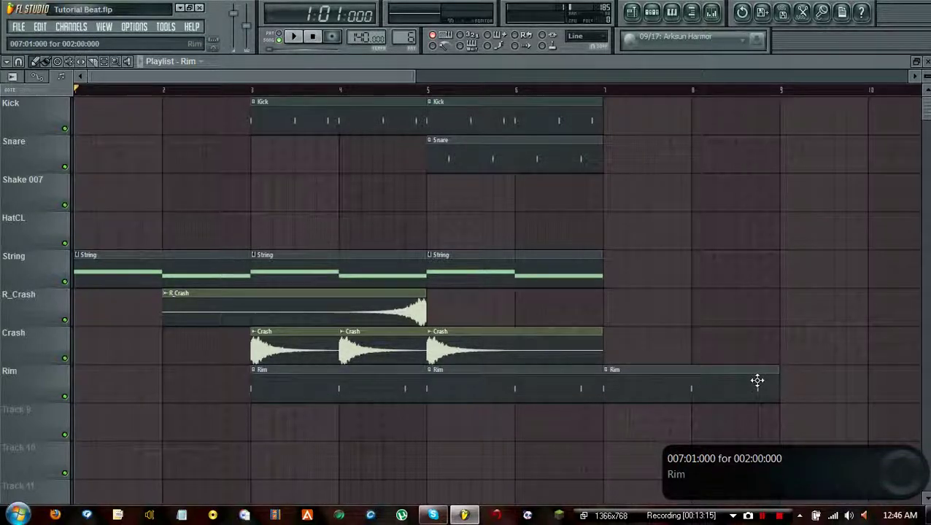
click(779, 387)
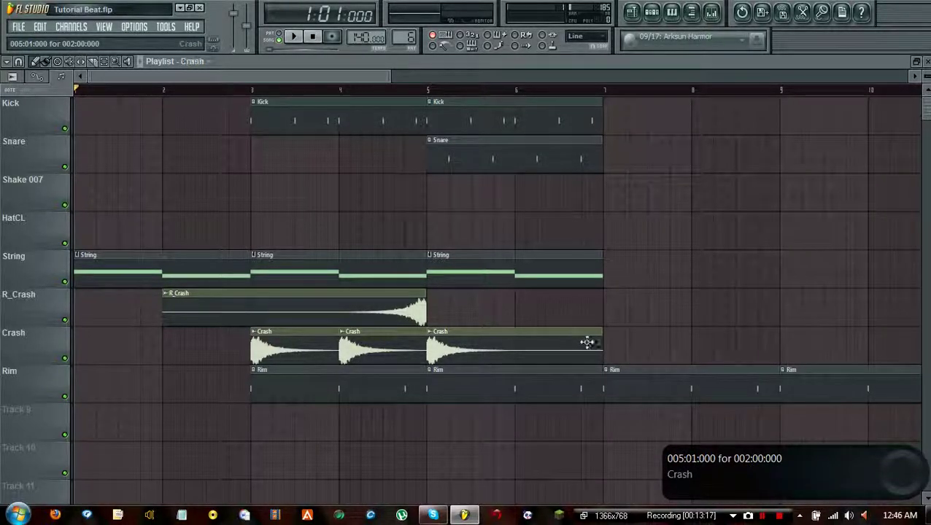
Place a Crash clip at bar 9 and an R_Crash clip from bar 6 that leads up to it
click(784, 351)
click(416, 311)
click(736, 304)
drag(735, 304, 602, 307)
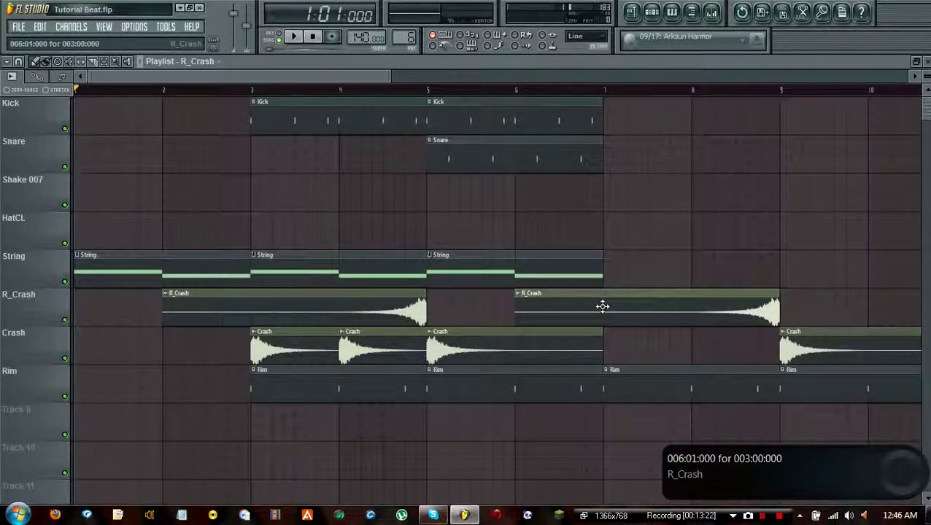
Continue the String and Snare tracks with clips of their own patterns at bars 7 and 9
click(613, 269)
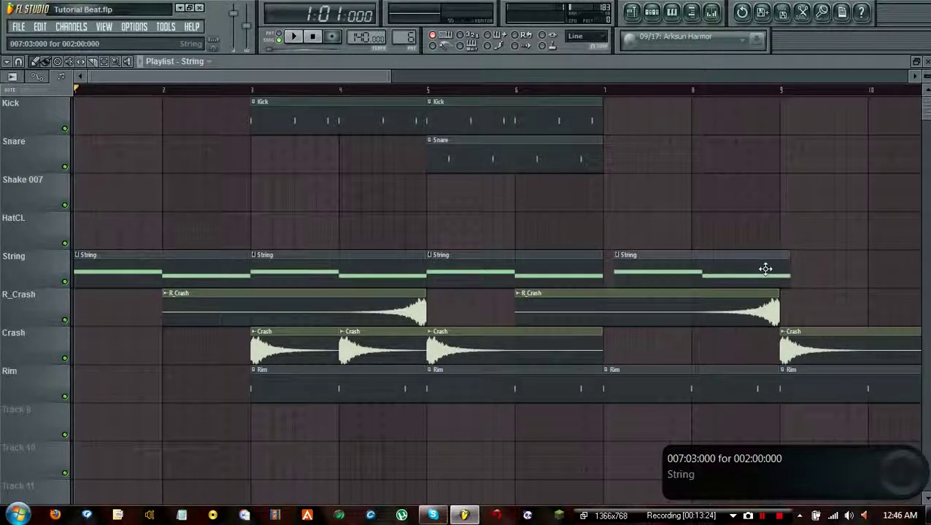
click(782, 268)
drag(357, 78, 426, 79)
click(401, 146)
click(418, 154)
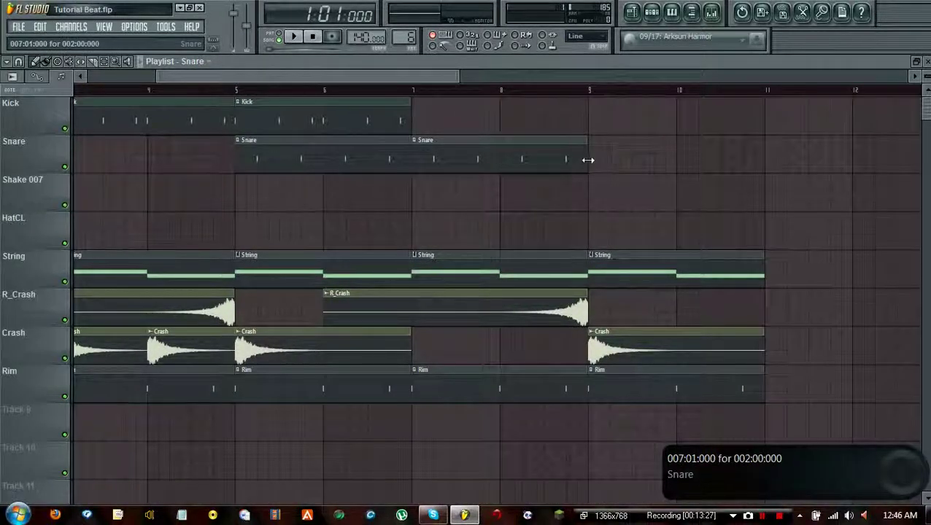
click(591, 158)
Extend the Kick track with Kick pattern clips at bars 7 and 9
click(349, 121)
click(417, 125)
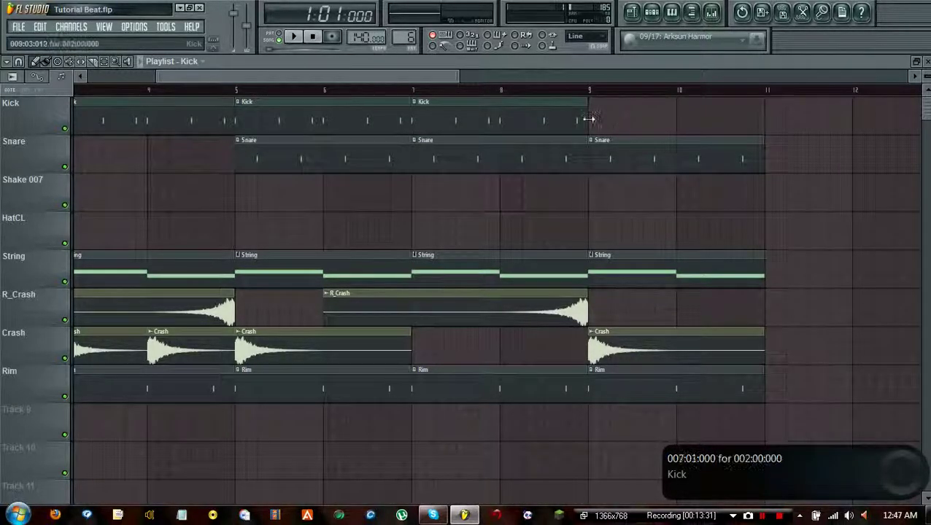
click(594, 124)
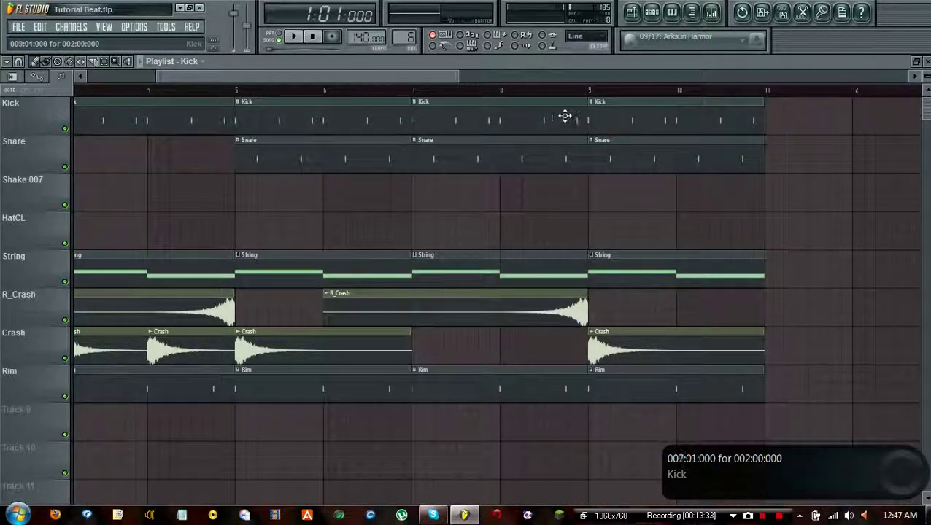
Place a Shake 007 pattern clip at bar 9 on its track and another String clip at bar 11
click(177, 64)
click(219, 151)
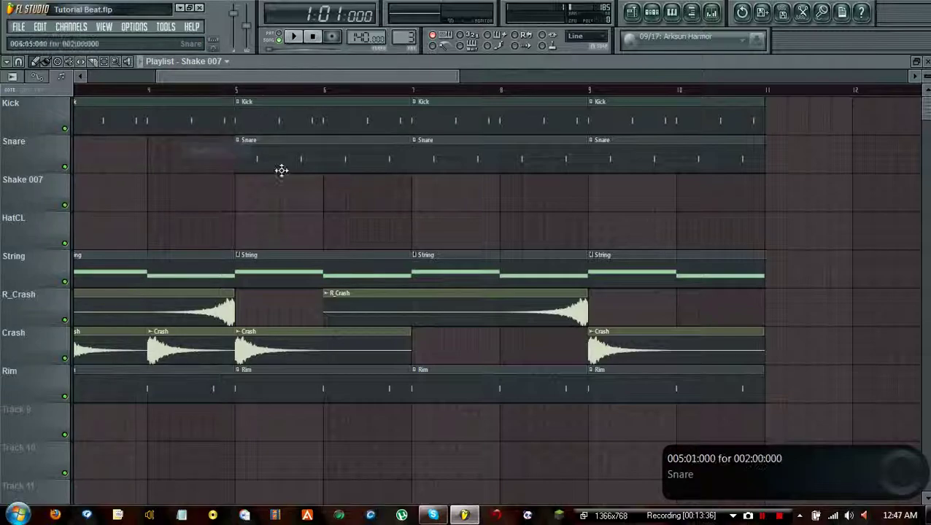
click(600, 208)
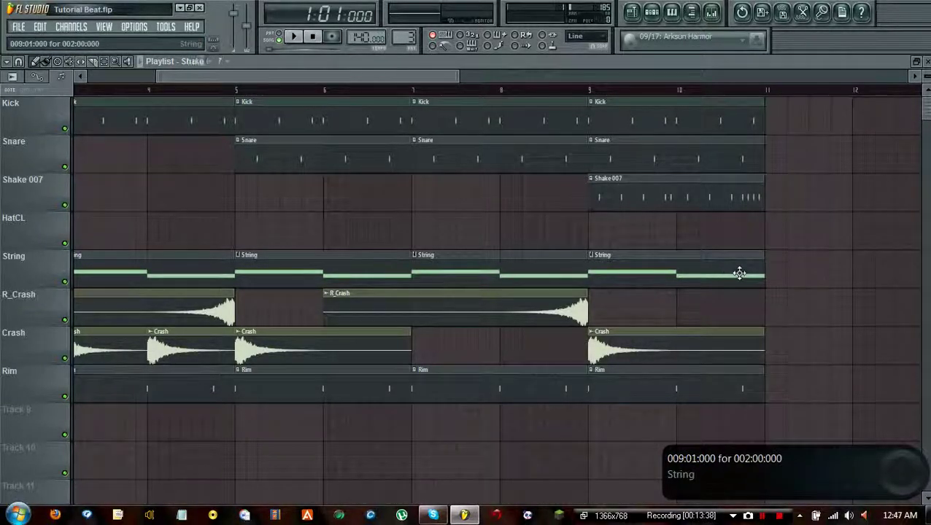
click(771, 278)
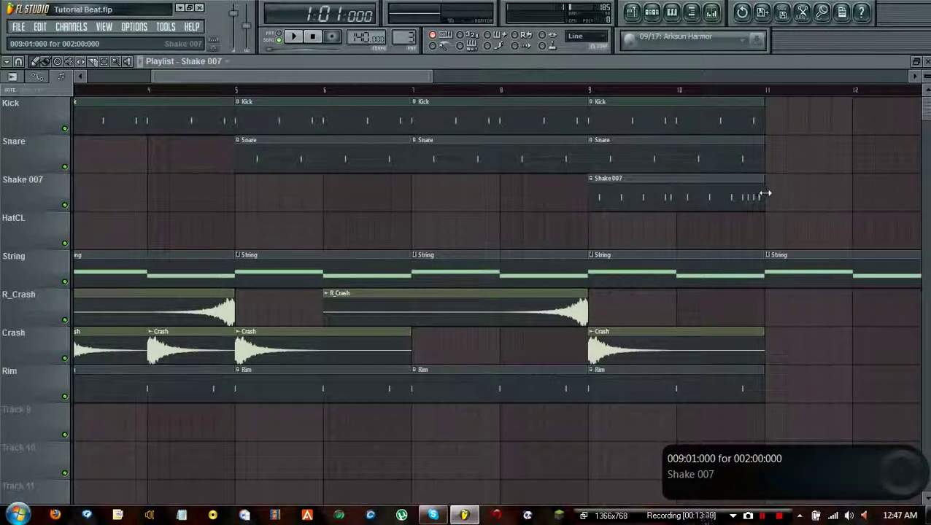
Extend the Shake 007, Snare, Kick and Rim tracks with clips of their own patterns at bar 11
click(765, 194)
click(744, 152)
click(766, 153)
click(752, 110)
click(768, 116)
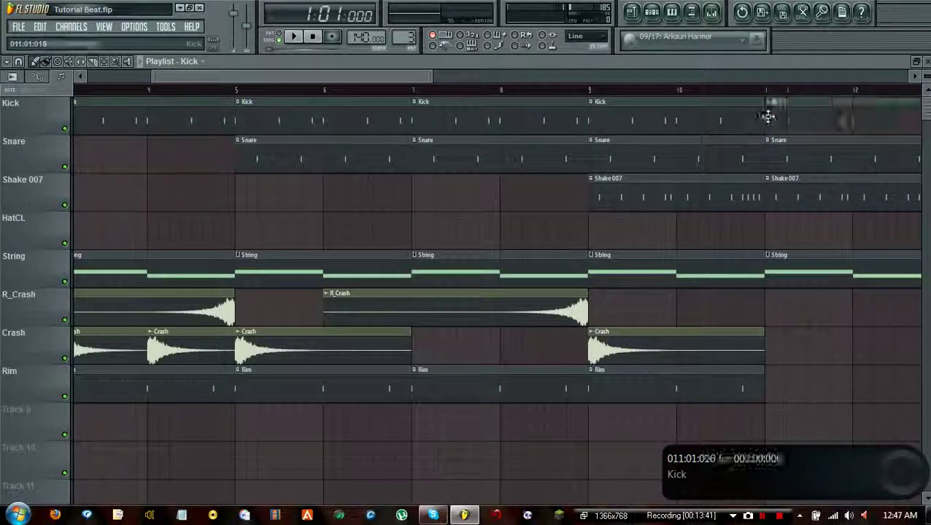
click(775, 386)
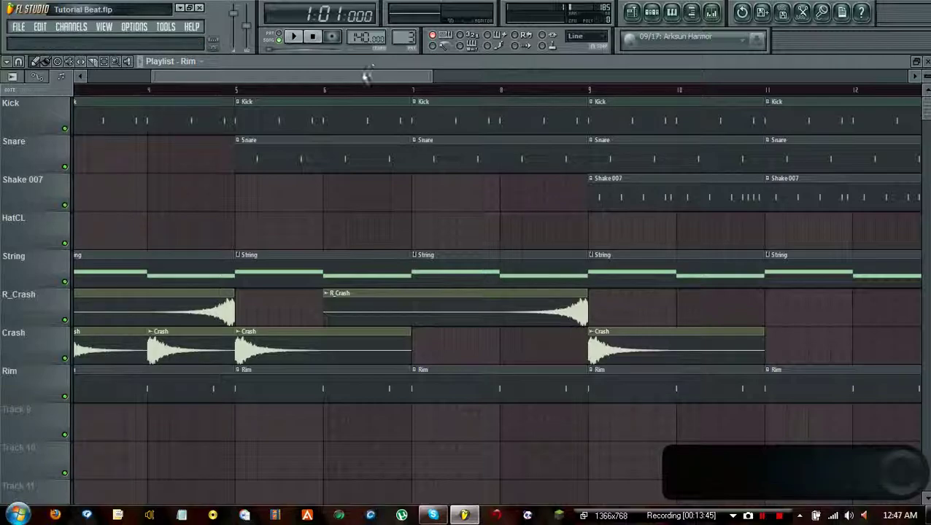
Choose the HatCL pattern as clip source and place HatCL clips at bars 13 and 15 on its track
drag(367, 76, 460, 78)
click(200, 61)
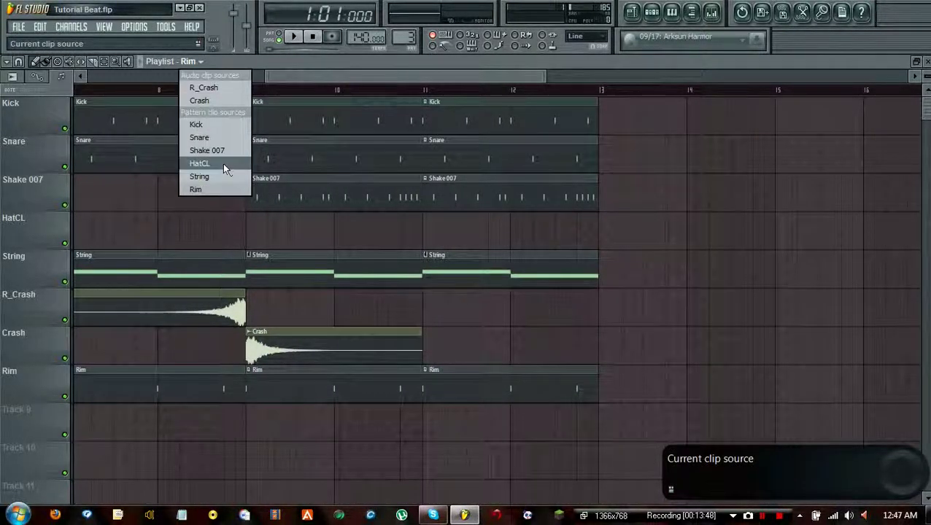
click(199, 163)
drag(409, 77, 460, 76)
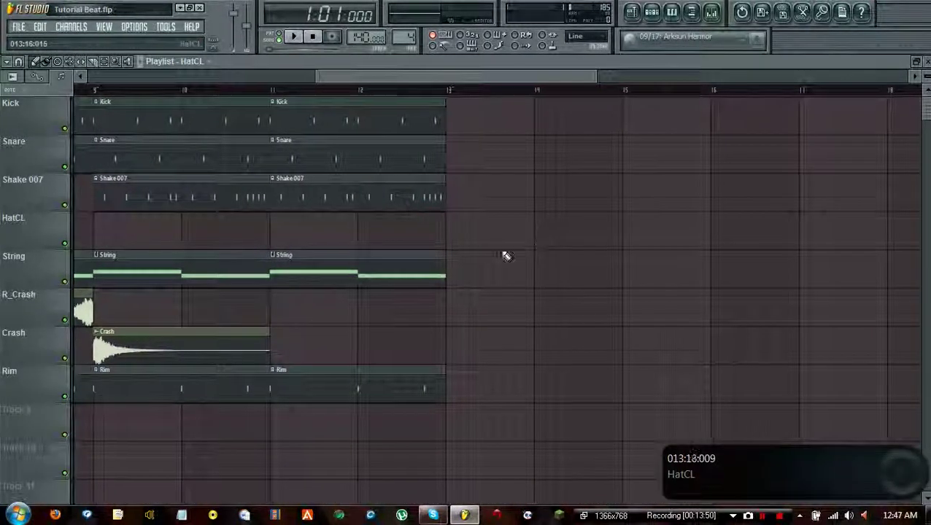
click(451, 231)
click(630, 237)
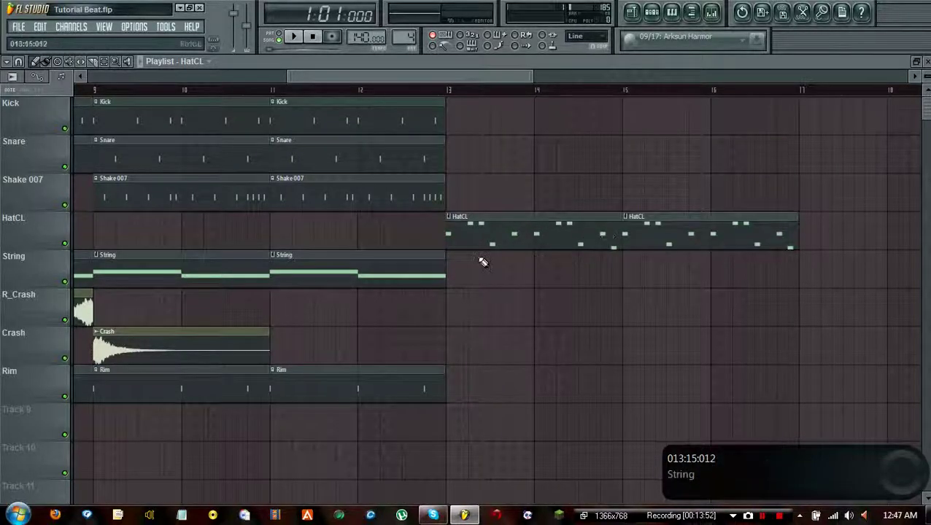
Continue the String and Rim tracks with clips of their own patterns at bars 13 and 15
click(438, 269)
click(449, 270)
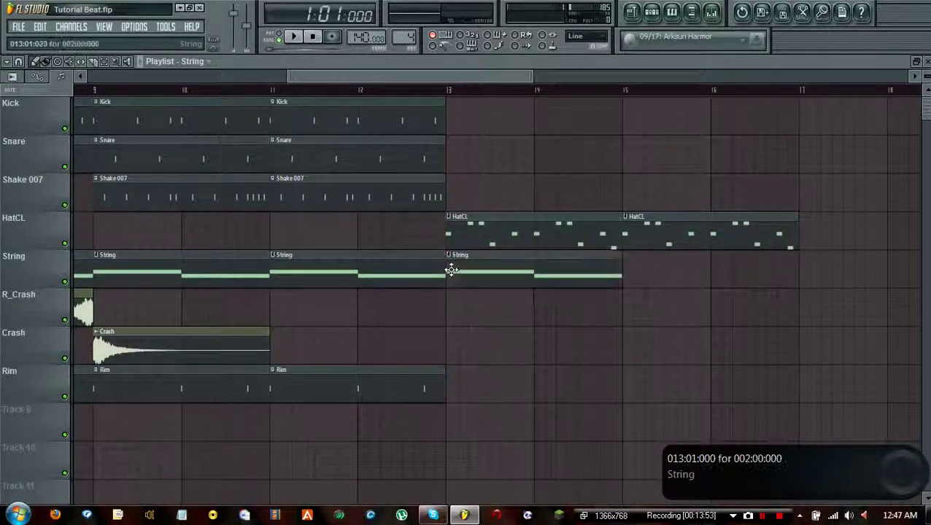
click(631, 274)
click(441, 376)
click(448, 379)
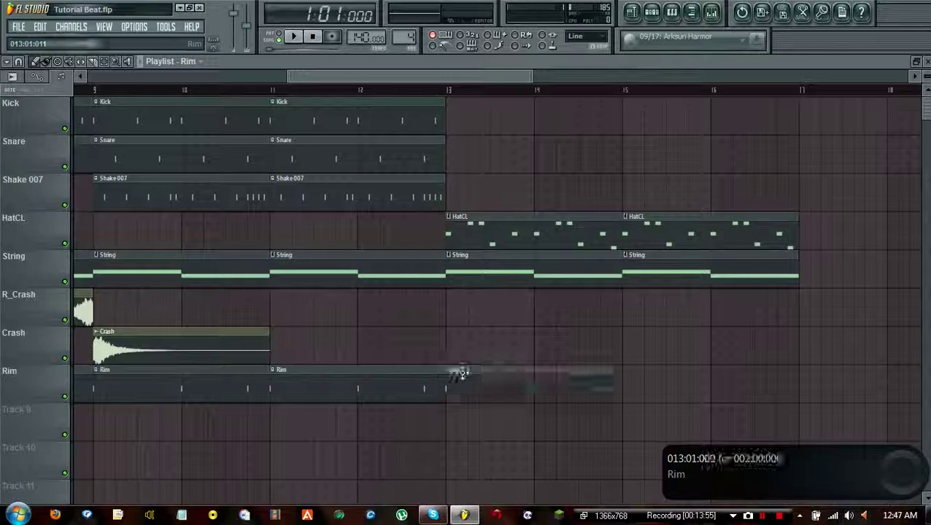
click(629, 385)
Continue the Shake 007, Snare and Kick tracks with clips of their own patterns at bars 13 and 15
click(426, 197)
click(447, 197)
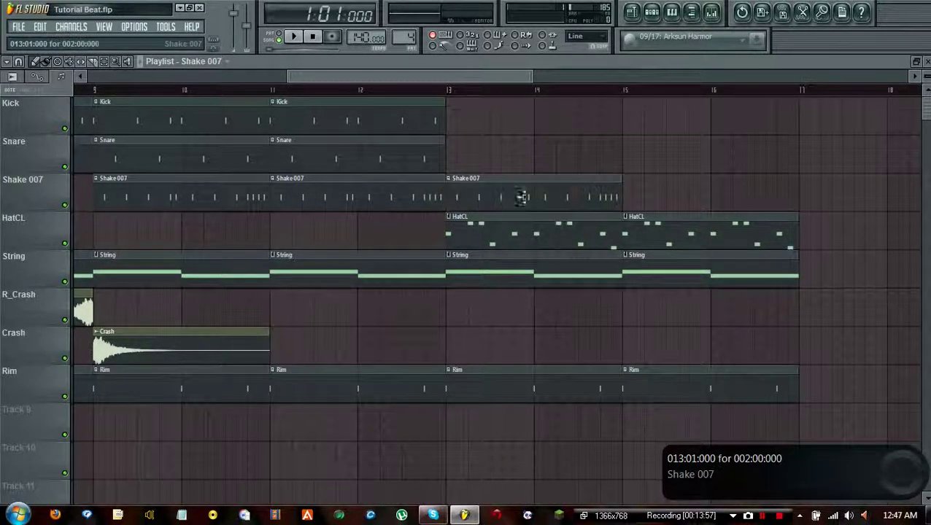
click(631, 202)
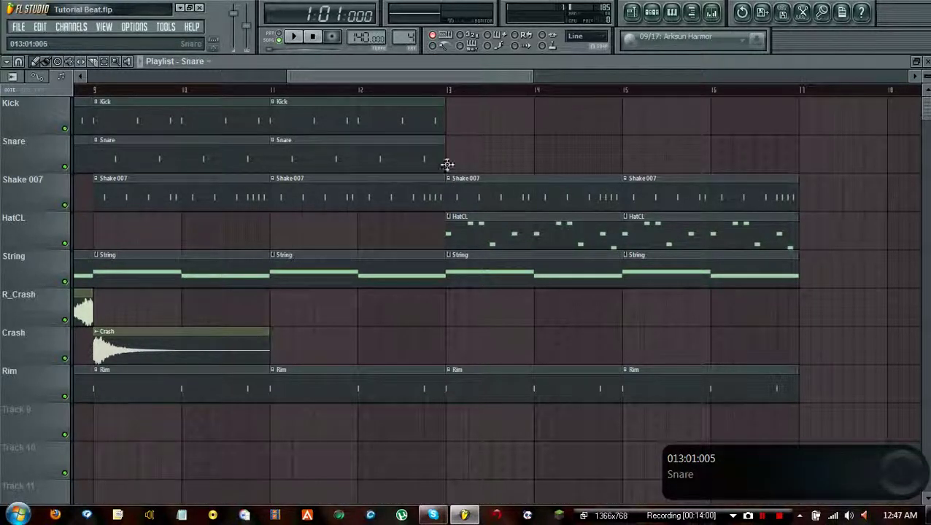
click(447, 162)
click(627, 152)
click(436, 118)
click(450, 118)
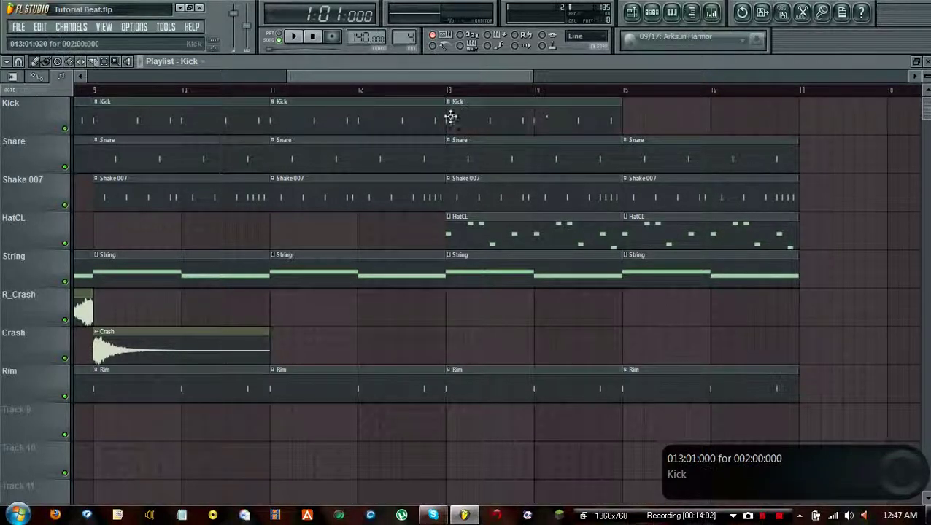
click(618, 118)
Place a Crash clip at bar 13 and R_Crash clips at bars 10 and 14 that lead up to bars 13 and 17
scroll(375, 75, left, 1)
click(348, 343)
click(543, 345)
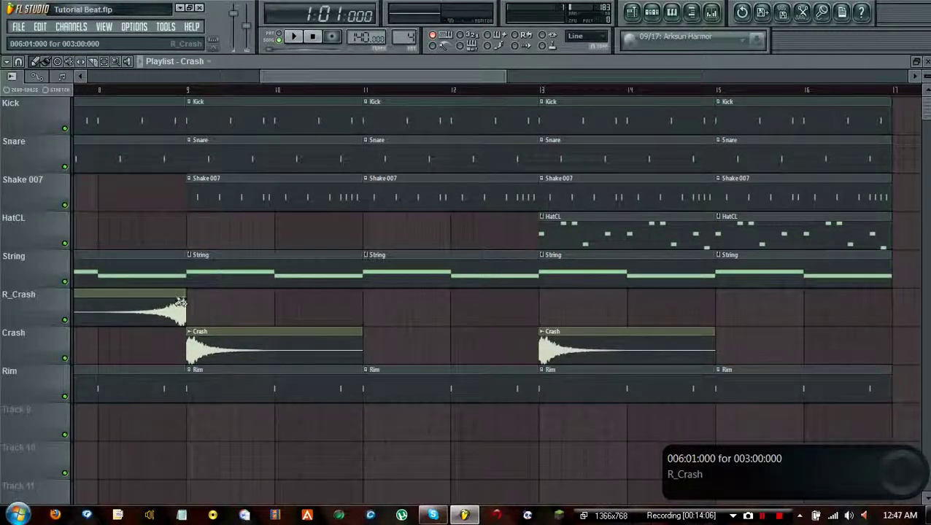
click(157, 306)
drag(466, 306, 423, 310)
drag(779, 304, 722, 310)
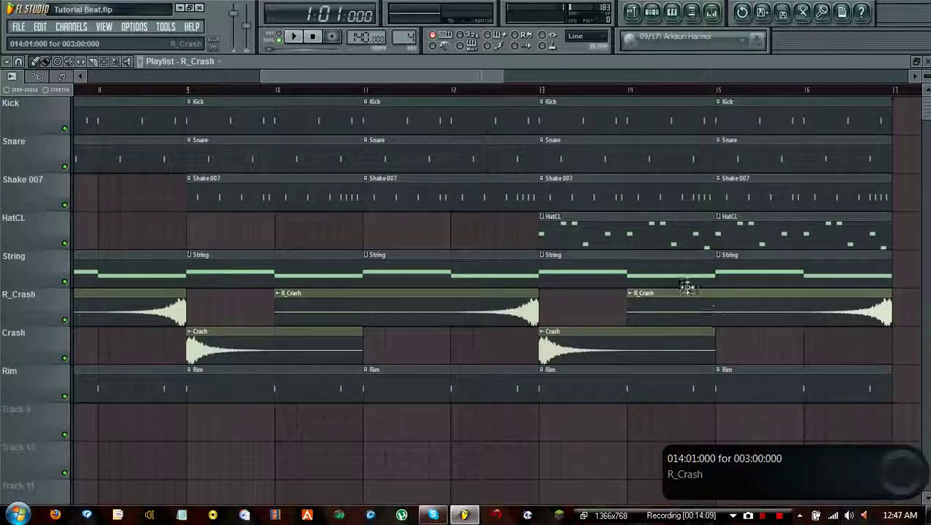
Place a closing Crash clip at bar 17 and delete the Crash clip at bar 4
drag(449, 74, 539, 91)
click(433, 335)
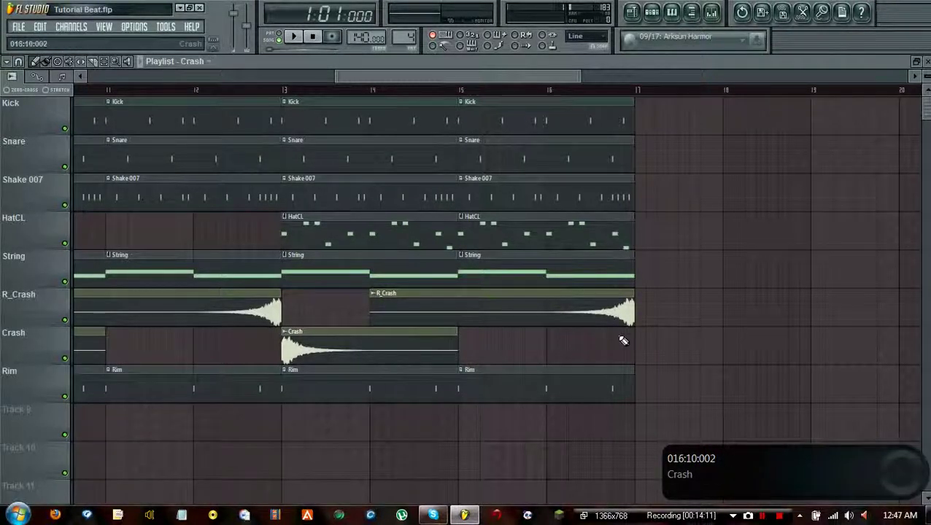
click(636, 337)
drag(469, 72, 131, 76)
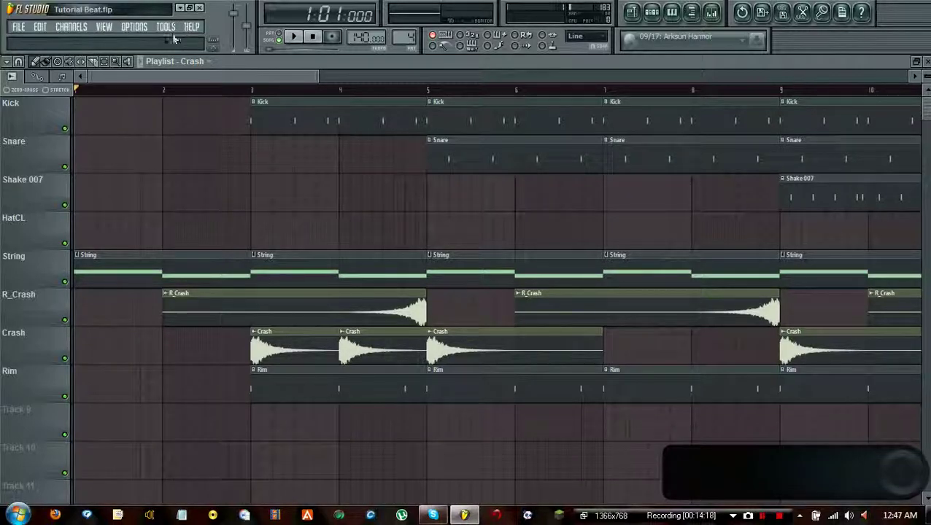
drag(181, 75, 189, 75)
right_click(369, 348)
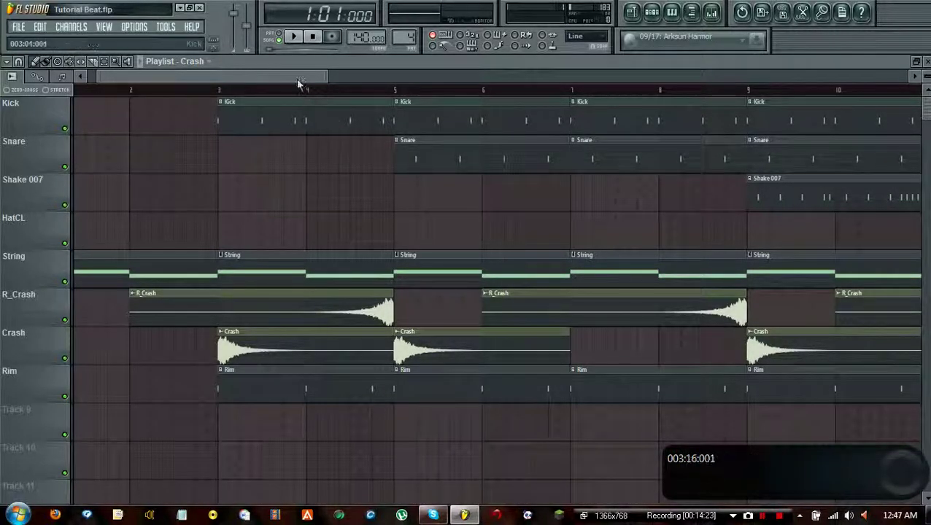
Look over the whole arrangement from bar 1 to bar 17 and play it from the start into bar 16
drag(296, 78, 111, 88)
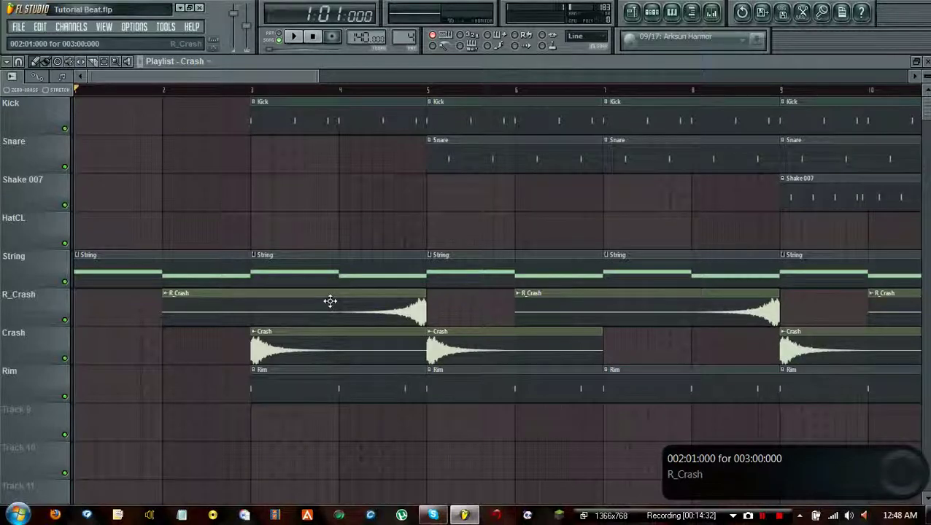
drag(244, 76, 204, 73)
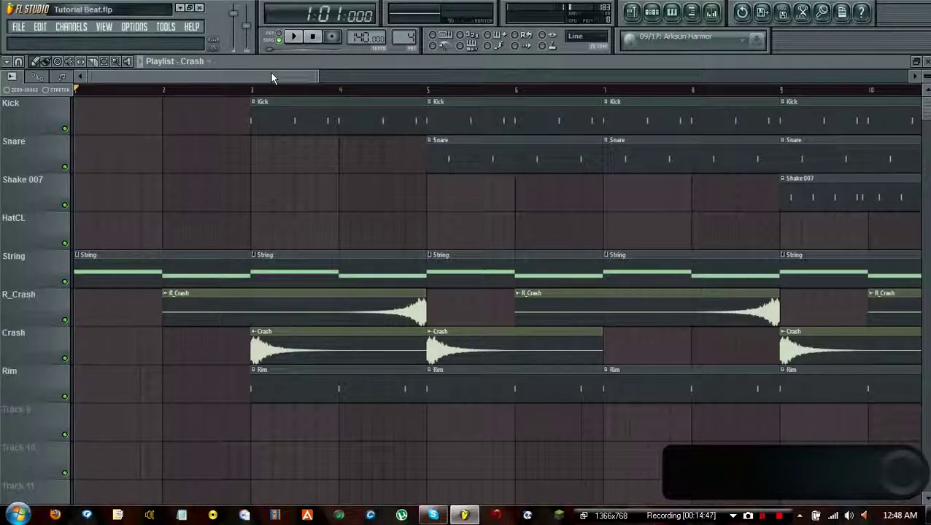
drag(270, 73, 531, 70)
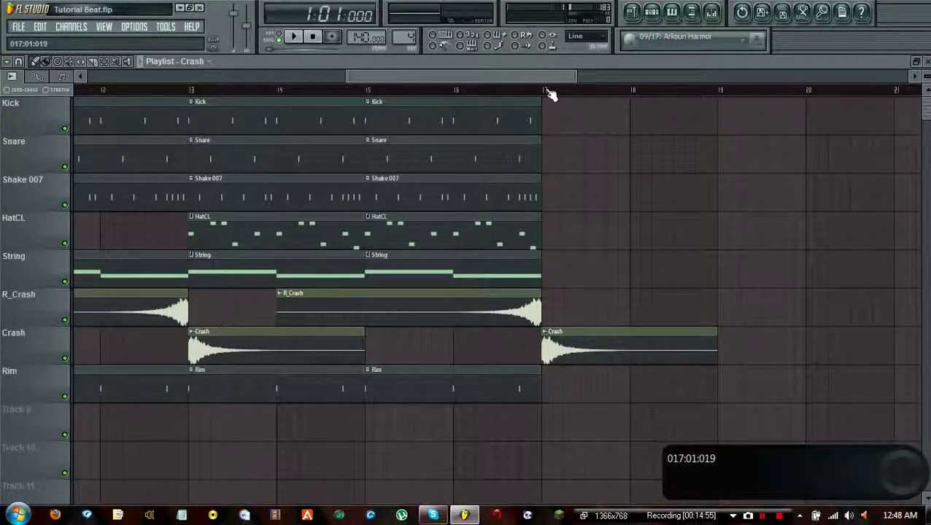
drag(488, 73, 228, 77)
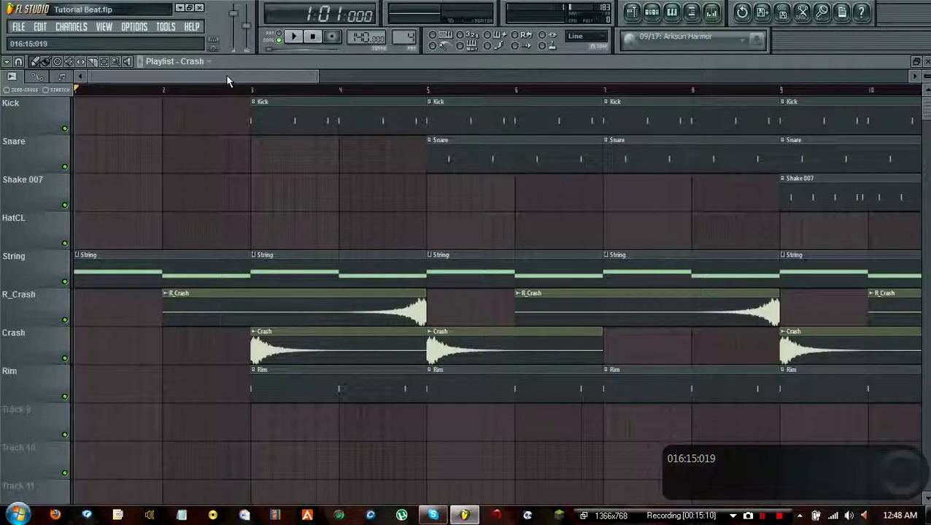
drag(225, 74, 397, 75)
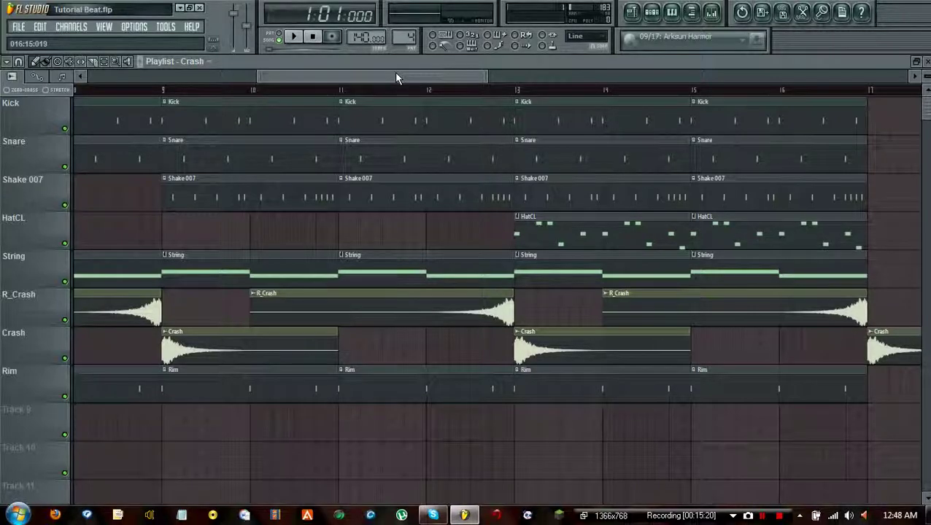
drag(396, 76, 318, 44)
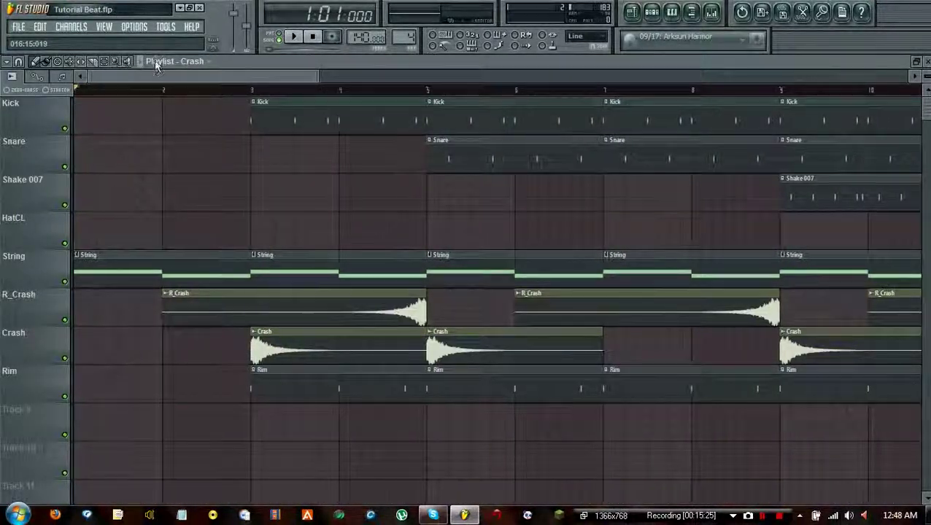
click(292, 38)
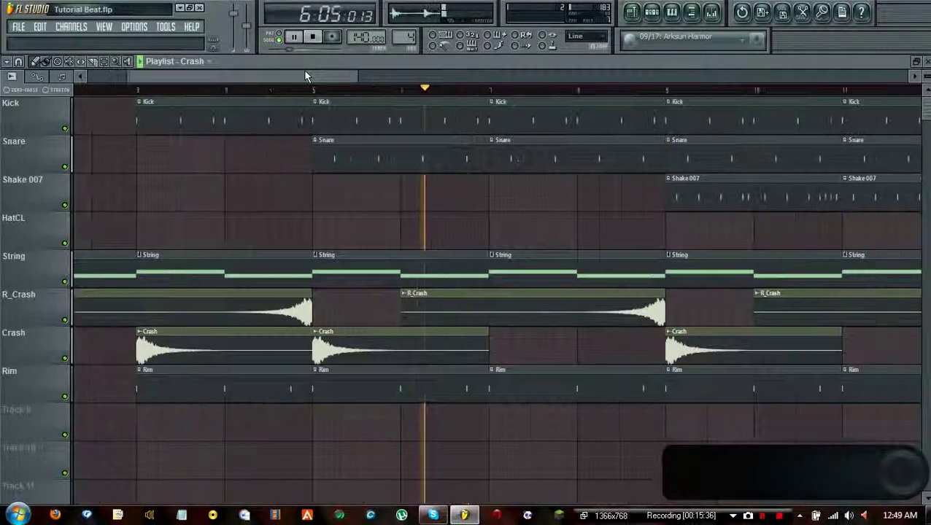
drag(330, 71, 384, 71)
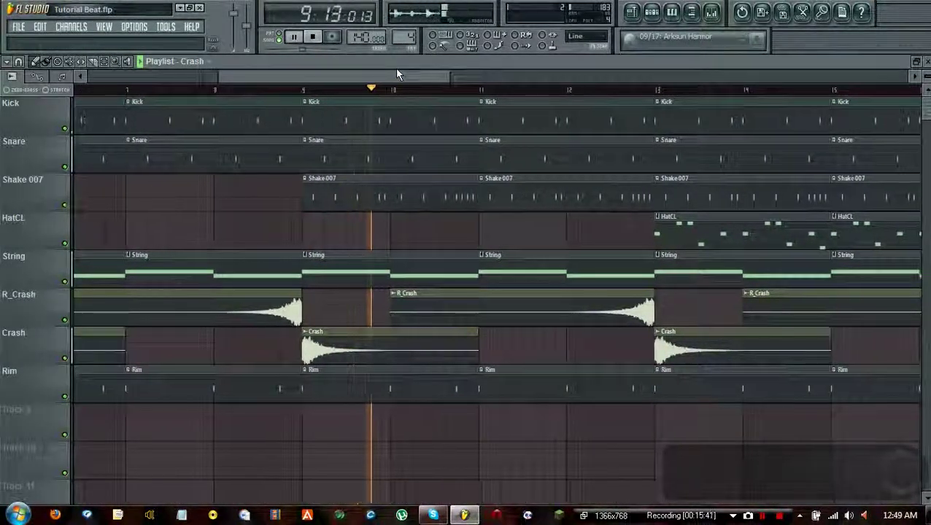
drag(400, 73, 568, 73)
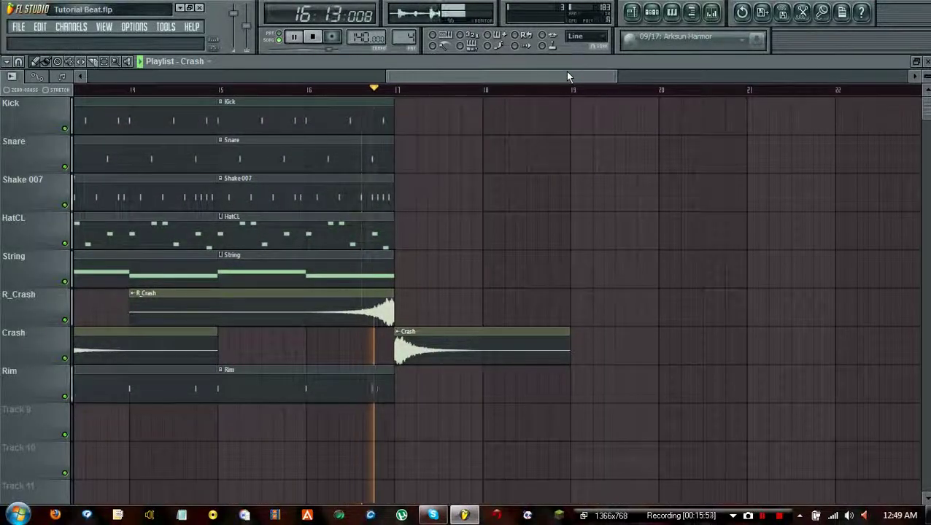
click(311, 38)
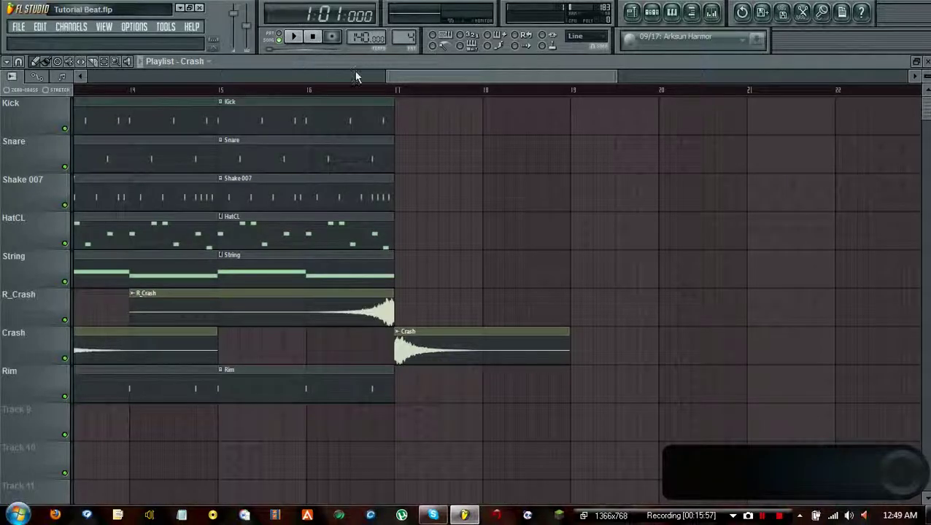
drag(429, 77, 452, 71)
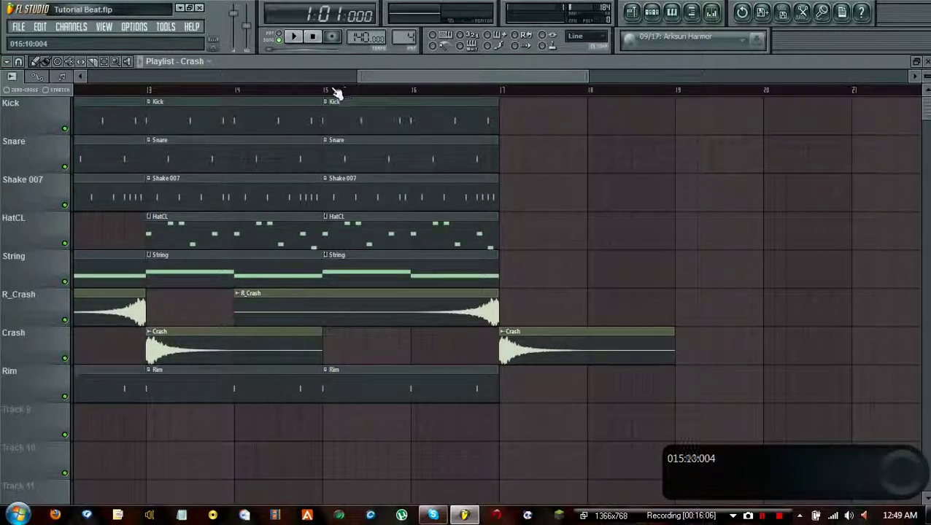
double_click(484, 91)
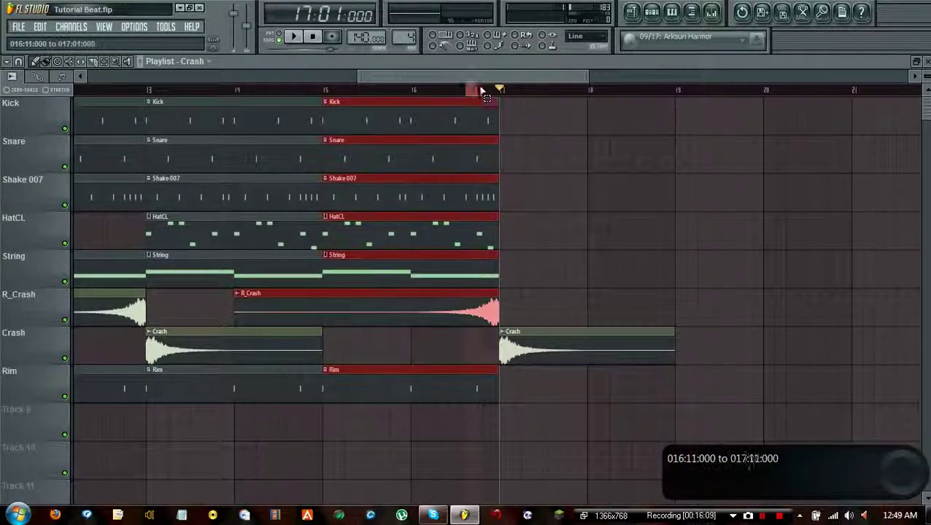
click(531, 177)
double_click(511, 93)
click(469, 94)
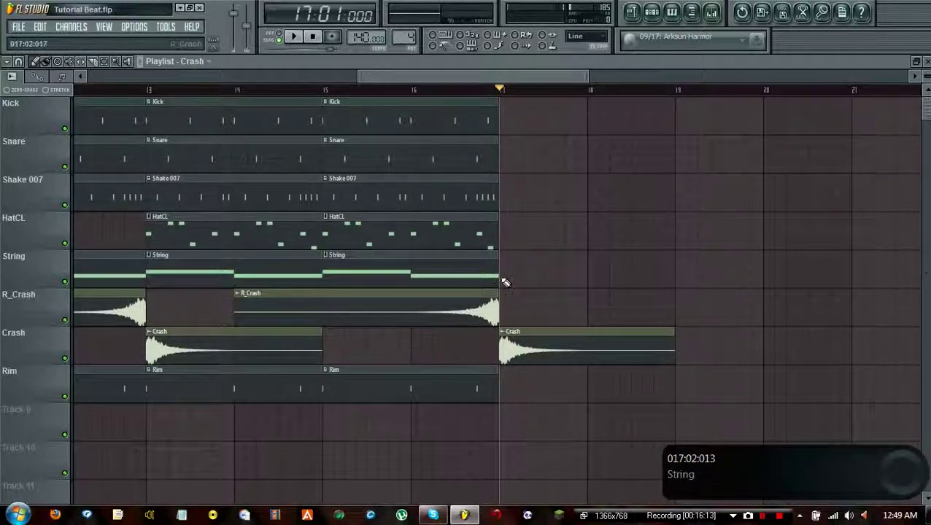
Trim the Kick and Snare clips at bar 15 to end a quarter bar before bar 17, and play from bar 15
scroll(494, 95, up, 3)
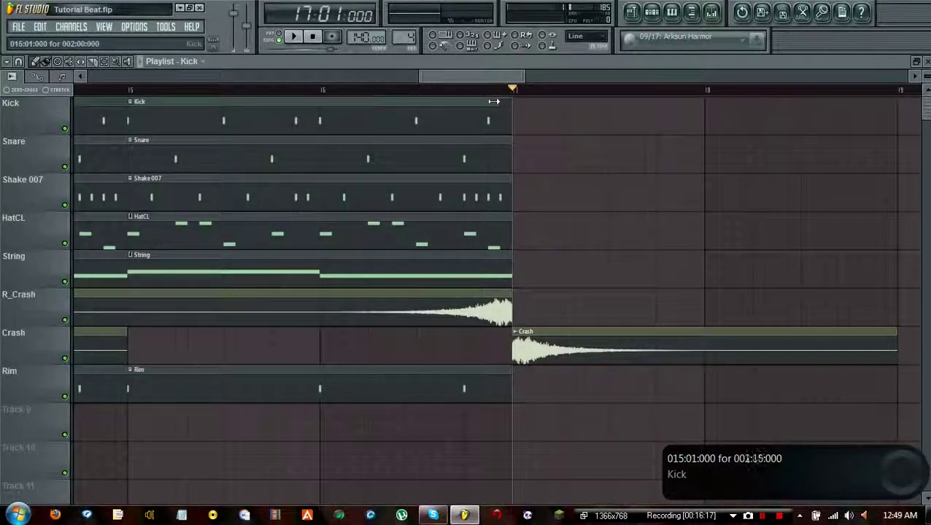
click(488, 102)
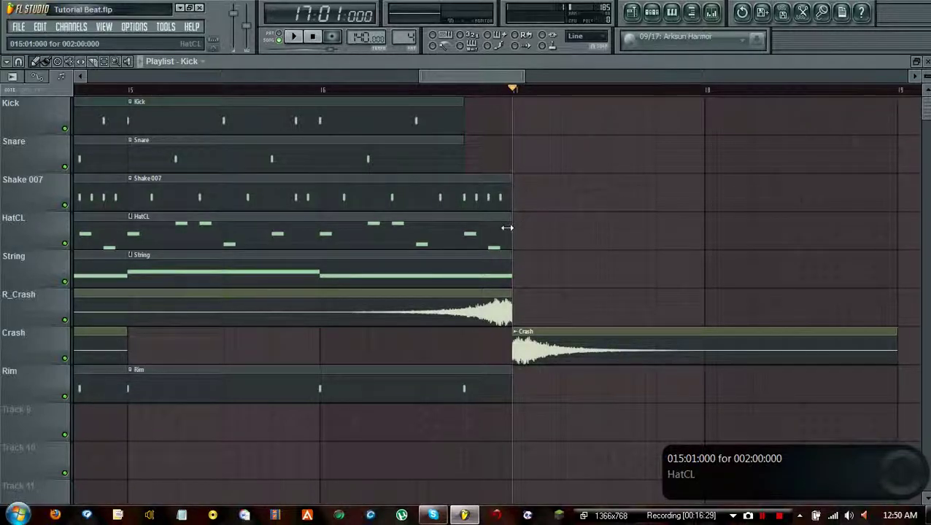
click(132, 89)
click(293, 37)
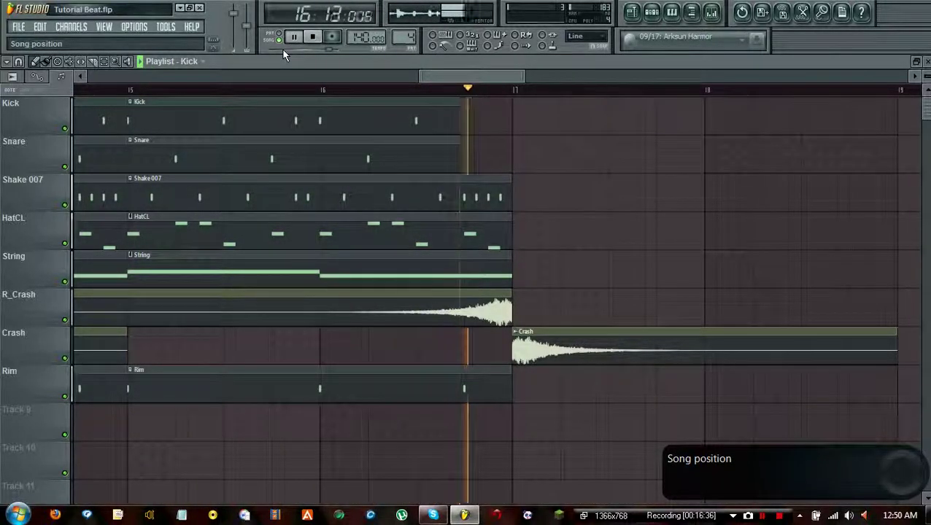
click(313, 36)
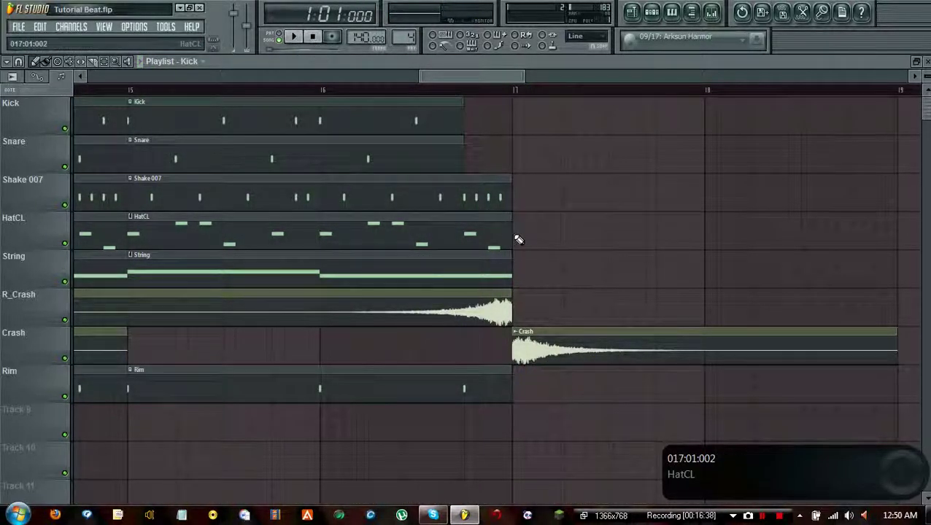
Trim the HatCL, Shake 007 and Rim clips at bar 15 to the Kick clip's end, and play from bar 15
drag(509, 231, 464, 232)
drag(510, 197, 453, 202)
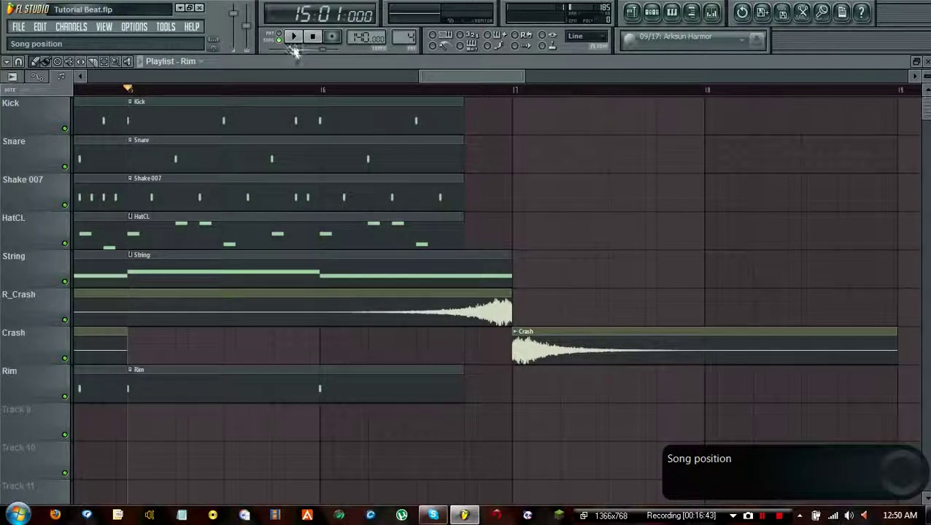
key(space)
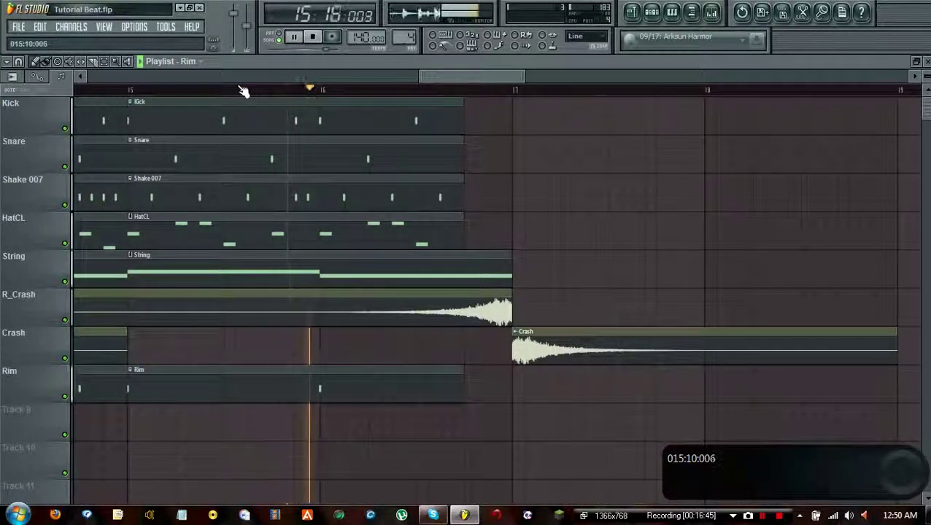
click(312, 36)
Extend the Snare and Kick clips at bar 15 to end at bar 17, and play the ending from bar 15
drag(461, 151, 515, 150)
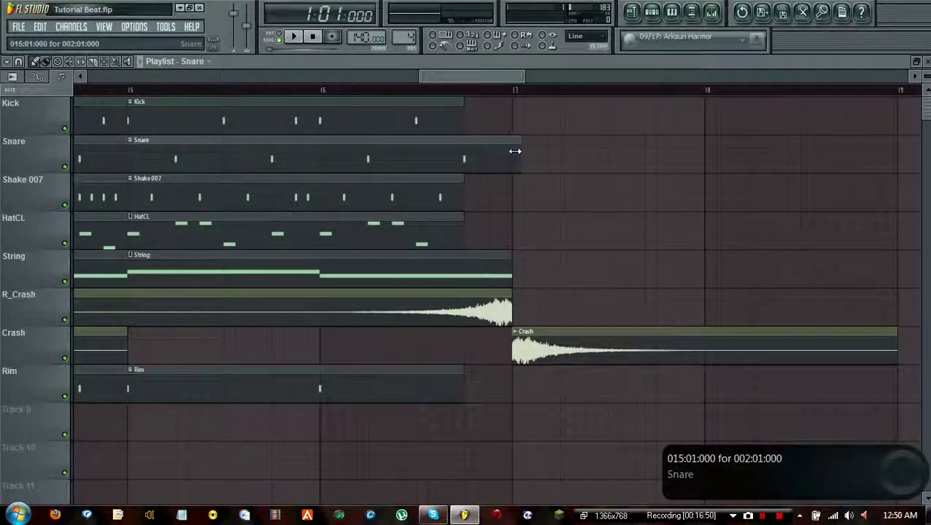
click(300, 36)
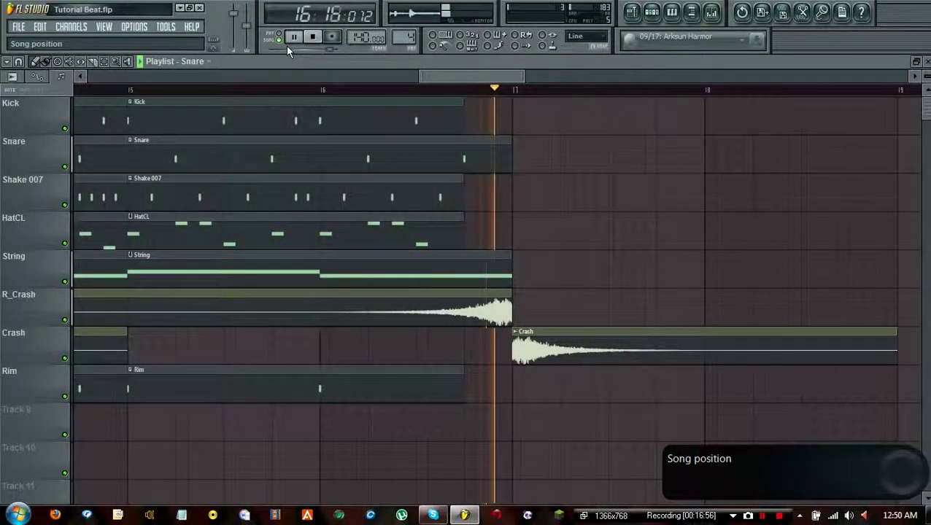
click(312, 36)
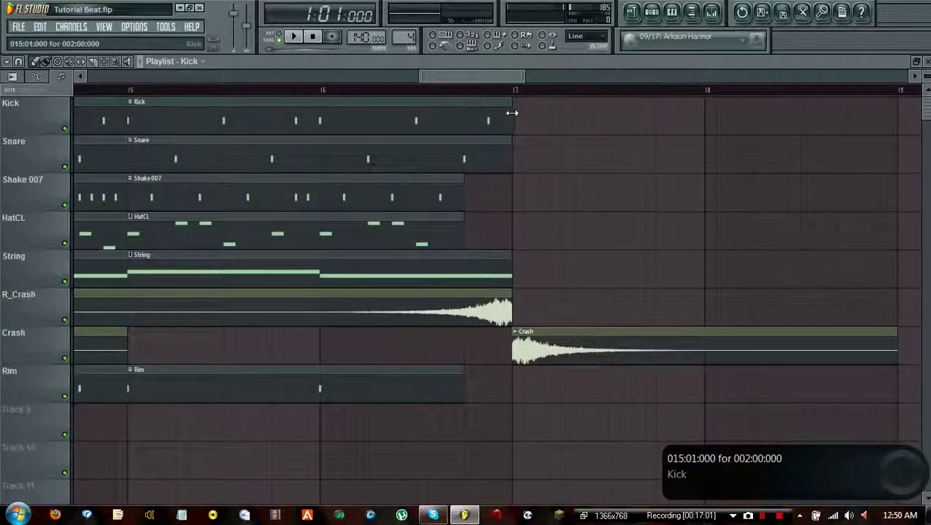
Add a Kick clip at bar 17, shorten it to one step, and play from bar 15 through the final crash
click(517, 112)
drag(895, 117, 515, 117)
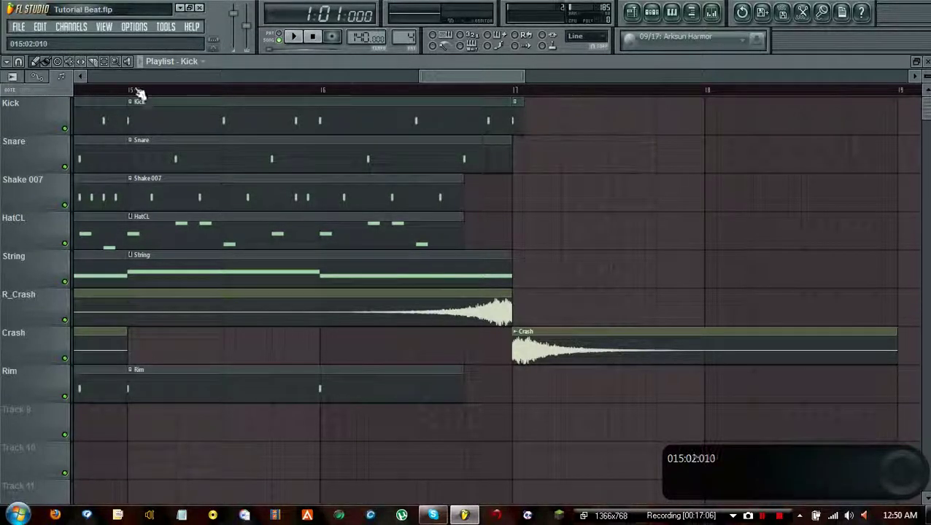
click(304, 40)
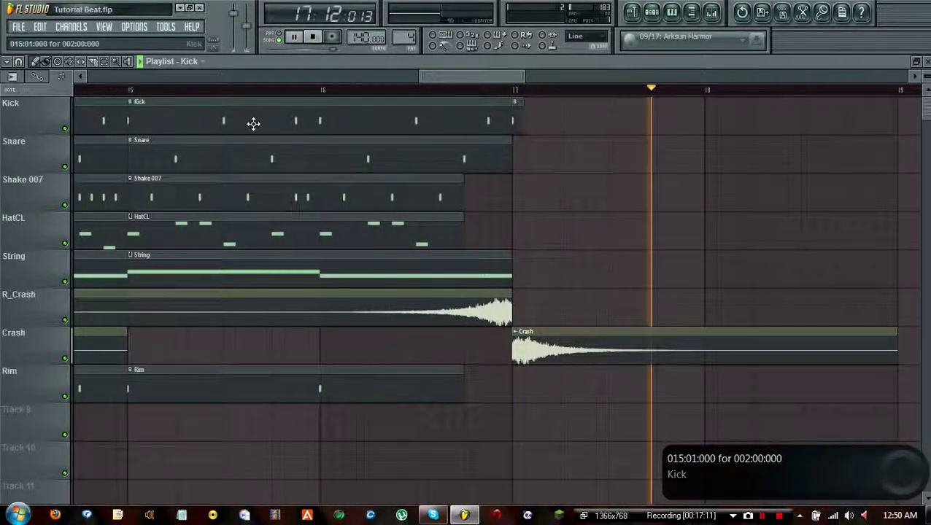
Extend the Shake 007, HatCL and Rim clips at bar 15 to end at bar 17, playing the ending from bar 15
drag(457, 190, 500, 191)
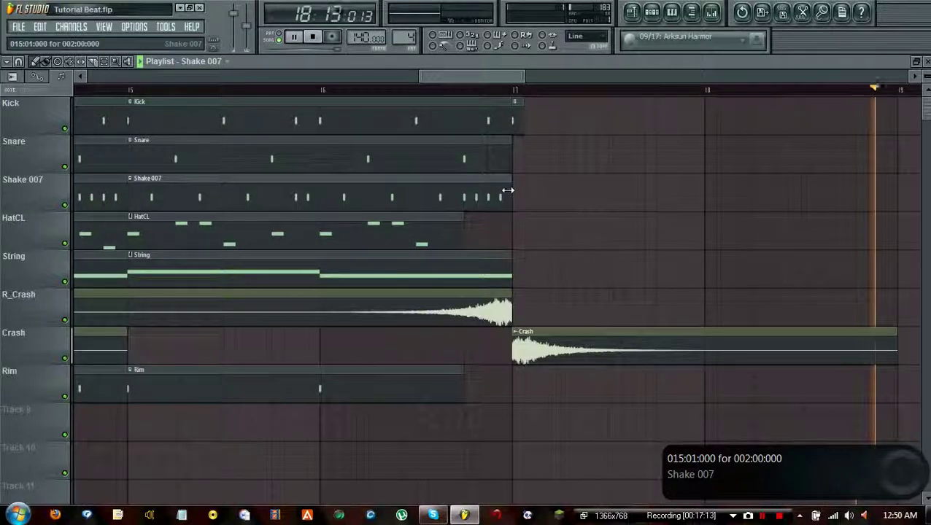
click(133, 89)
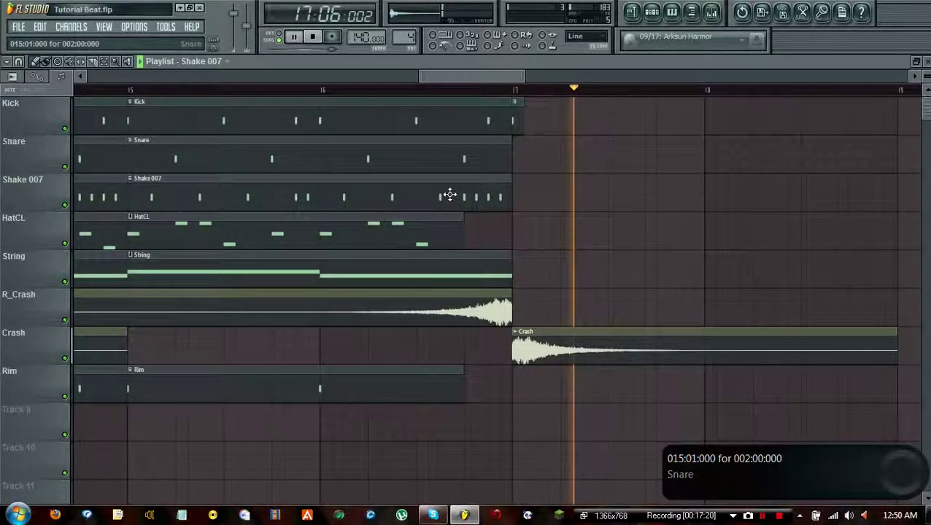
drag(462, 225, 510, 226)
click(131, 88)
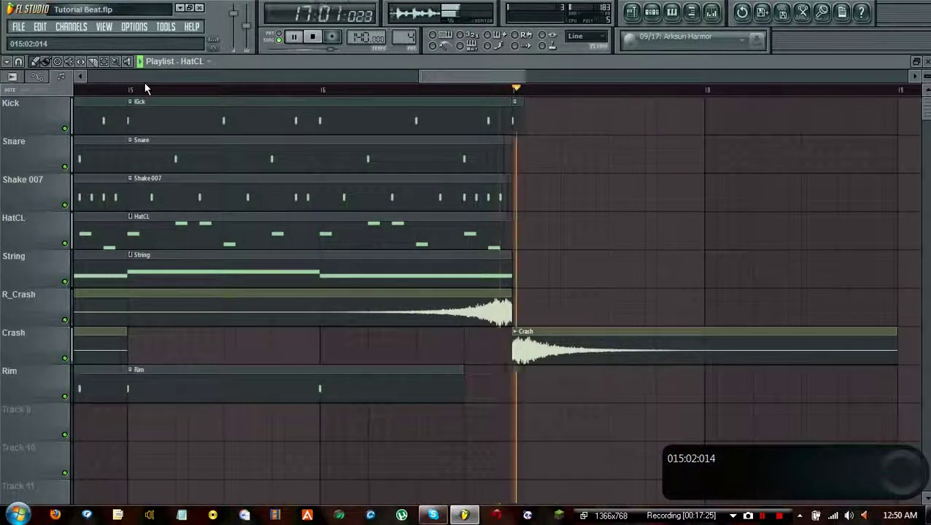
click(312, 36)
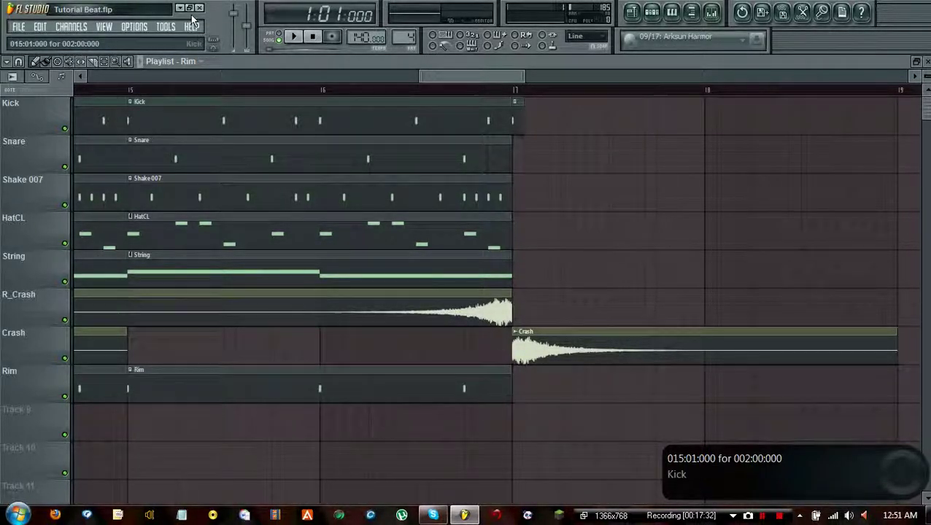
click(292, 37)
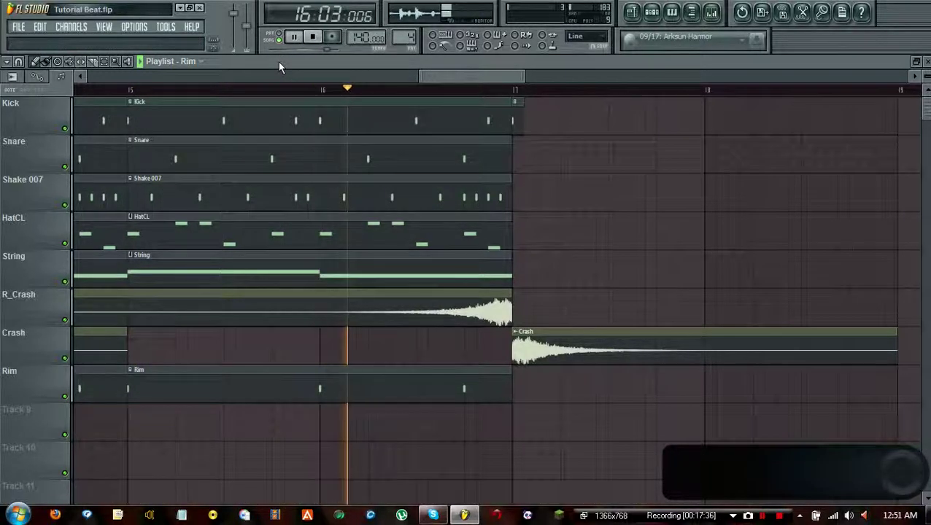
click(313, 37)
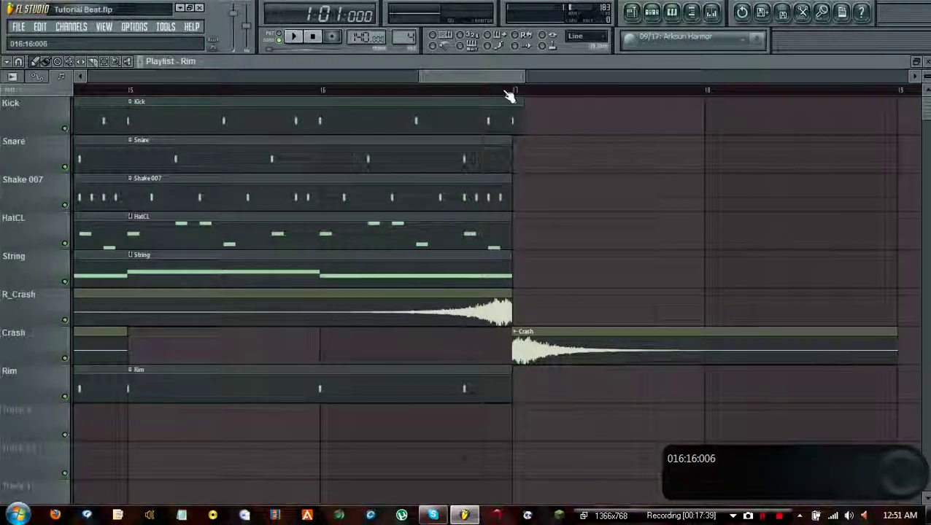
Look over the arrangement from bar 1 to the closing Crash at bar 17, and view the mixer briefly
scroll(509, 94, down, 2)
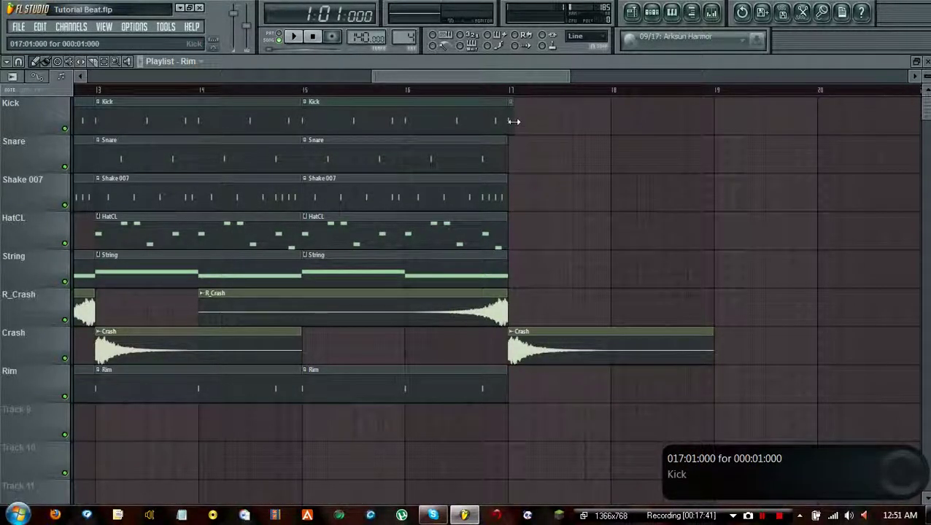
drag(500, 82, 445, 82)
click(18, 27)
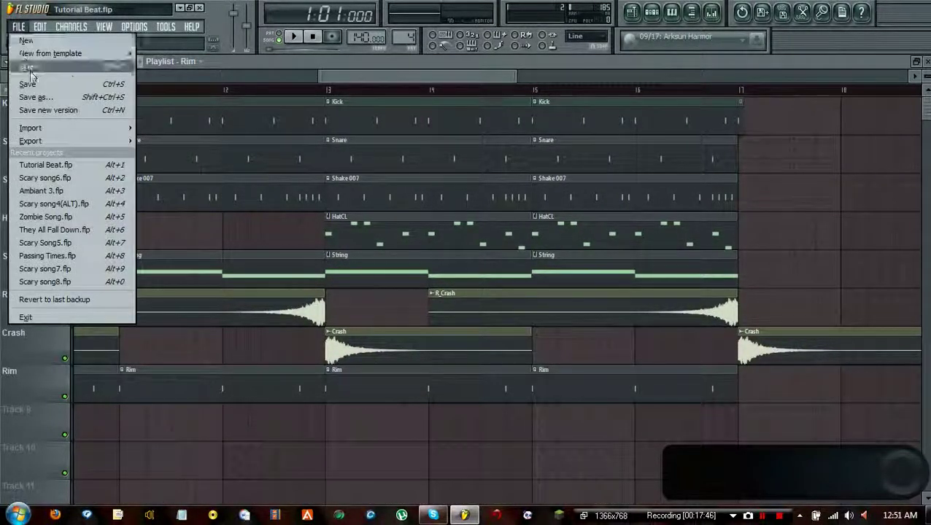
click(397, 83)
drag(396, 83, 231, 73)
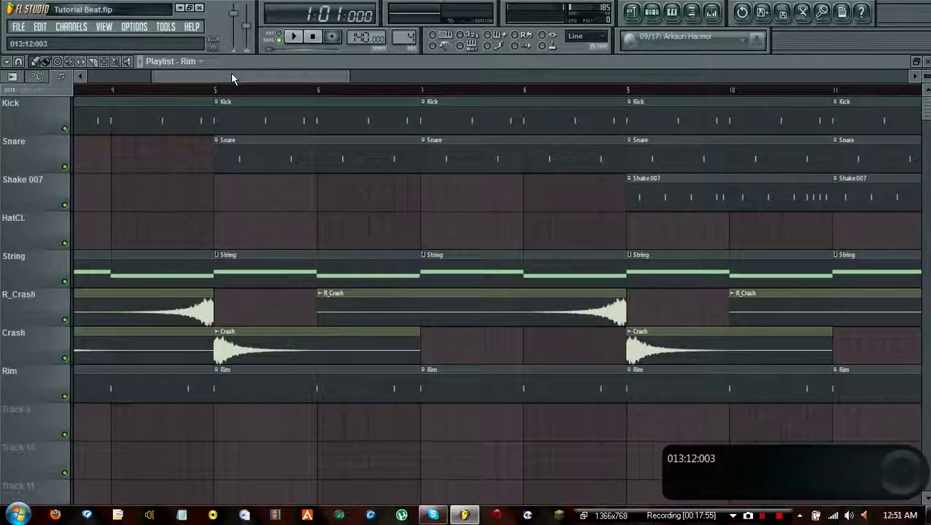
drag(230, 73, 501, 82)
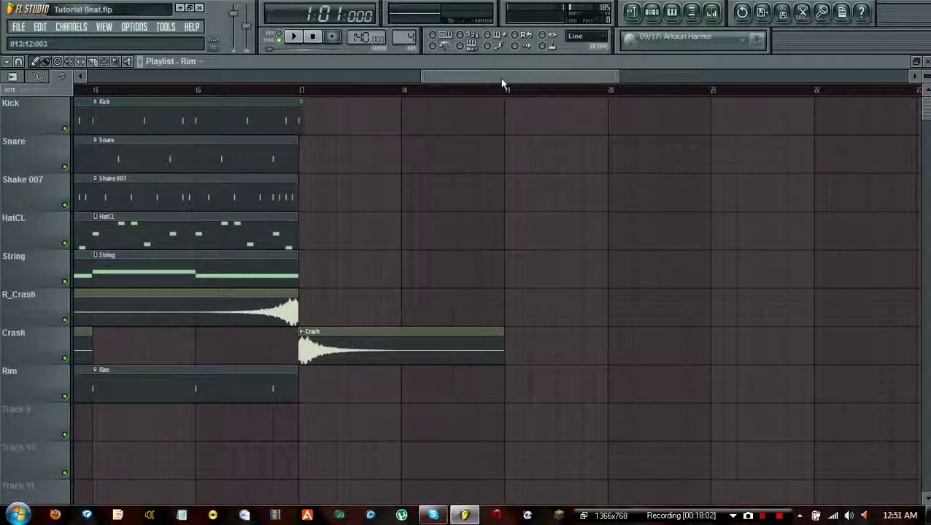
drag(502, 83, 443, 76)
scroll(524, 104, up, 2)
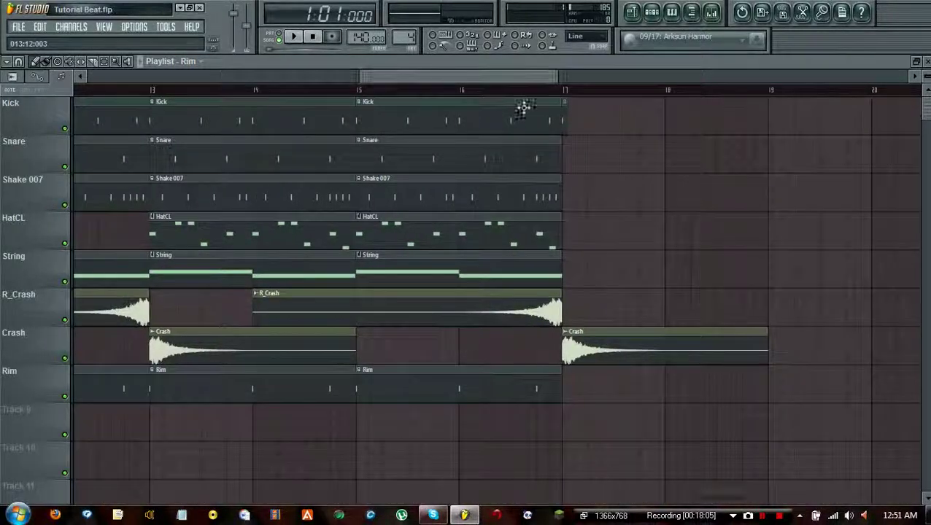
scroll(593, 96, up, 2)
scroll(592, 95, up, 1)
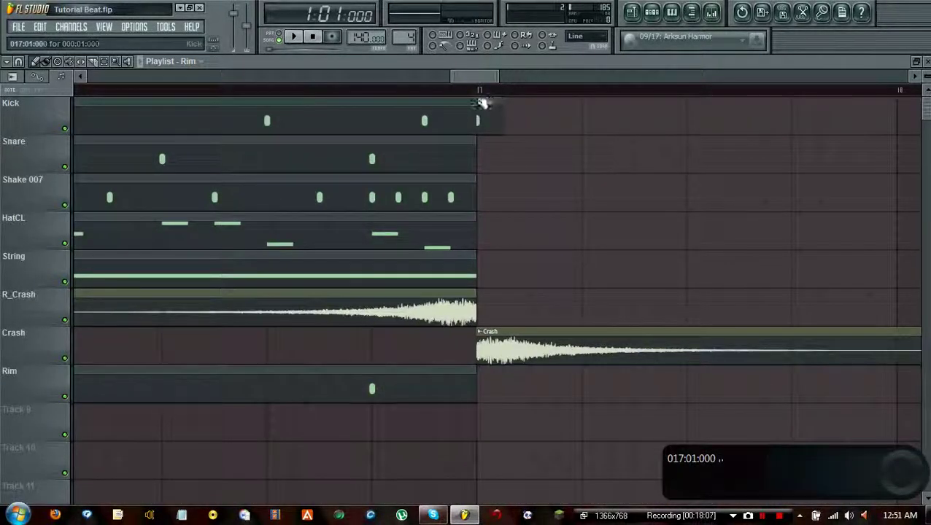
scroll(453, 87, down, 4)
drag(375, 87, 104, 81)
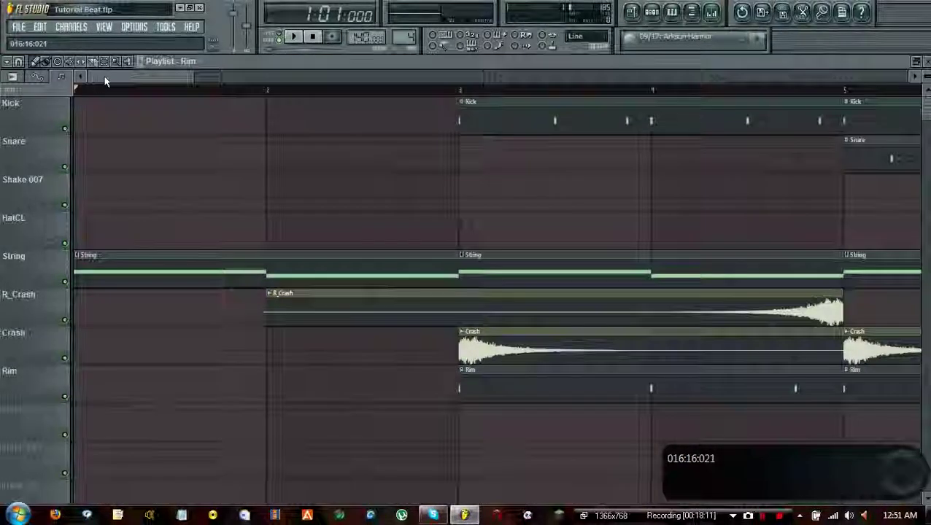
scroll(167, 95, down, 5)
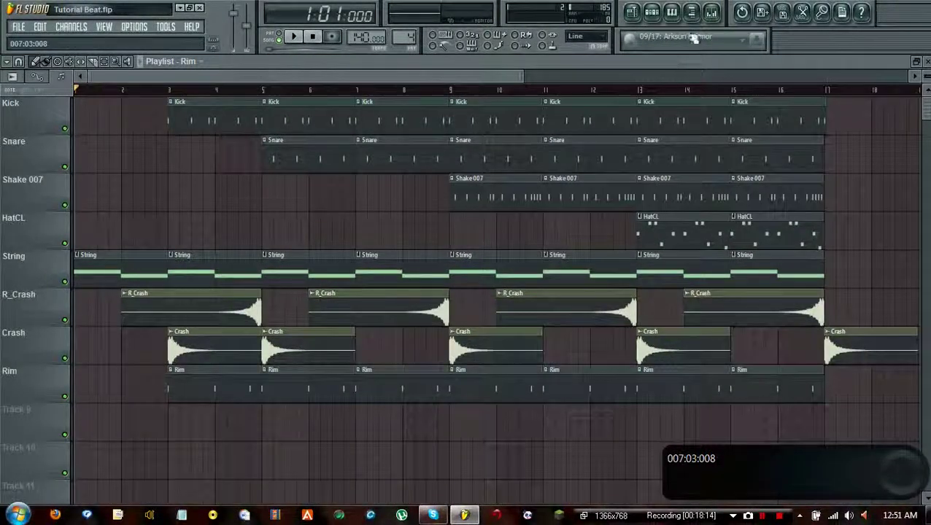
click(707, 20)
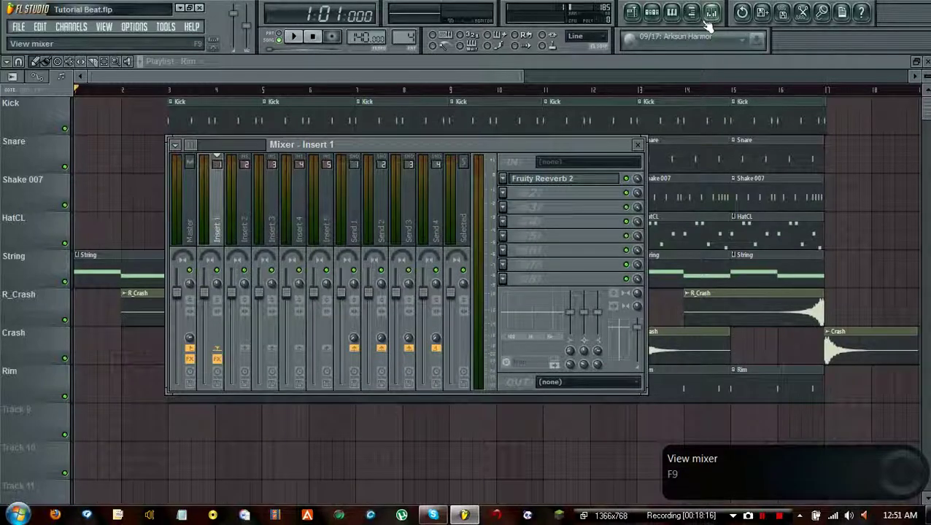
click(639, 145)
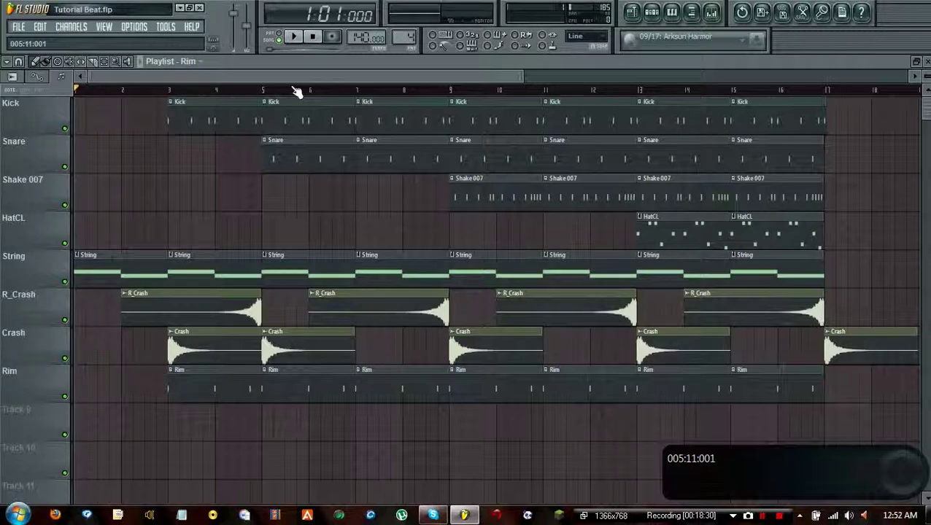
drag(295, 75, 256, 88)
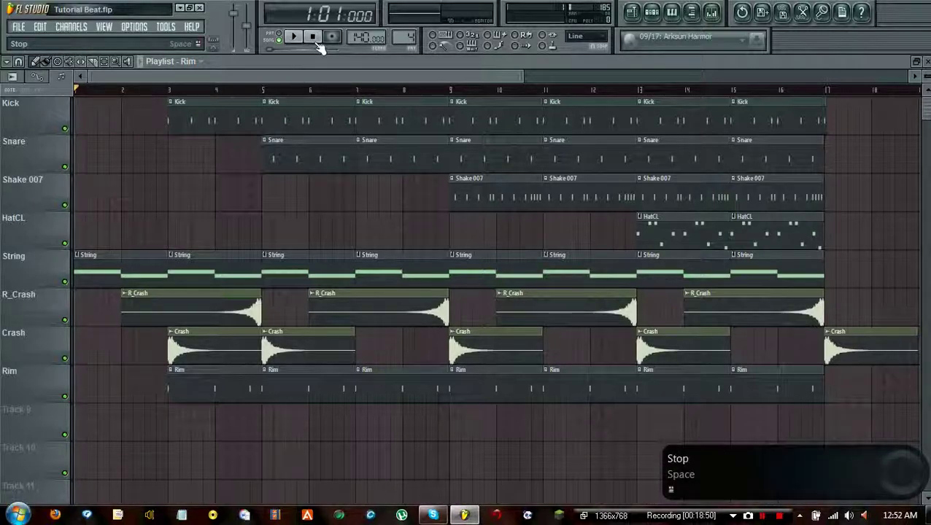
Create an automation clip for the master volume
right_click(238, 19)
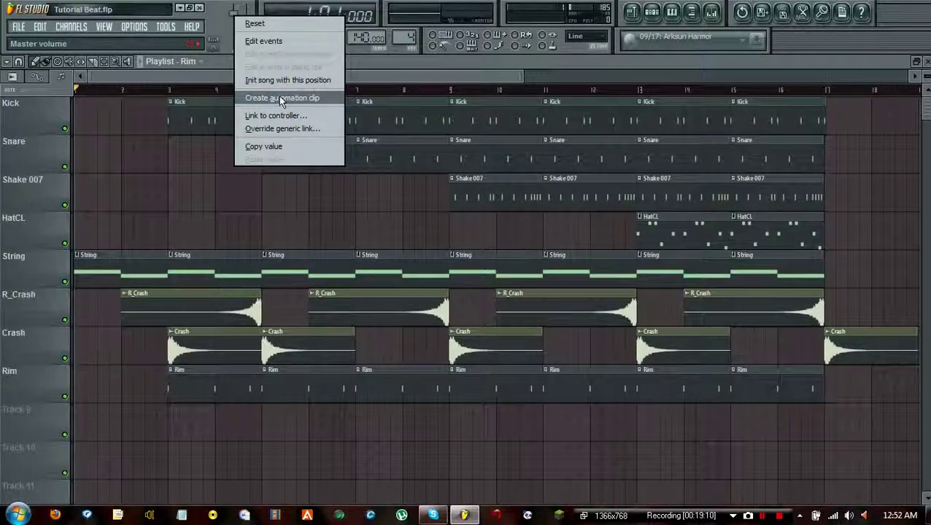
click(281, 99)
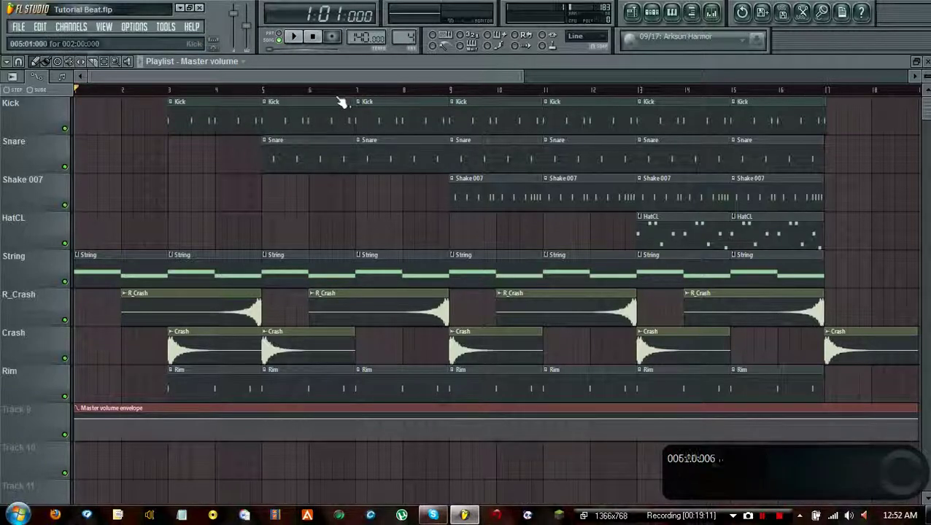
Add a point at bar 2 of the Master volume envelope and lower its starting point to zero for a fade-in
scroll(156, 92, up, 2)
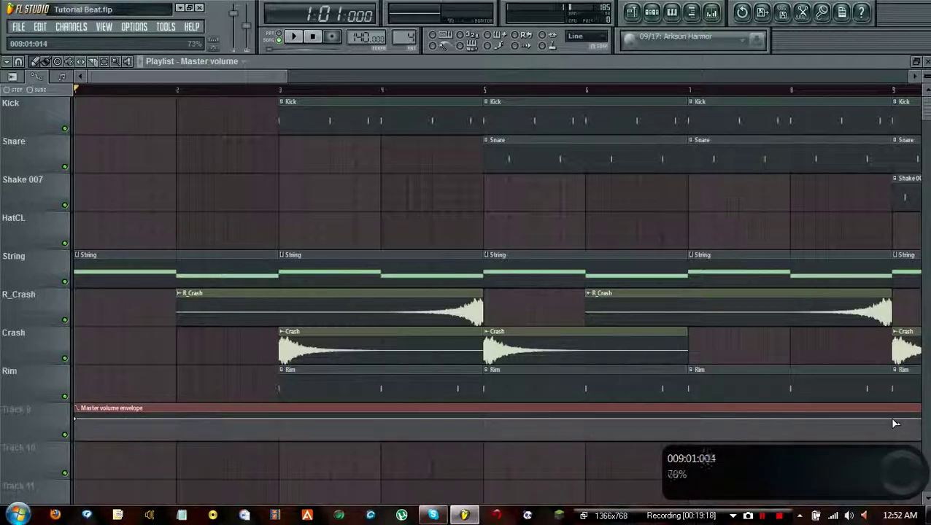
scroll(105, 96, up, 2)
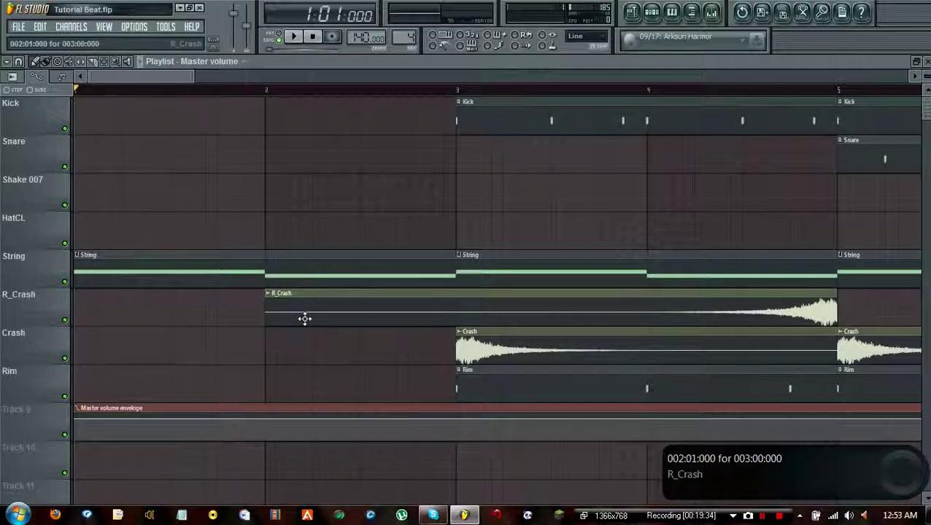
right_click(265, 416)
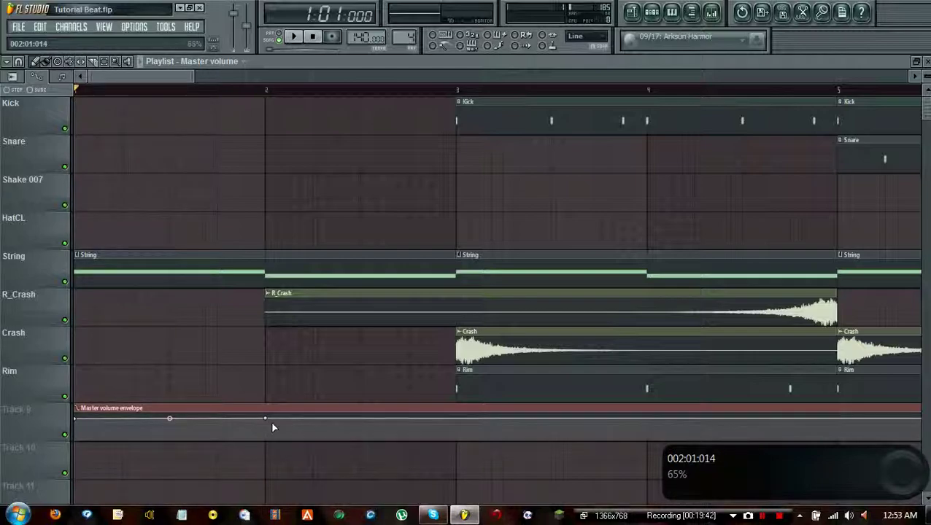
drag(270, 420, 267, 422)
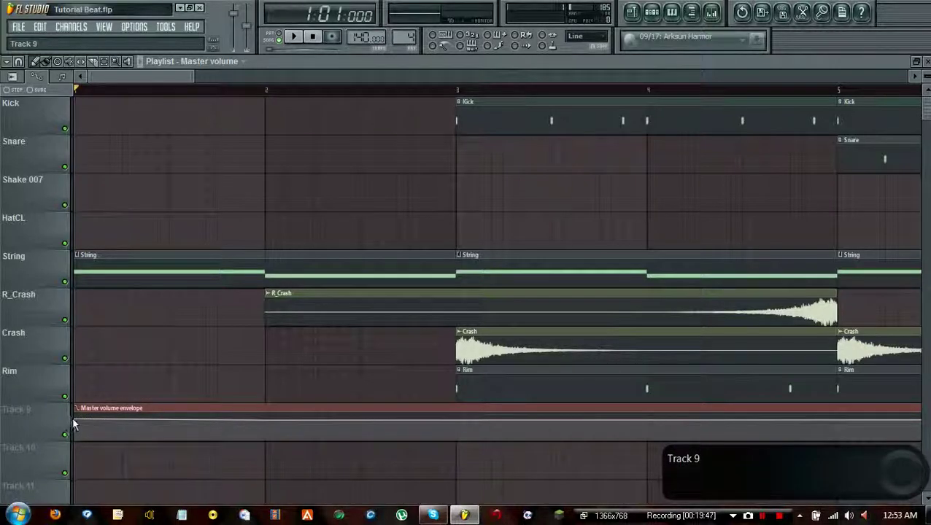
drag(78, 420, 83, 458)
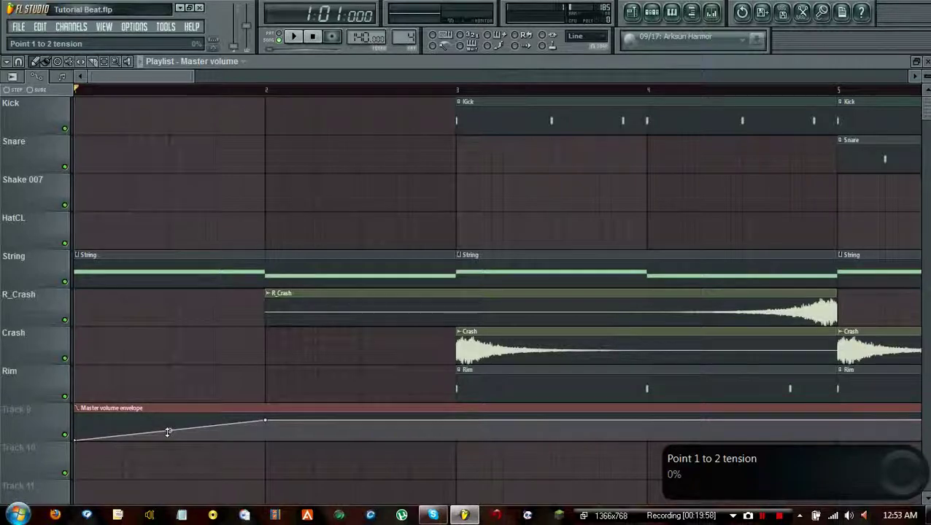
Try curve tensions of 24%, 35% and 15% between the envelope's first two points, and play the 15% curve from the start
drag(169, 430, 169, 436)
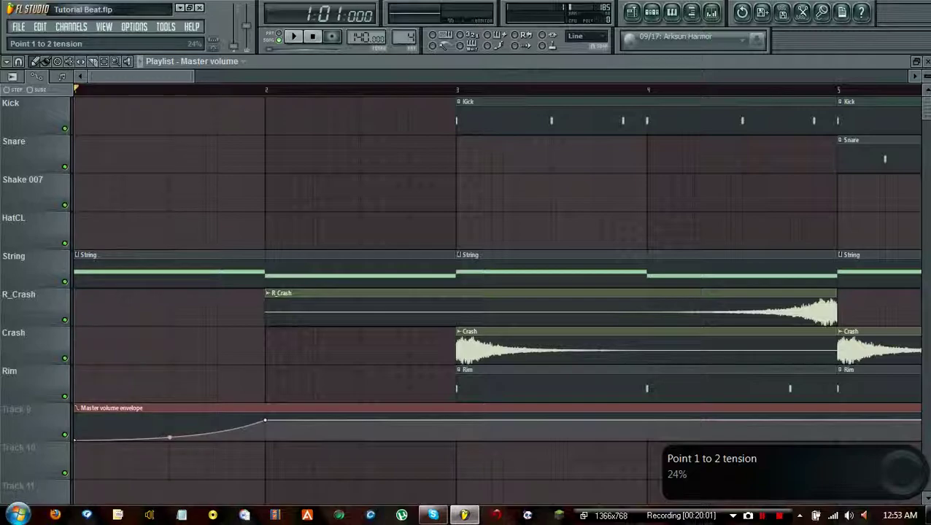
drag(169, 437, 169, 422)
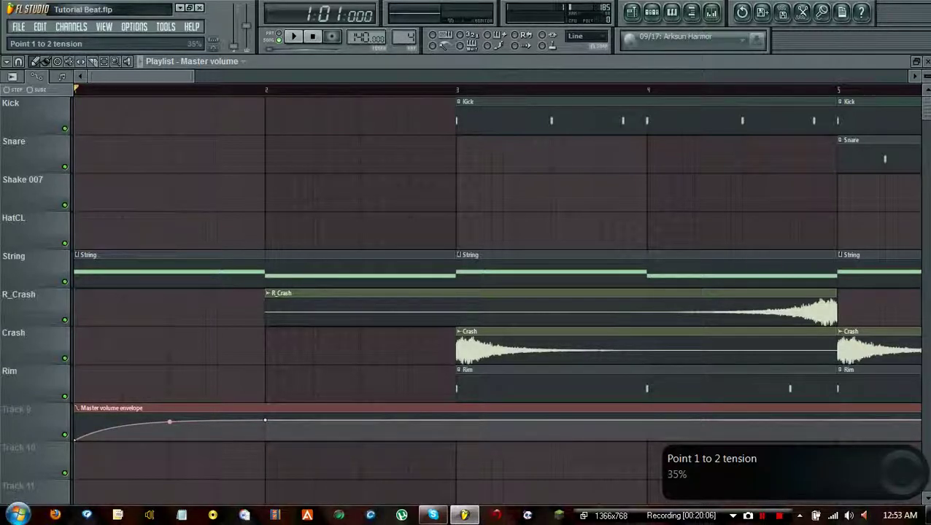
drag(170, 421, 169, 435)
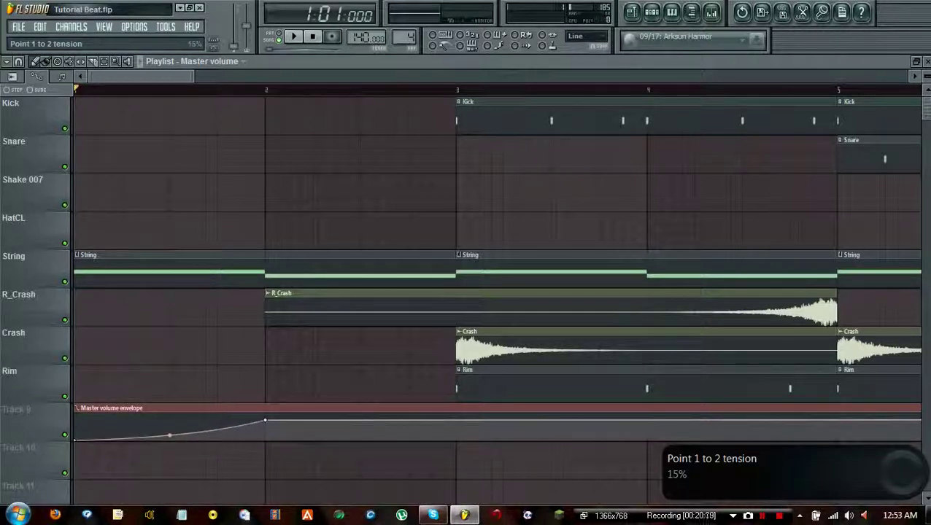
click(300, 37)
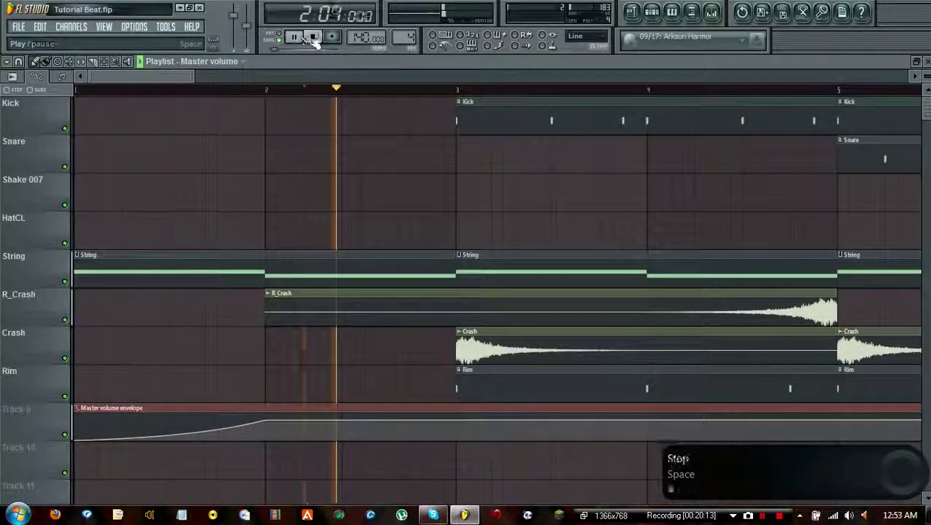
click(312, 37)
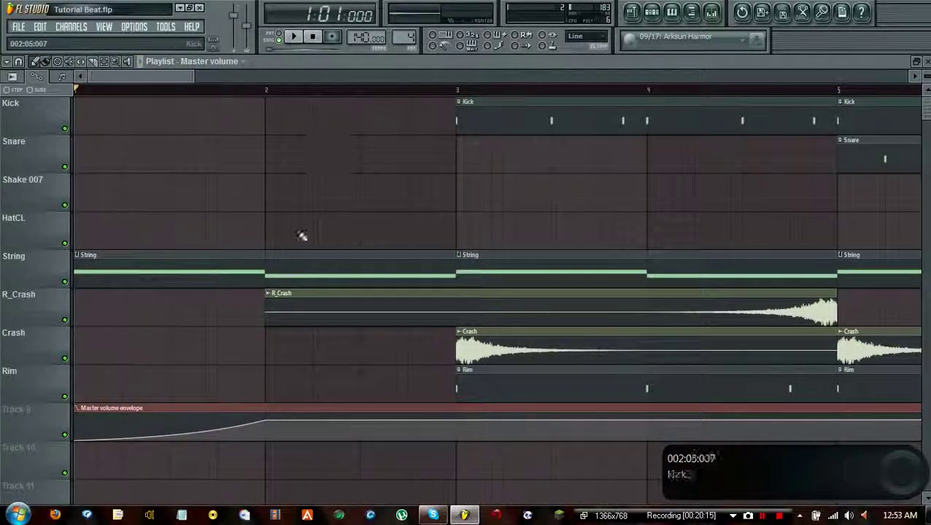
Bow the fade-in curve between bars 1 and 2 upward and play the song from the start into bar 5
mouse_move(166, 434)
mouse_down()
mouse_move(177, 438)
mouse_move(169, 423)
mouse_up()
click(295, 40)
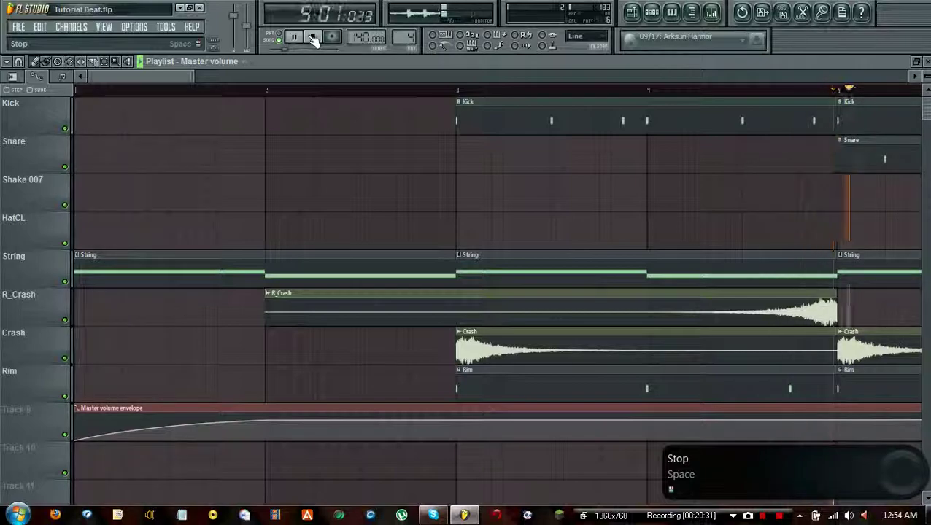
Try adding a Crash clip at bar 19 and extending the Master volume clip to bar 21
click(312, 38)
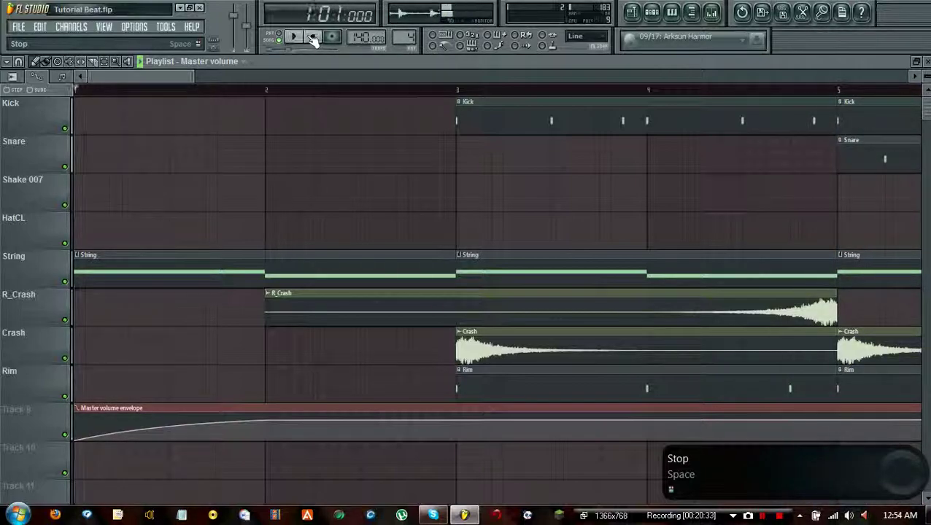
drag(167, 74, 556, 376)
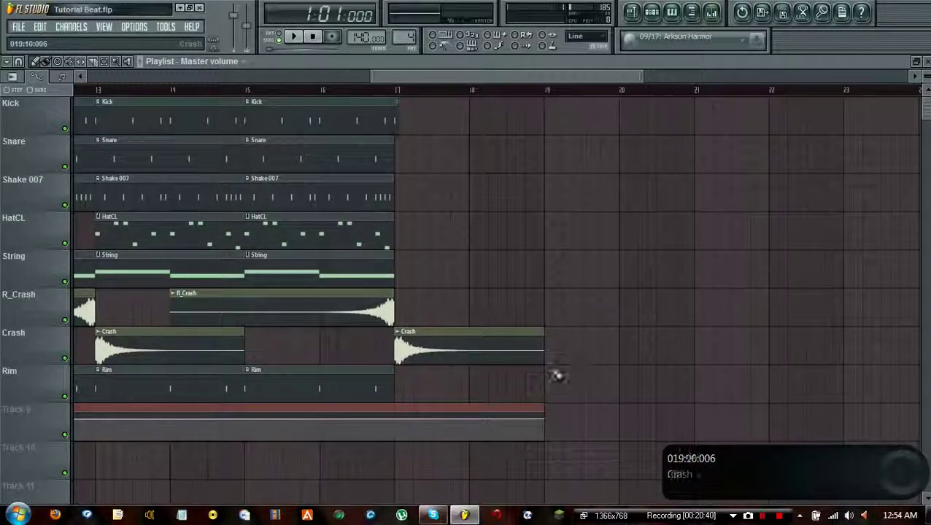
click(551, 348)
drag(544, 409, 693, 409)
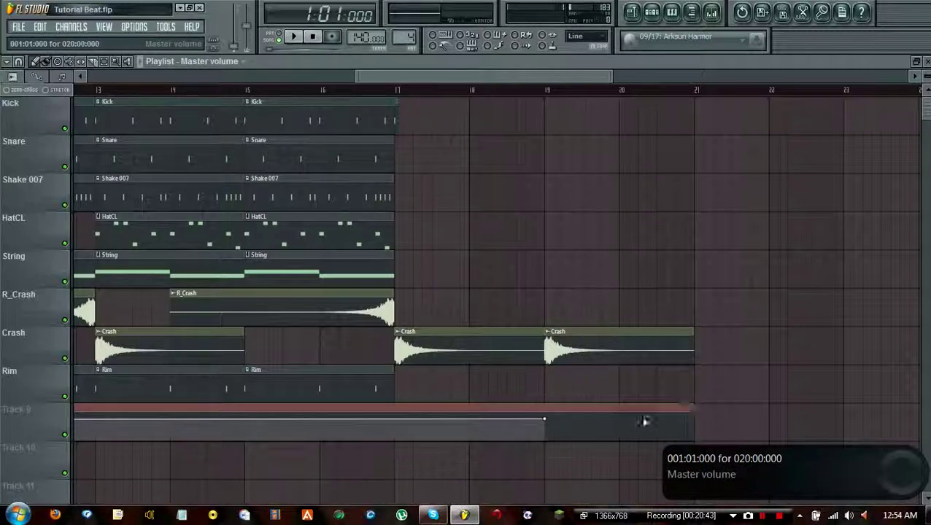
mouse_move(547, 421)
mouse_down()
mouse_move(696, 421)
mouse_move(545, 407)
mouse_up()
right_click(668, 358)
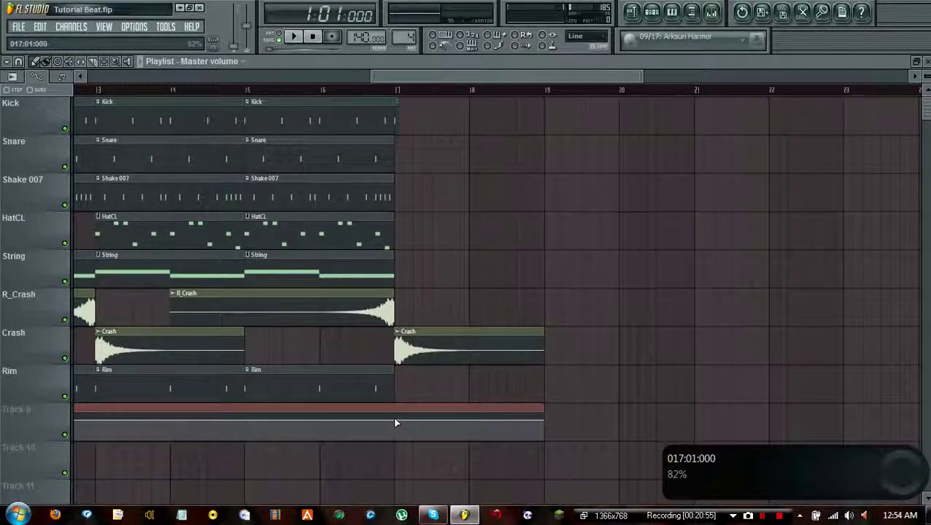
Try moving the Master volume envelope's end point to bar 21 and deleting it, and return the clip's end to bar 19
drag(399, 421, 543, 420)
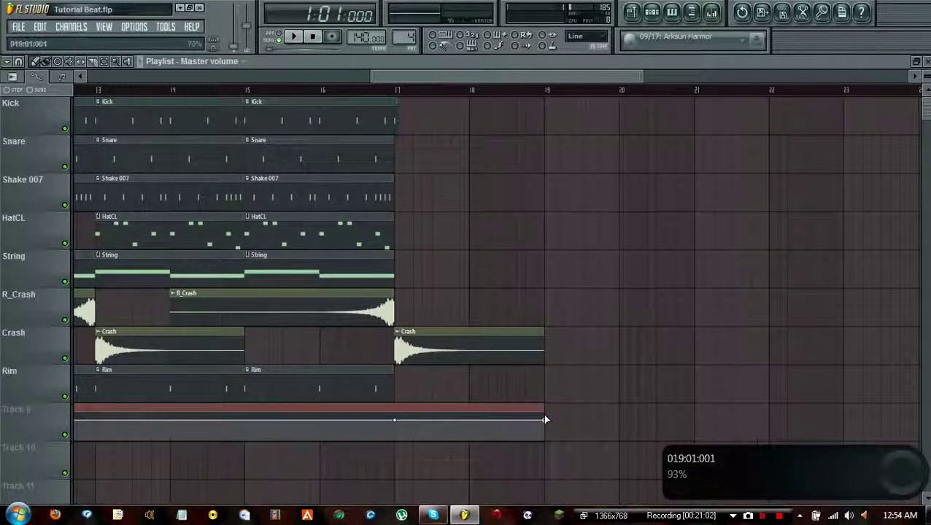
drag(543, 412, 696, 421)
right_click(696, 421)
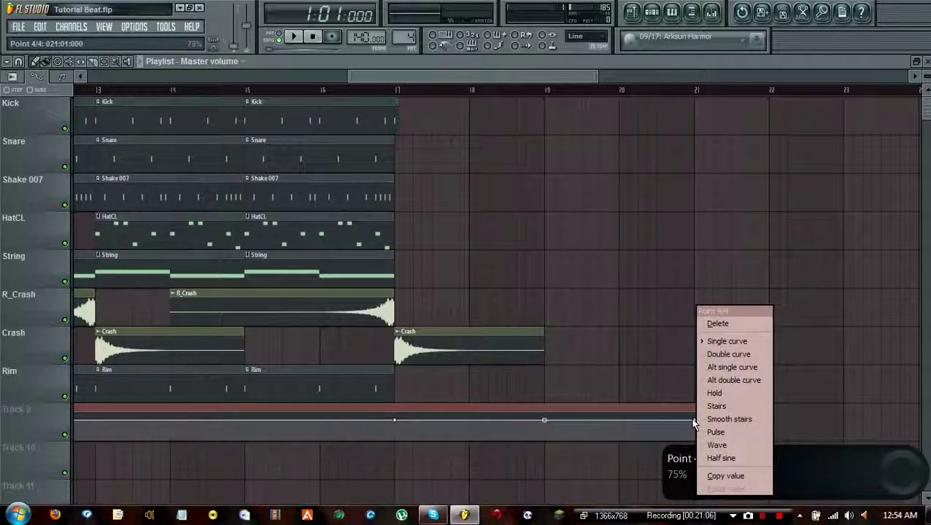
click(715, 323)
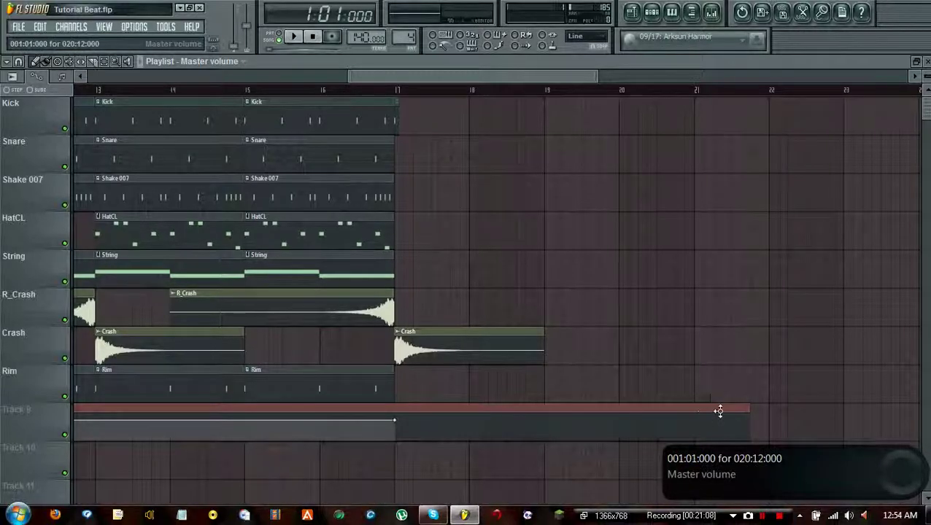
drag(744, 411, 544, 415)
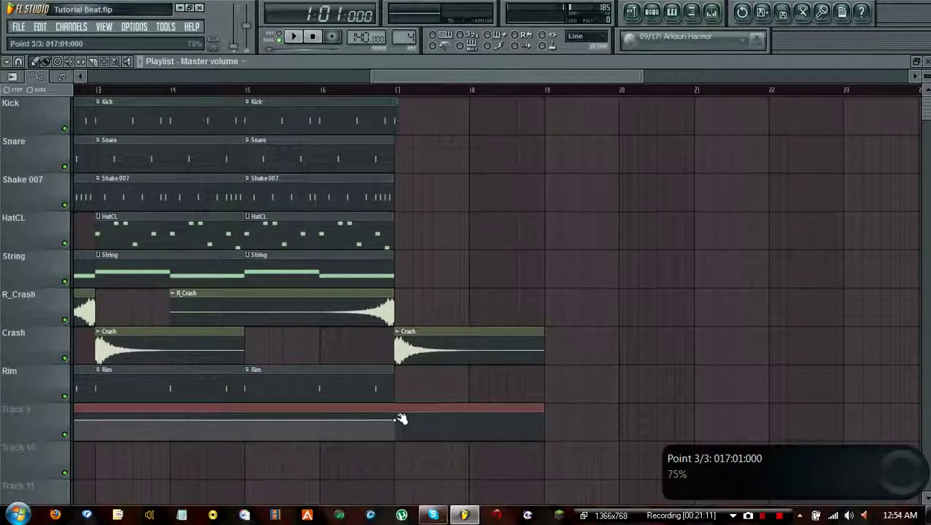
drag(399, 420, 547, 422)
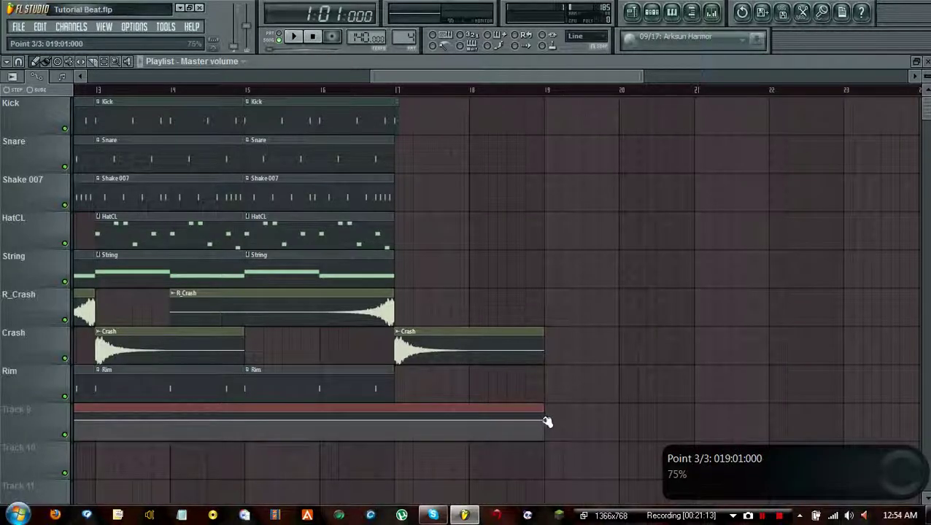
Add a point at bar 17 of the Master volume envelope, level with the end point at bar 19
right_click(398, 421)
drag(398, 420, 398, 422)
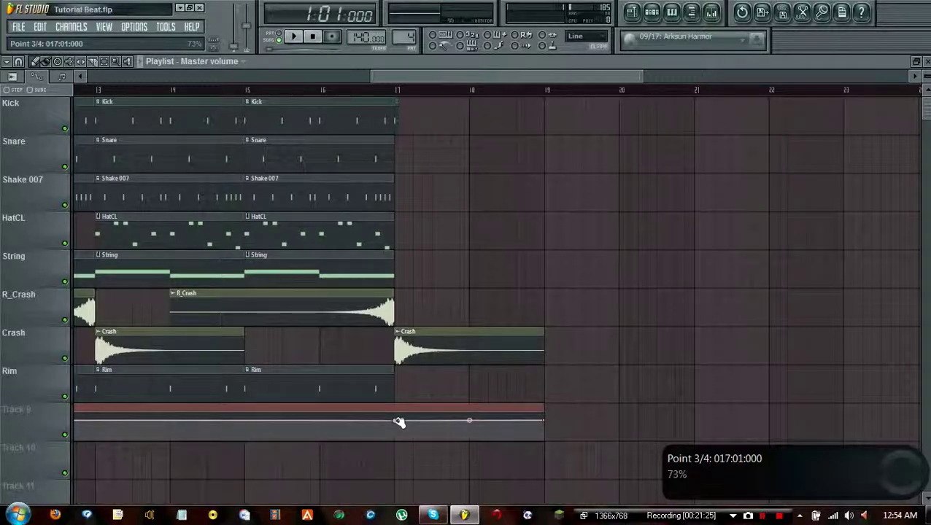
drag(398, 422, 398, 422)
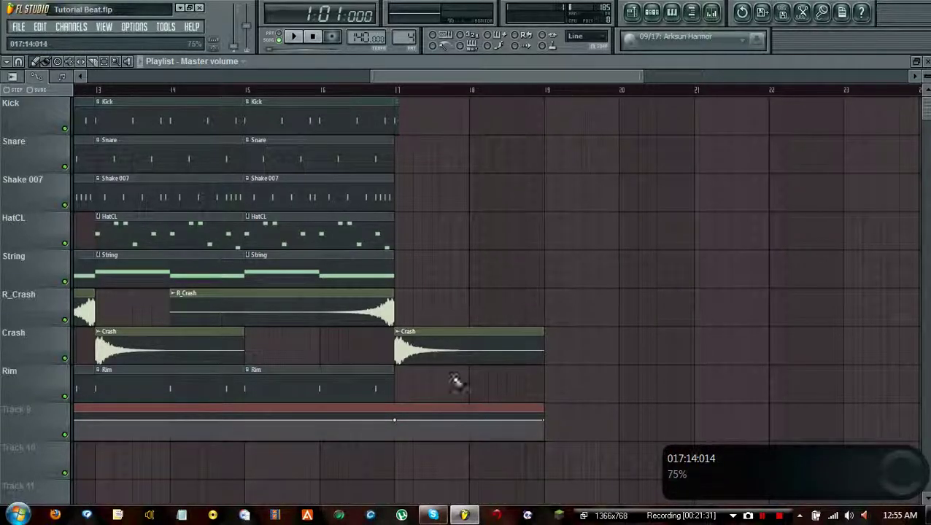
Select the Snare pattern in the step sequencer, play it, stop it and return to the playlist
click(104, 75)
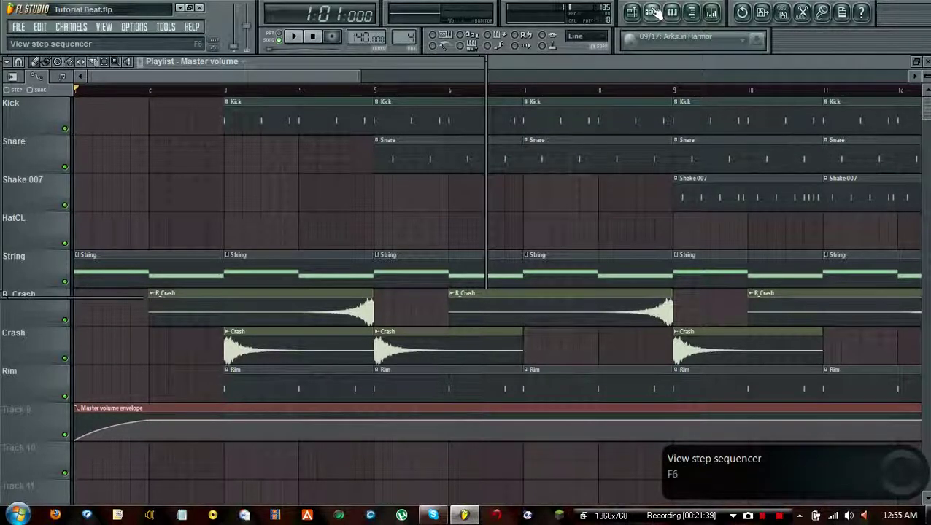
click(671, 13)
click(99, 64)
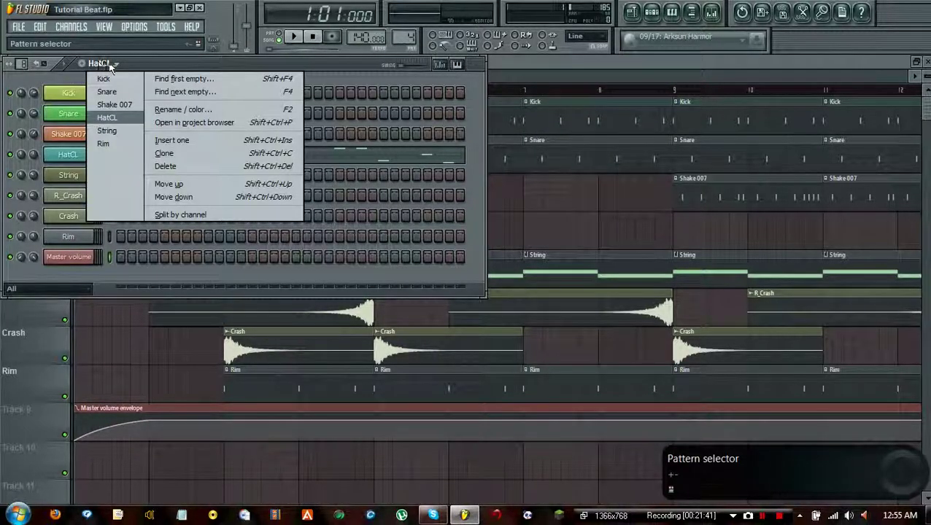
click(124, 88)
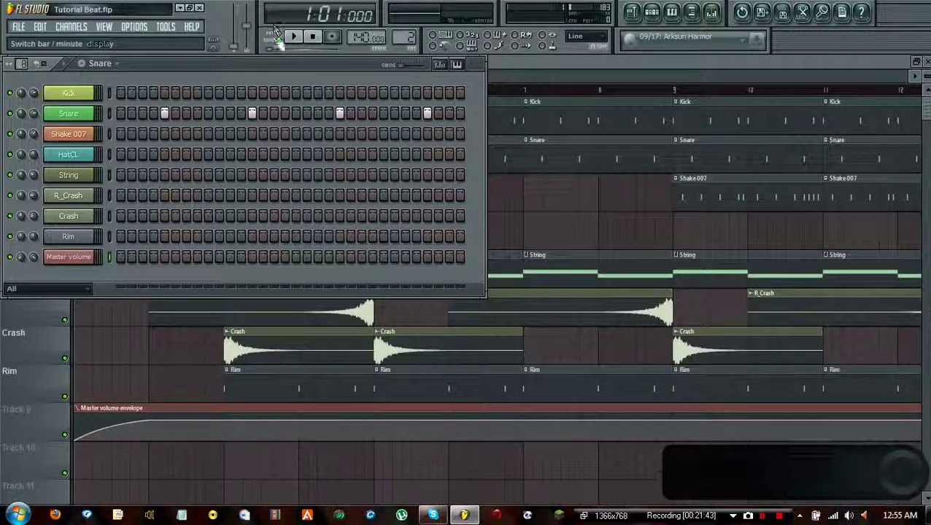
click(293, 37)
click(312, 37)
click(539, 62)
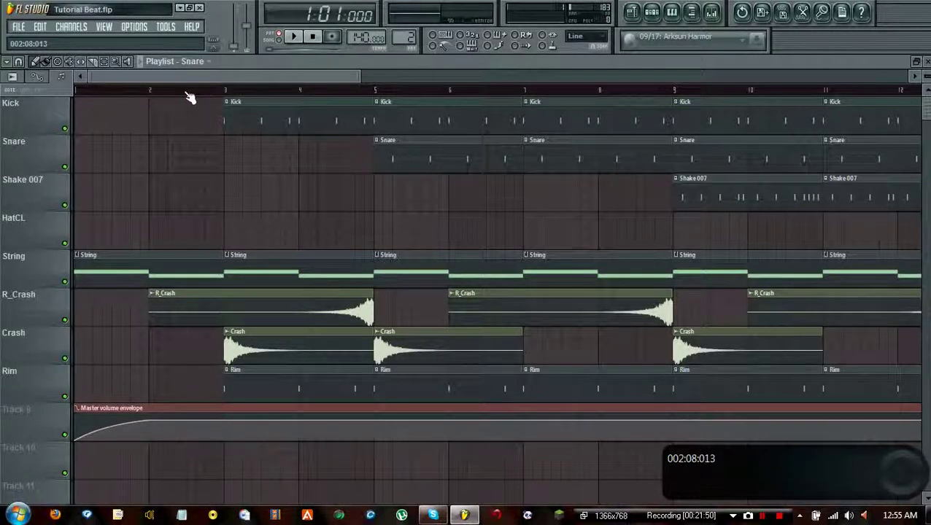
Set the playback position back to bar 1 and play the song's fade-in
click(227, 91)
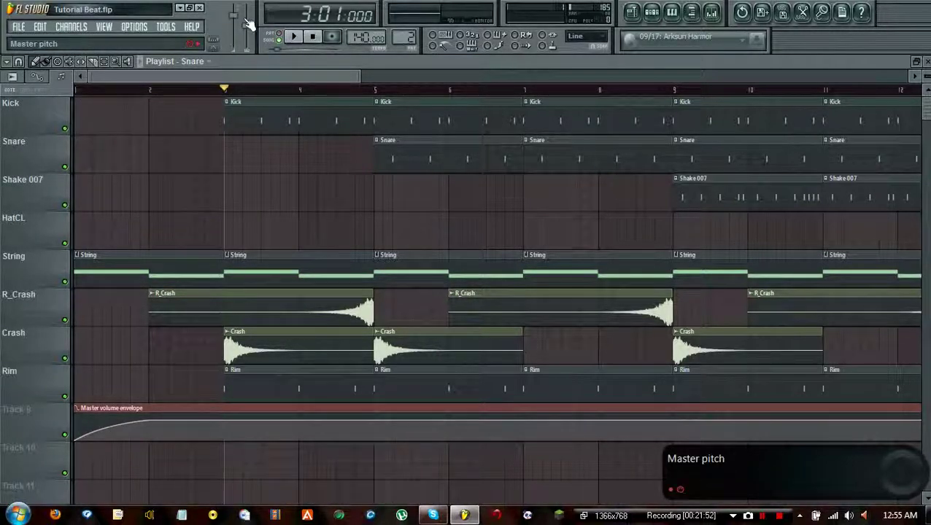
click(77, 90)
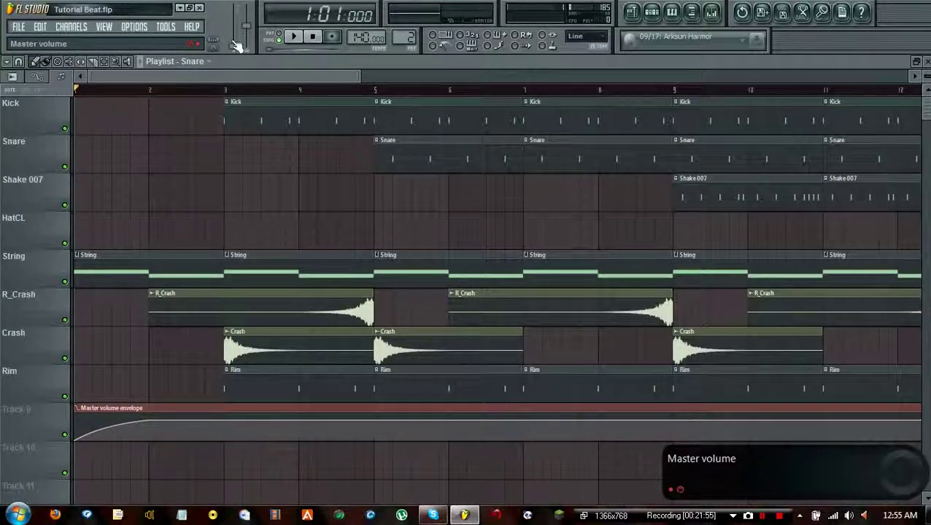
click(296, 38)
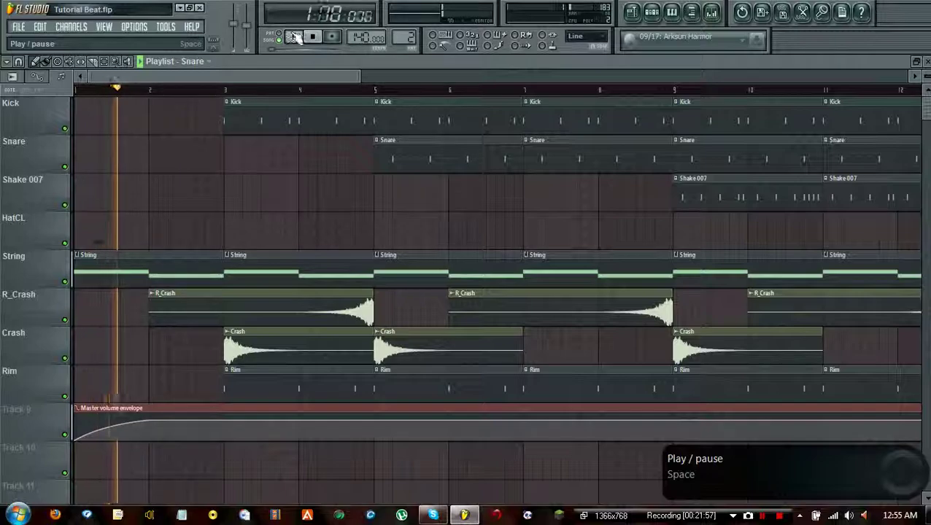
click(312, 37)
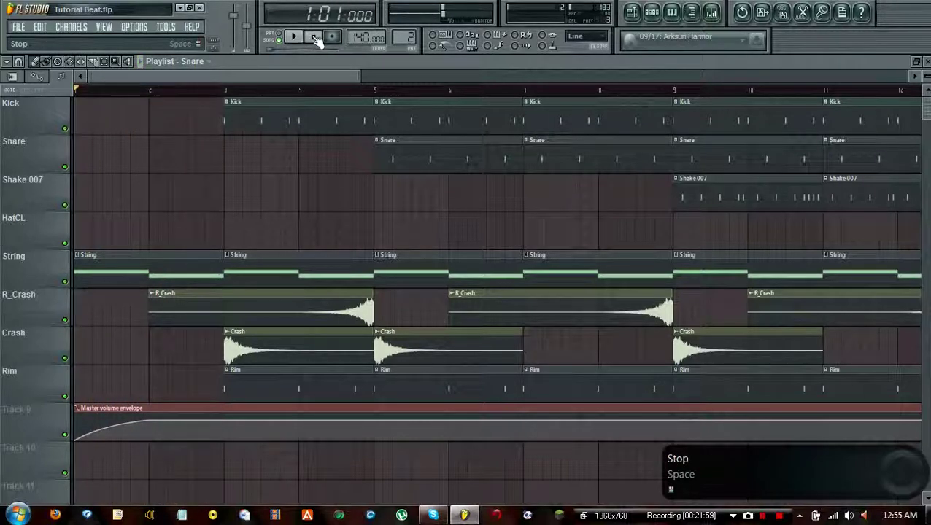
Lower the Master volume envelope's end point at bar 19 to zero for a fade-out from bar 17, and play the ending
drag(302, 76, 555, 76)
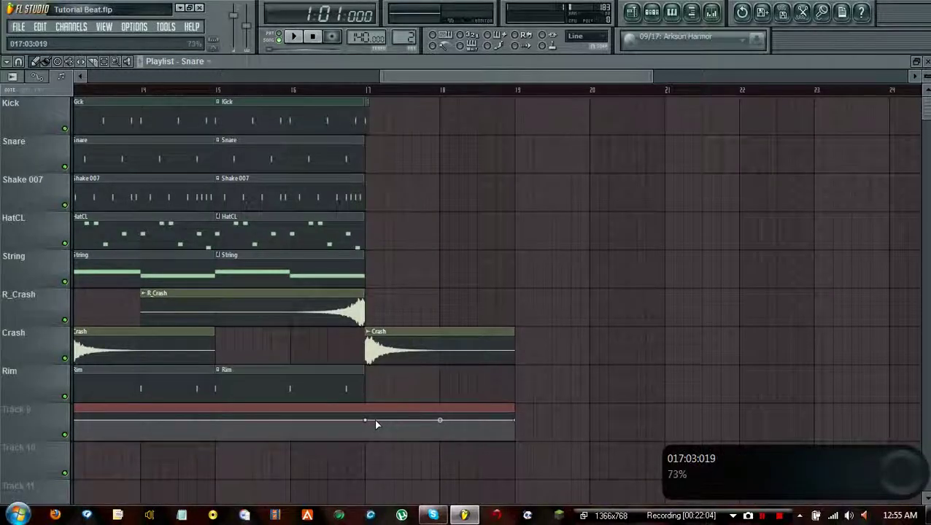
drag(517, 421, 512, 446)
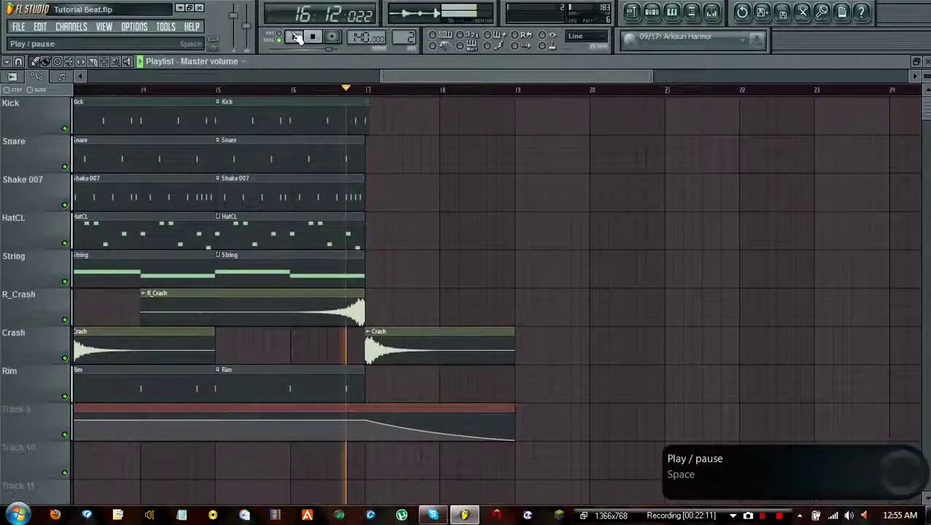
click(319, 37)
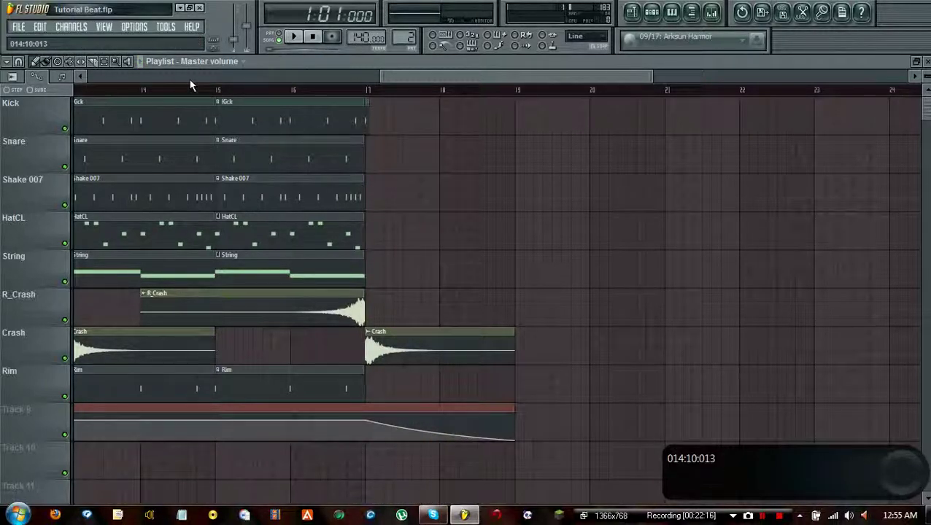
Review the arrangement back to bar 1 and save the project to Tutorial Beat.flp
drag(467, 78, 363, 76)
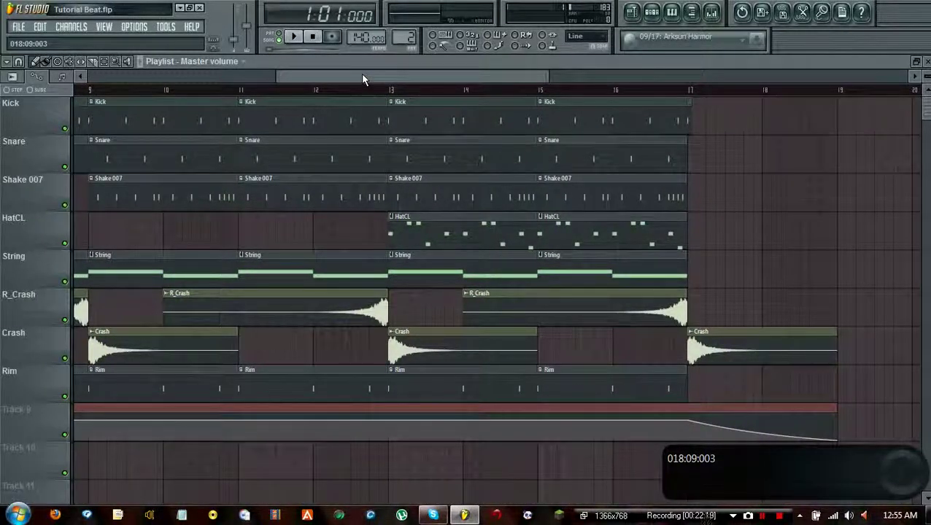
drag(363, 78, 138, 64)
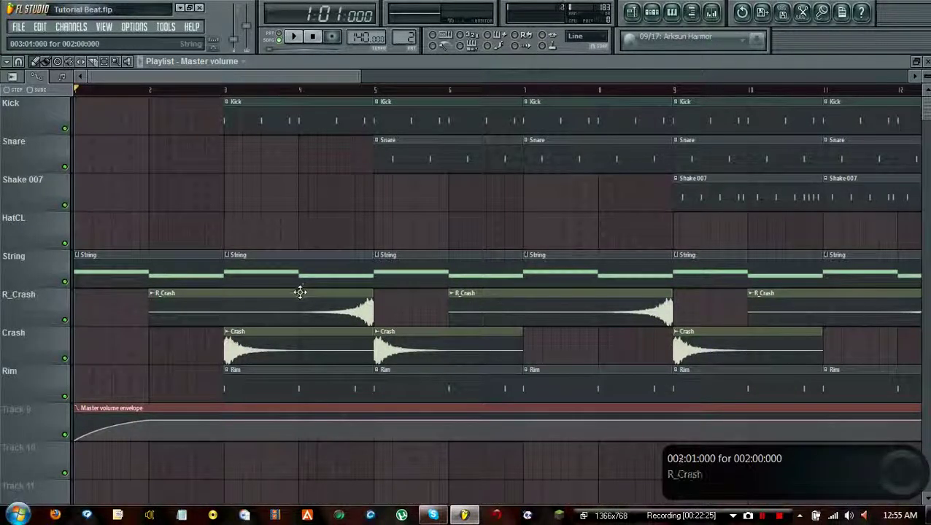
mouse_move(302, 82)
mouse_down()
mouse_move(557, 79)
mouse_move(291, 81)
mouse_up()
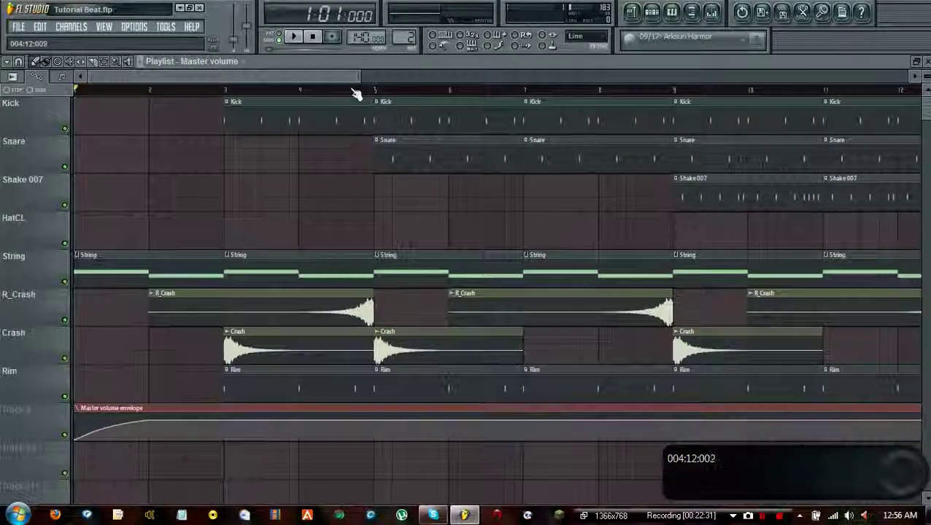
click(19, 30)
click(43, 86)
Examine the closing bars of the playlist arrangement and the pattern list in the step sequencer
drag(224, 80, 515, 81)
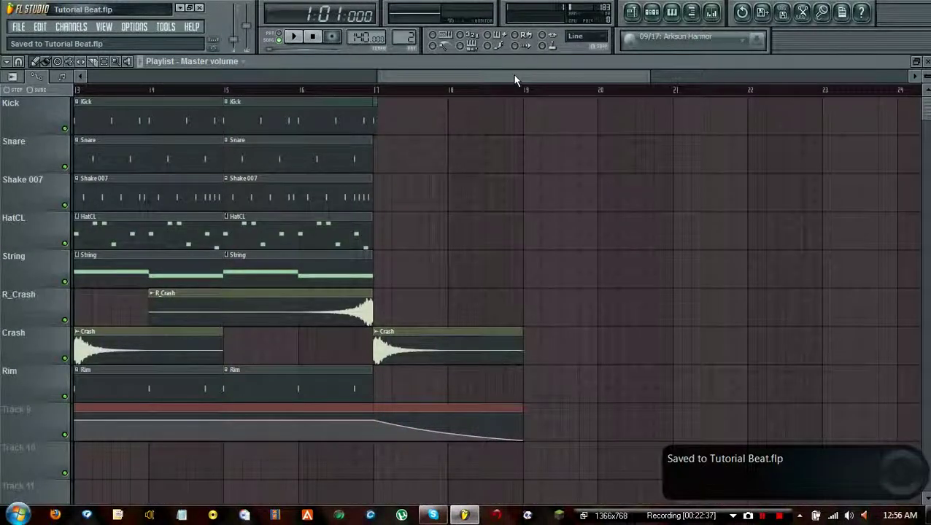
drag(515, 80, 556, 79)
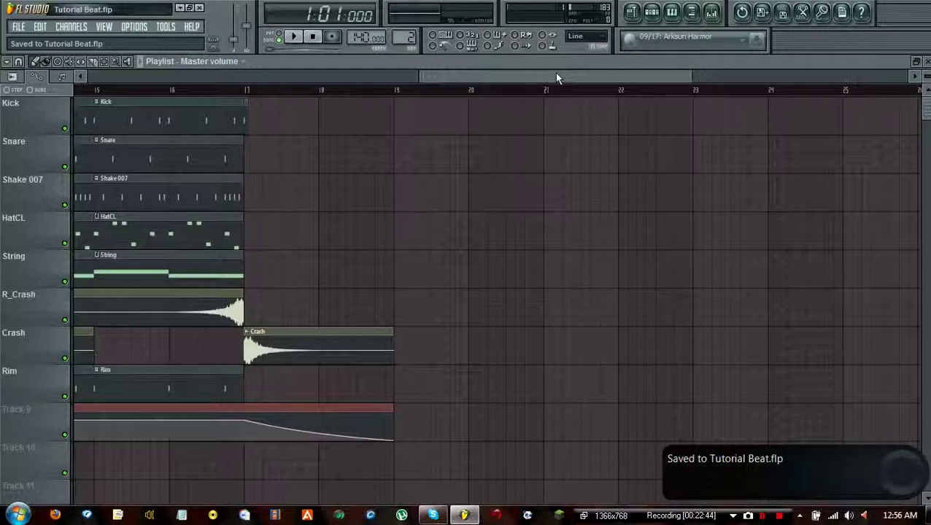
drag(556, 79, 485, 78)
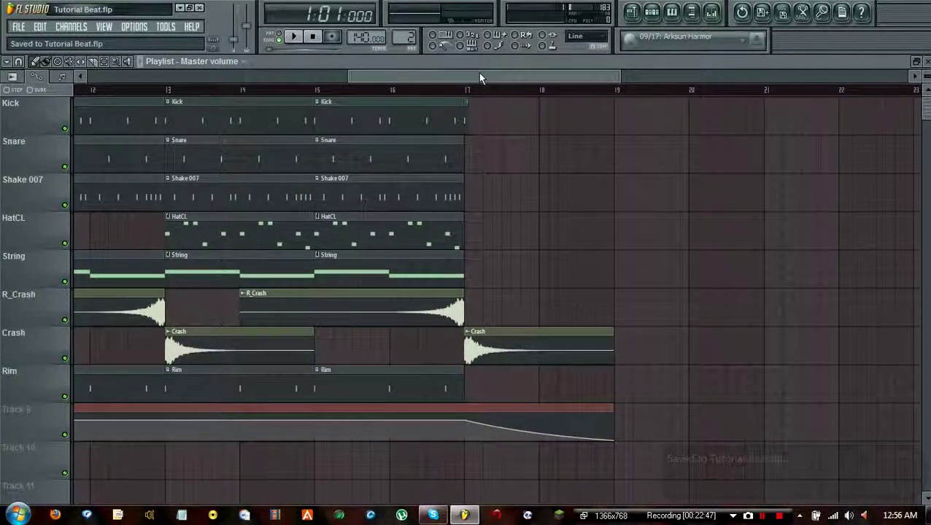
key(F6)
click(114, 64)
click(115, 64)
key(F6)
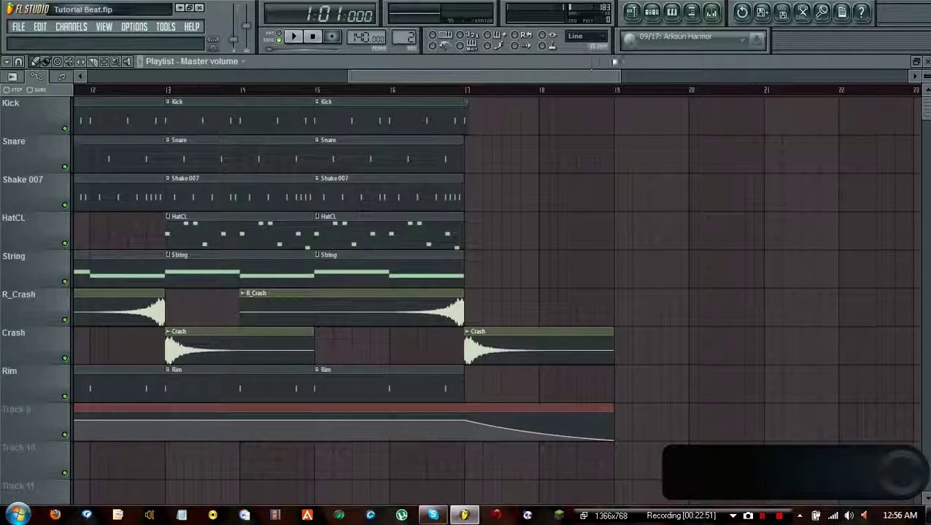
drag(568, 76, 266, 78)
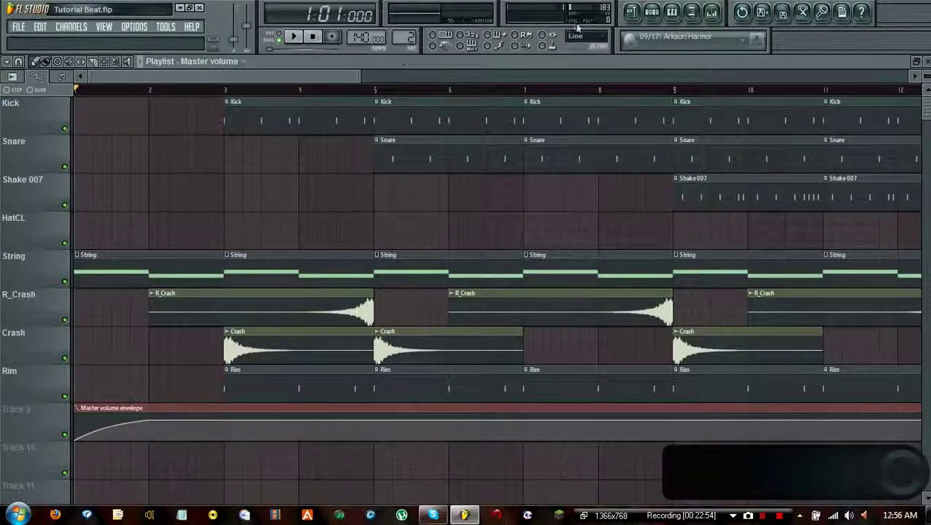
Look through the mixer's Insert, Send and Master tracks and their effect slots
click(711, 12)
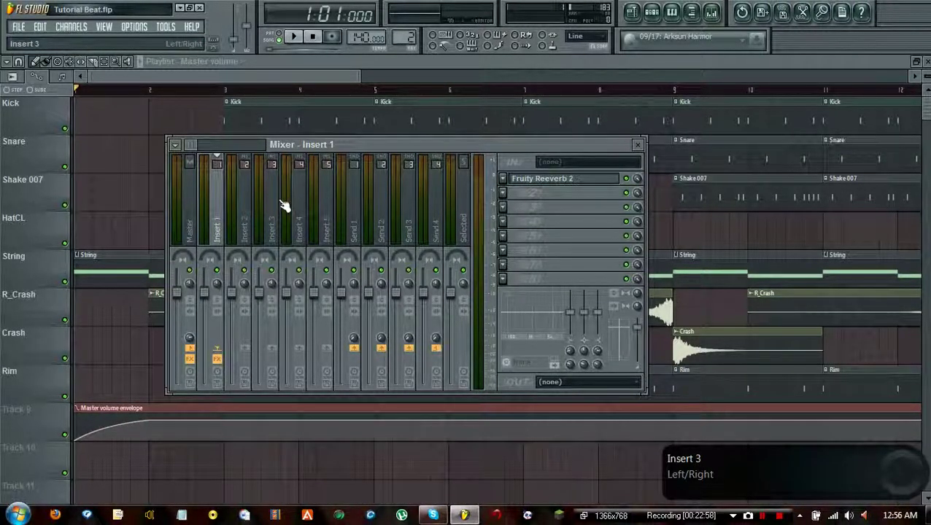
click(349, 204)
click(380, 204)
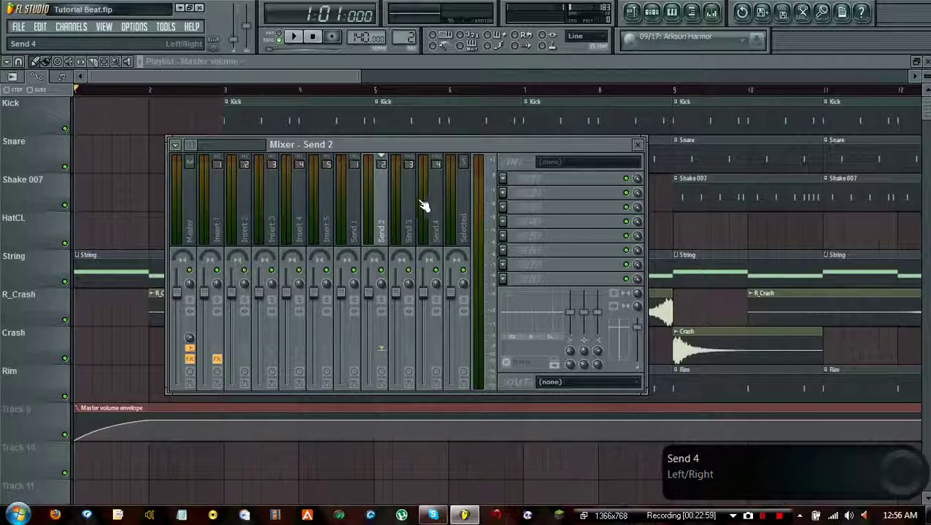
click(431, 204)
click(405, 208)
click(205, 211)
click(241, 212)
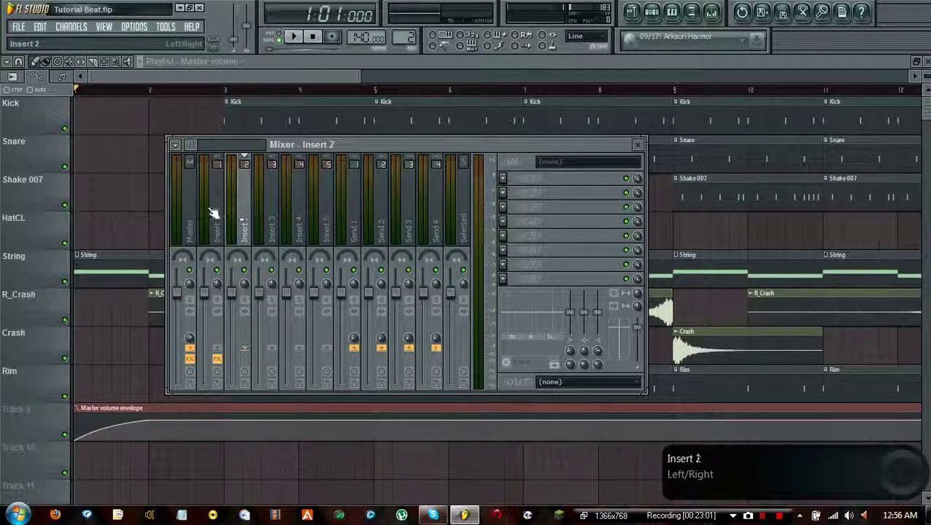
click(270, 211)
click(311, 211)
click(376, 219)
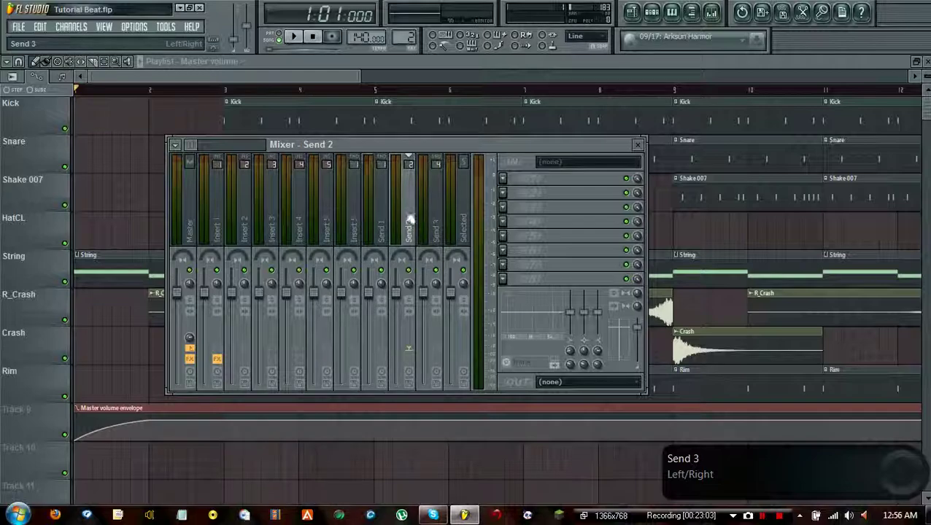
click(182, 216)
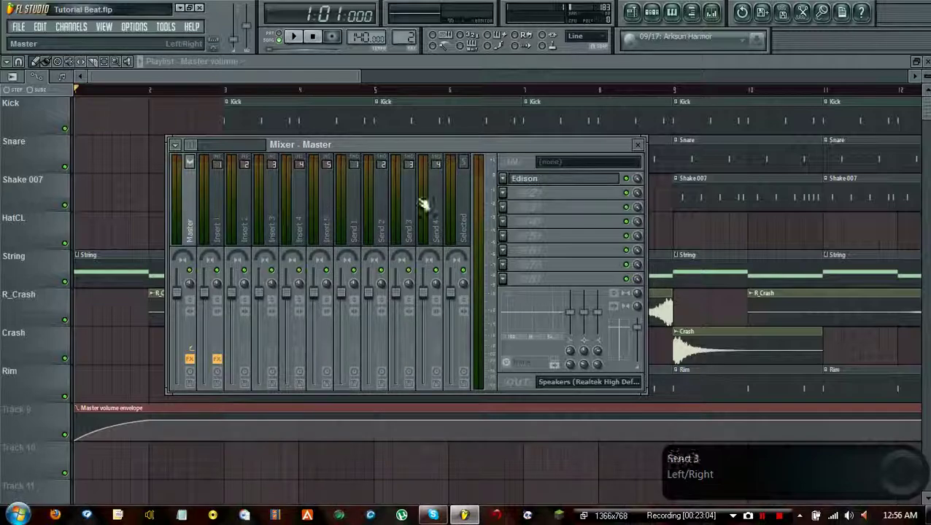
click(638, 145)
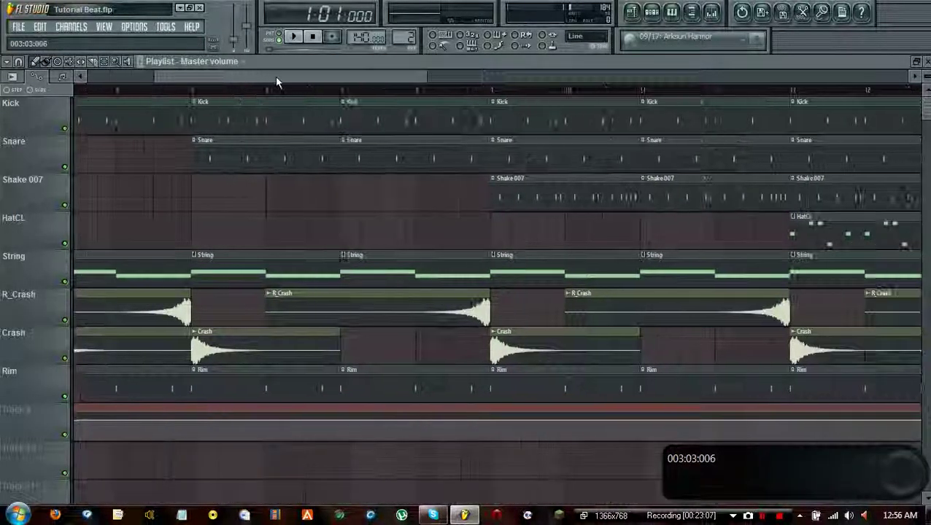